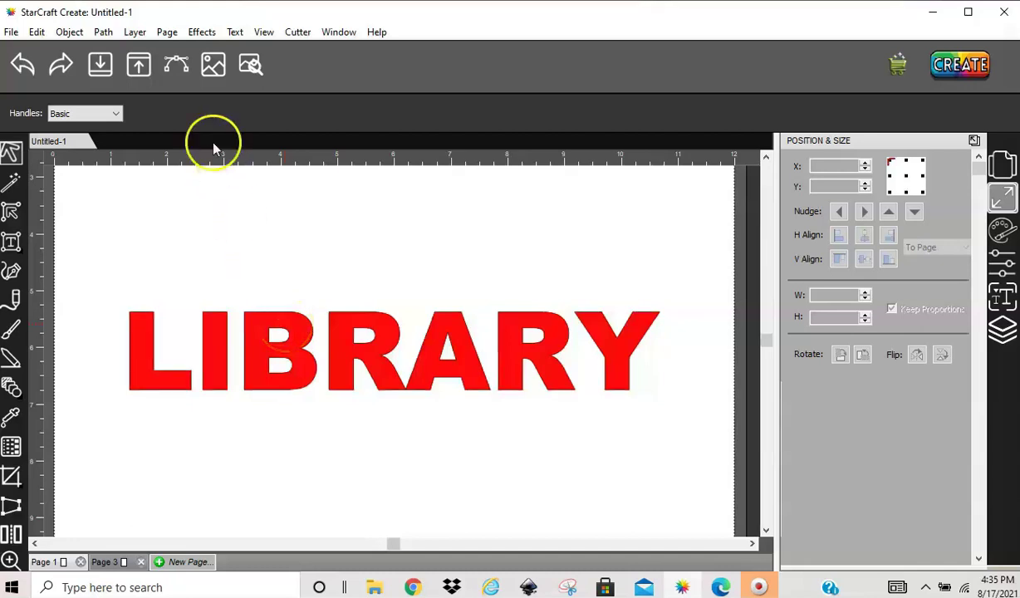
Step: Open the Library panel on Basic Shapes (44) and nudge it slightly upward
left_click(212, 65)
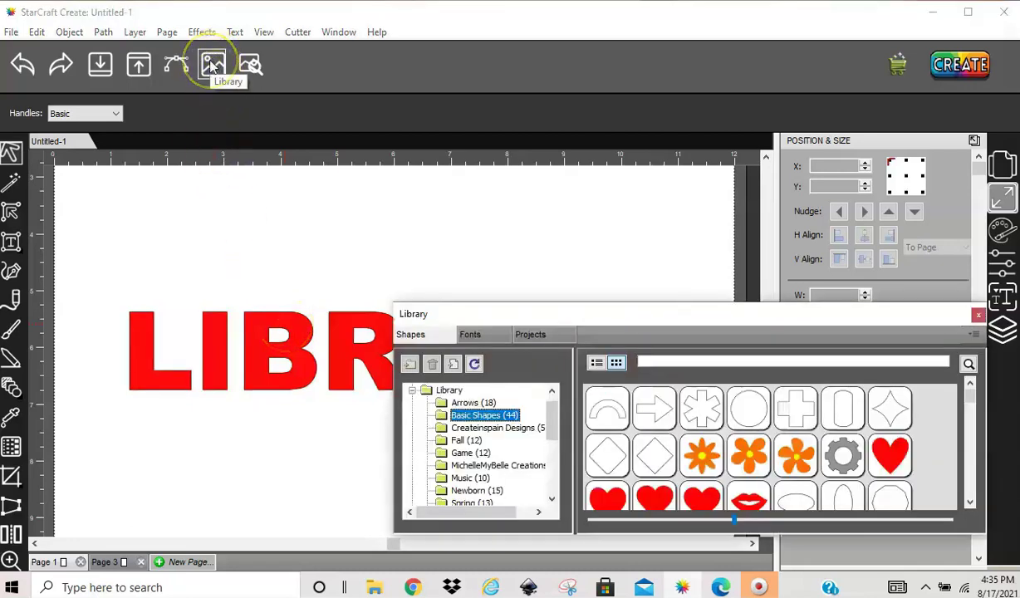
left_click(342, 33)
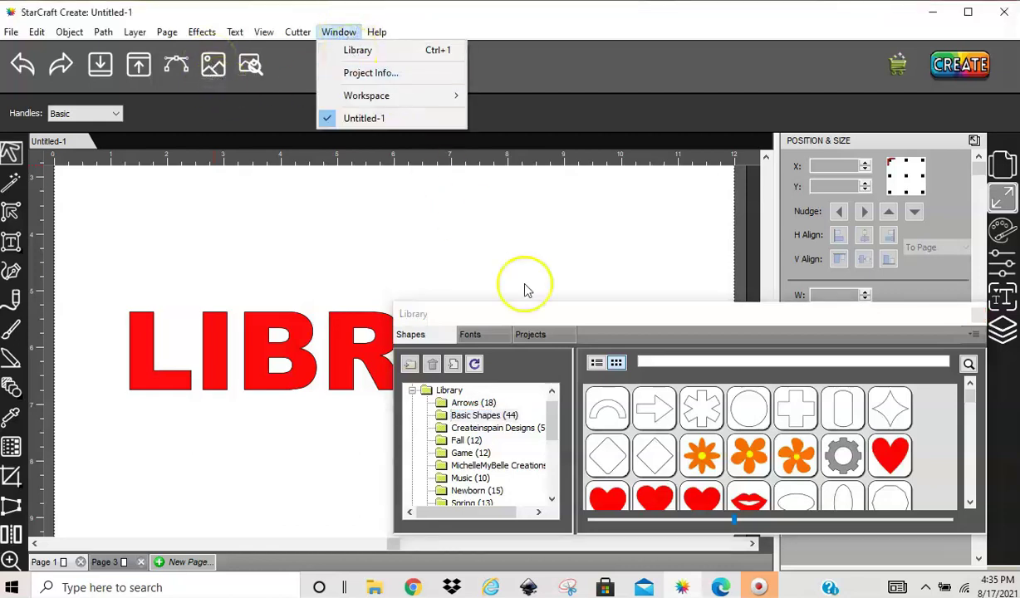
left_click(649, 317)
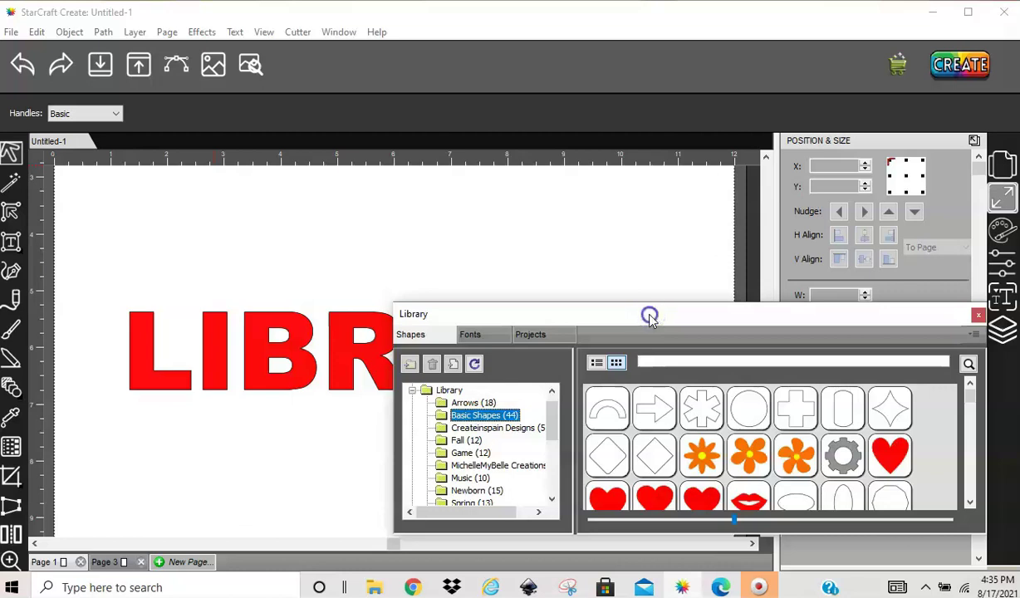
left_click_drag(649, 318, 645, 297)
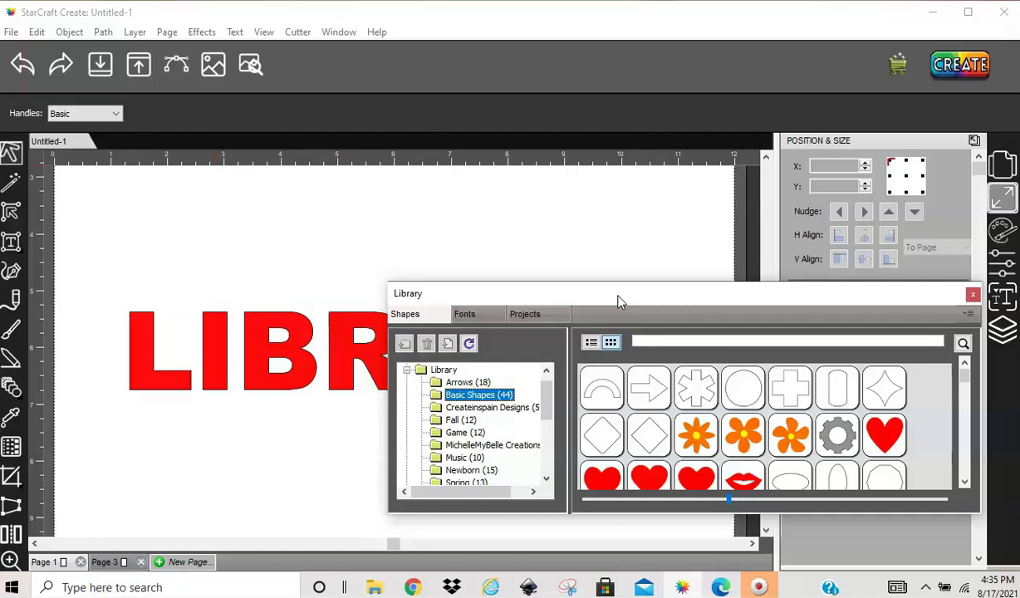
Step: Move the Library panel to the right, clearing the LIBRARY page
left_click_drag(405, 296, 802, 289)
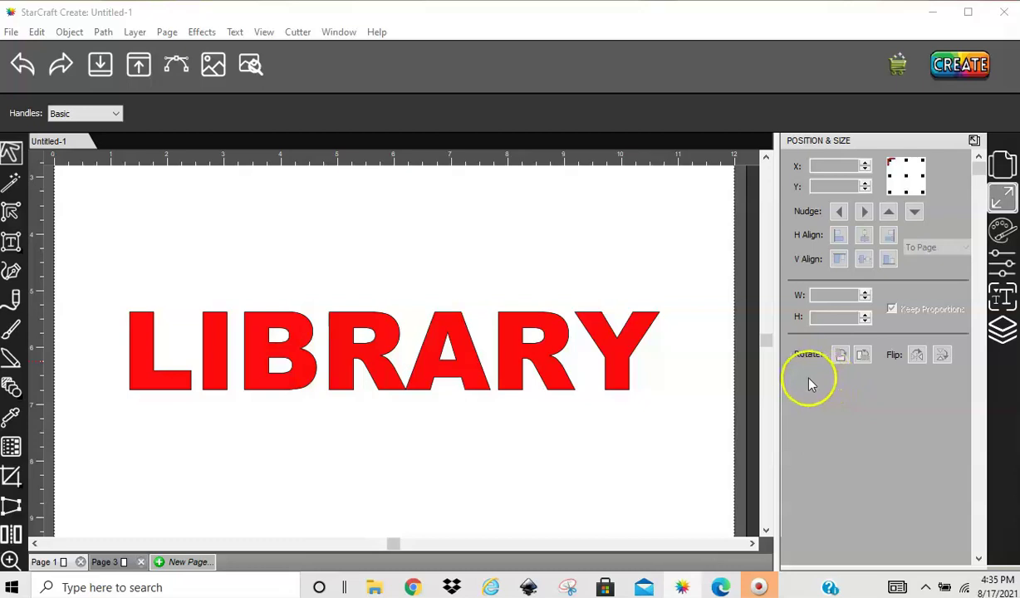
Step: Switch to the Window > Workspace > Basic layout and move the Library panel up and left
left_click(337, 33)
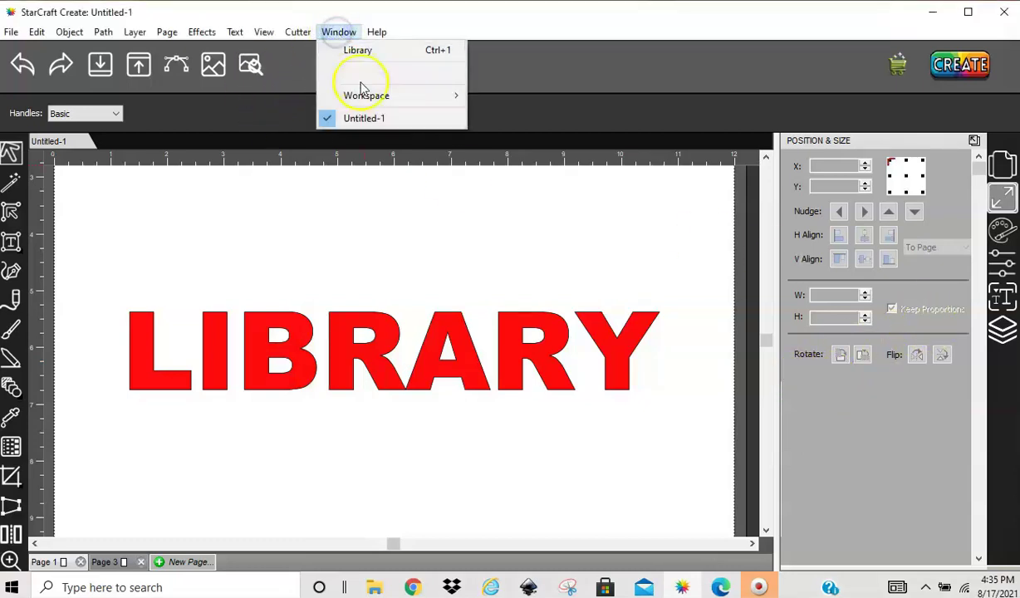
mouse_move(387, 98)
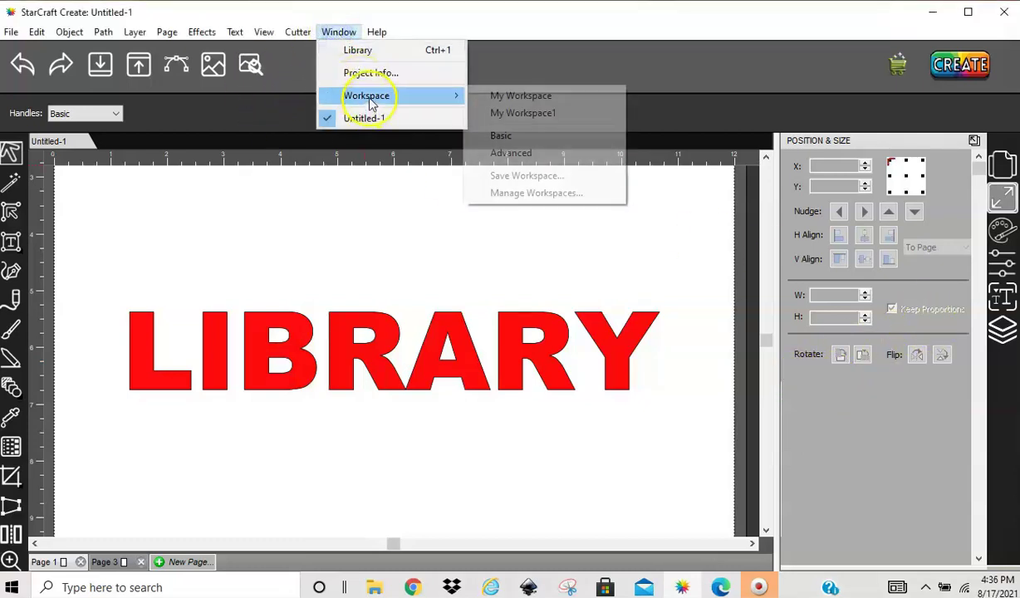
left_click(504, 136)
left_click_drag(734, 390, 636, 332)
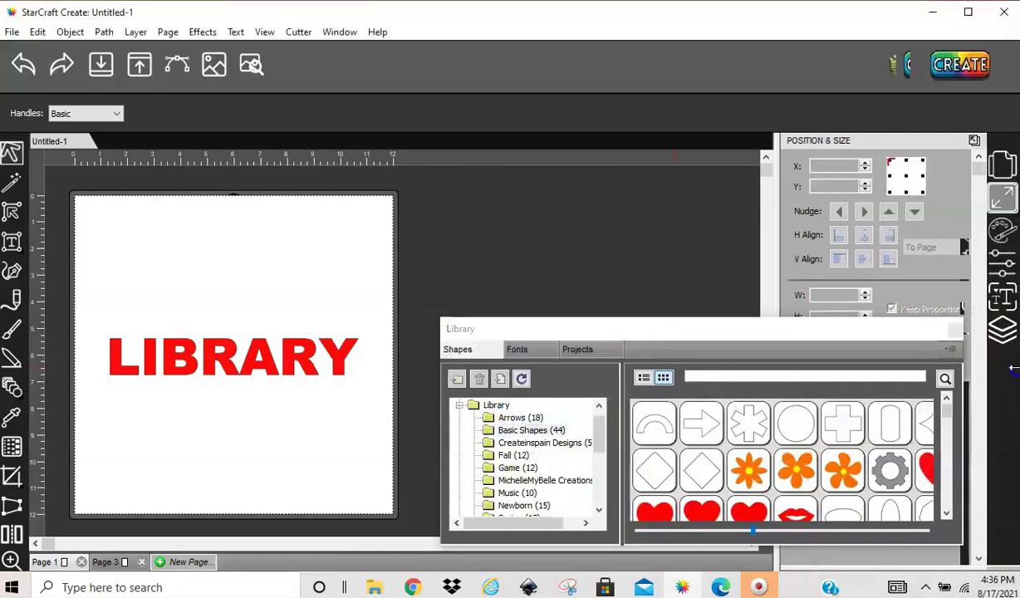
left_click_drag(839, 328, 833, 239)
left_click_drag(694, 416, 614, 480)
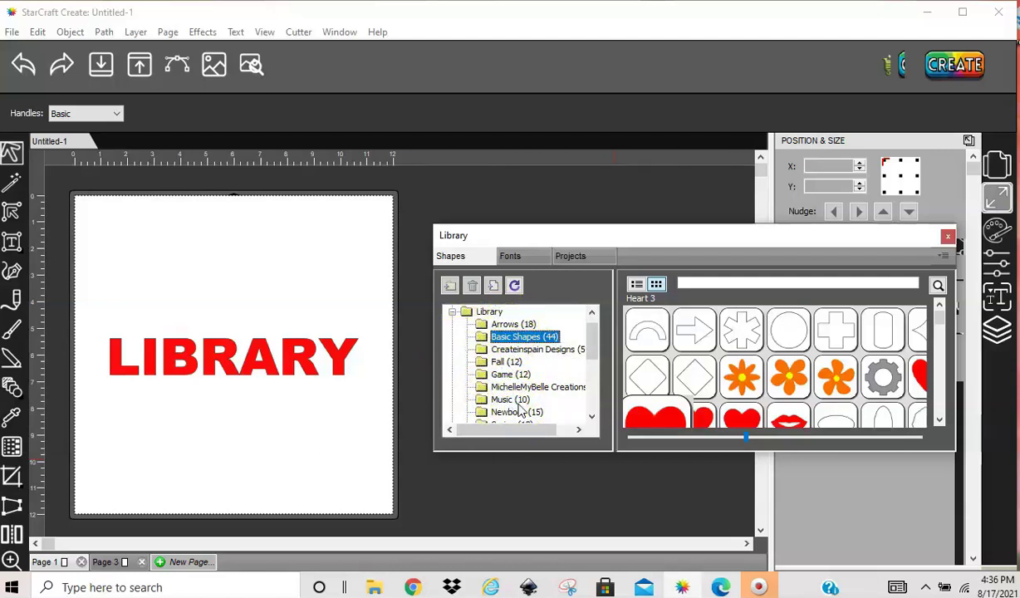
left_click(523, 349)
left_click(503, 373)
left_click(522, 388)
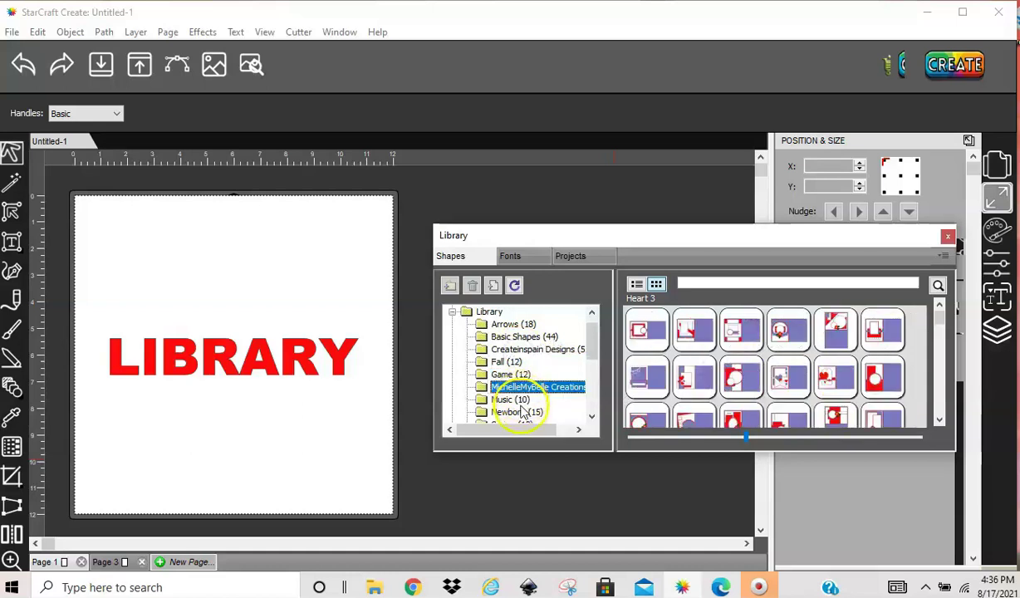
left_click(524, 337)
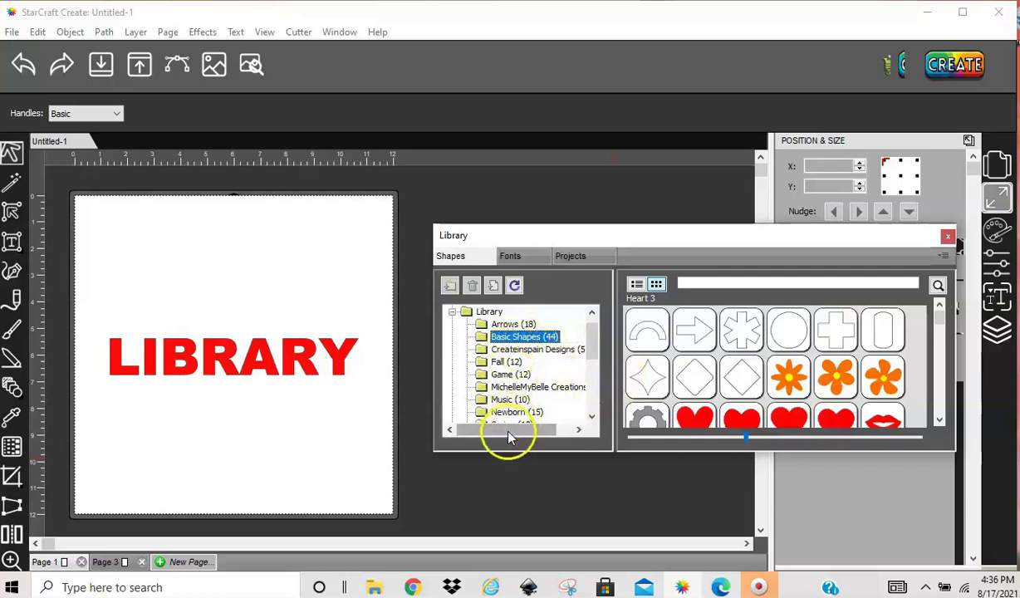
mouse_move(505, 432)
left_mouse_down()
mouse_move(587, 426)
mouse_move(498, 434)
left_mouse_up()
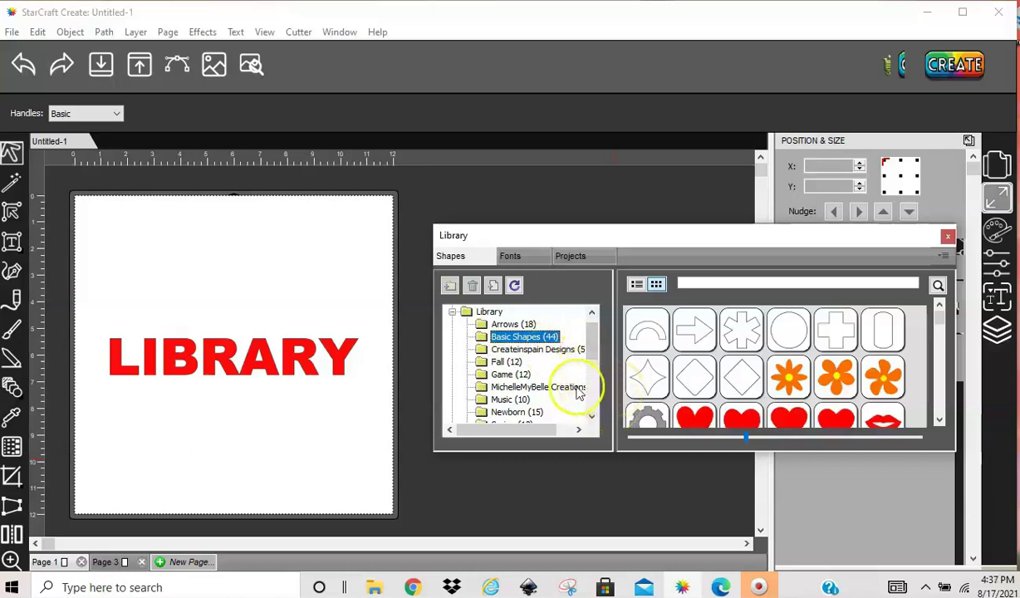
left_click_drag(579, 392, 402, 376)
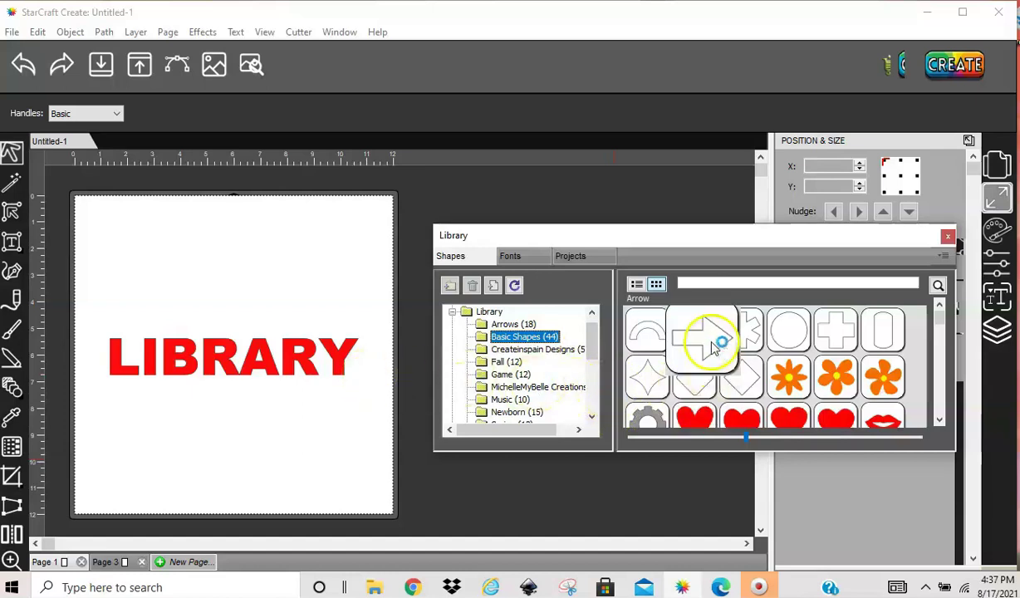
mouse_move(741, 375)
left_mouse_down()
mouse_move(753, 373)
mouse_move(743, 372)
left_mouse_up()
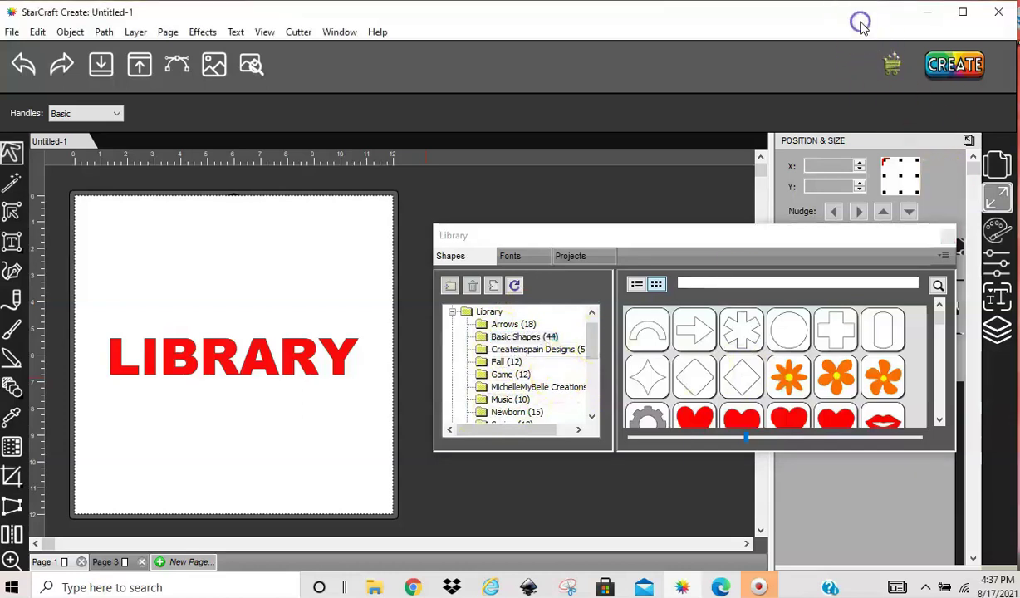
mouse_move(694, 321)
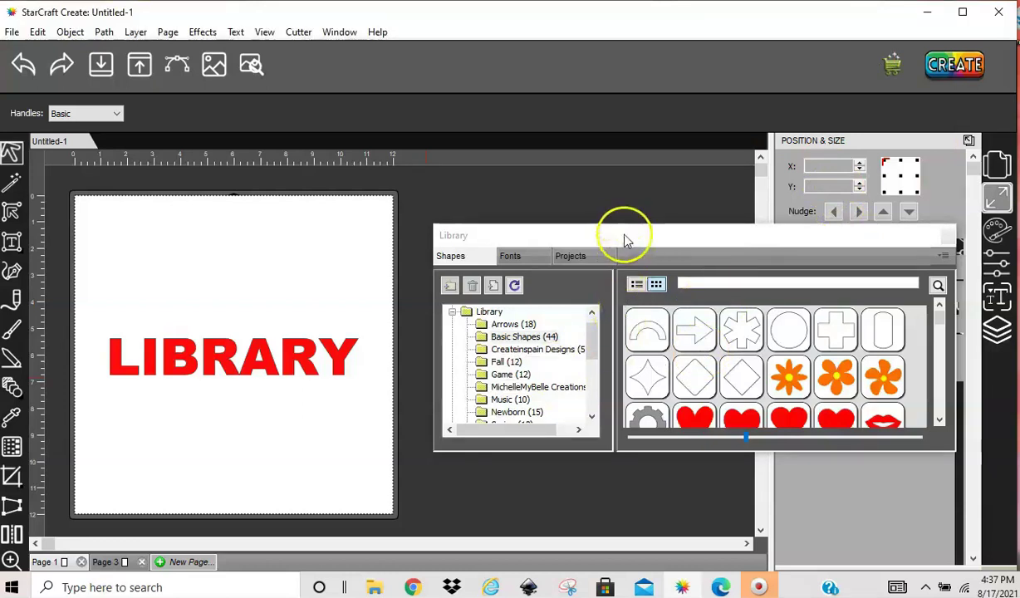
Step: Make the Library panel taller and wider, and shrink thumbnails to eleven columns so all 44 shapes fit
left_click_drag(622, 222, 631, 110)
left_click_drag(430, 314, 296, 294)
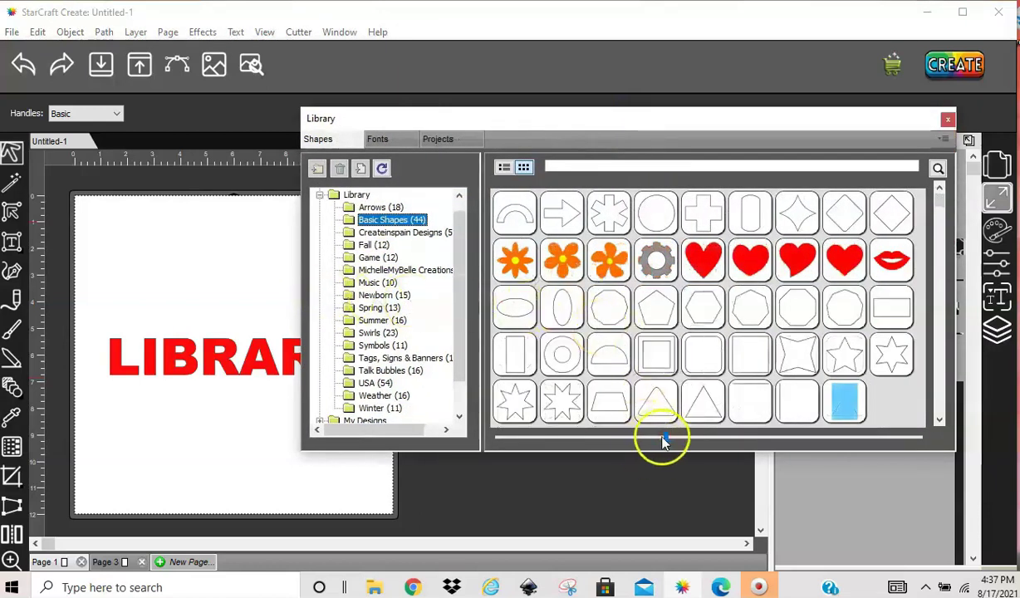
left_click_drag(665, 441, 611, 440)
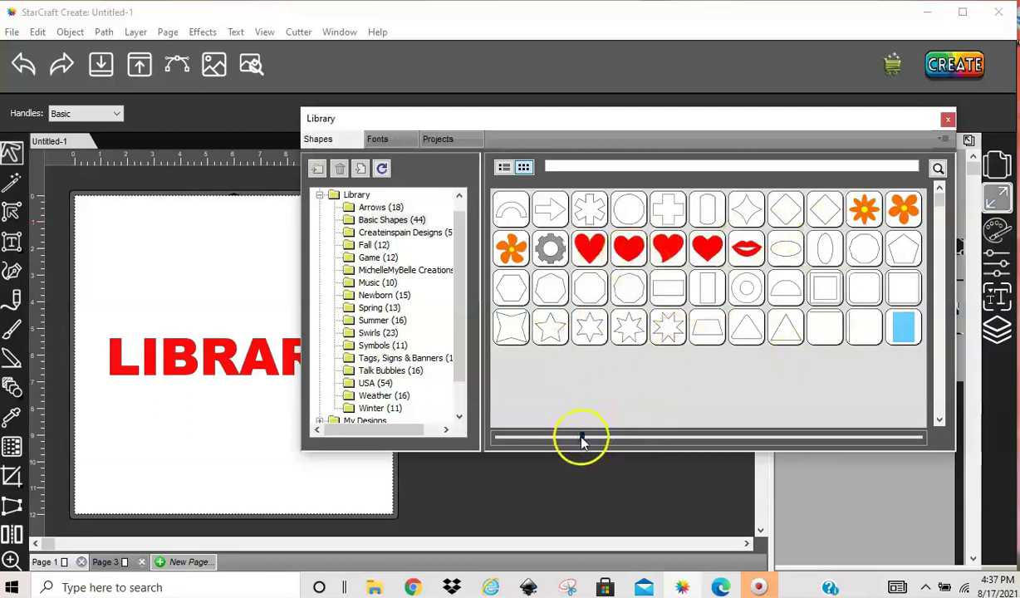
left_click_drag(584, 438, 748, 438)
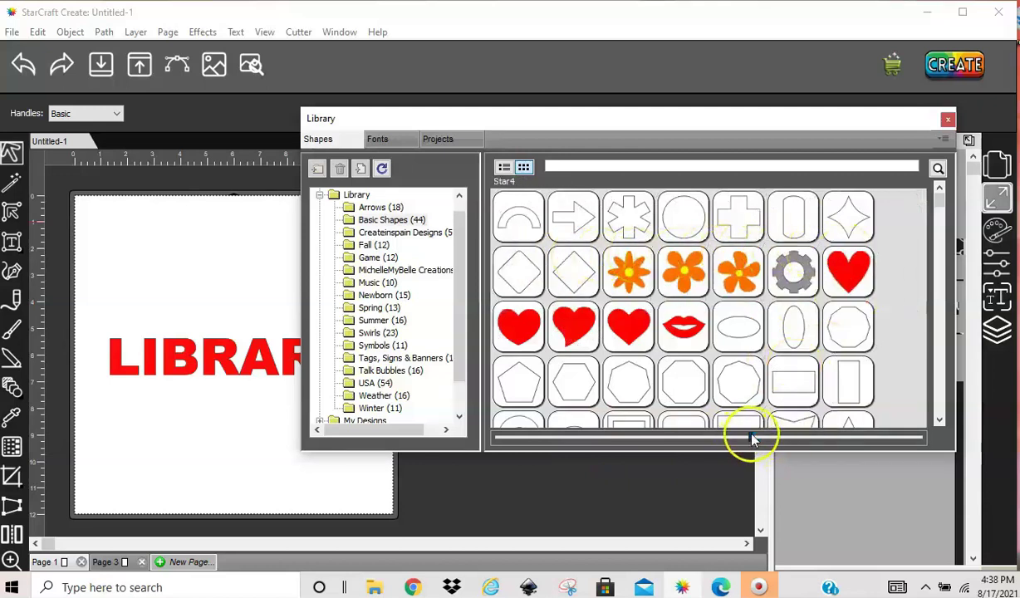
left_click_drag(745, 440, 583, 438)
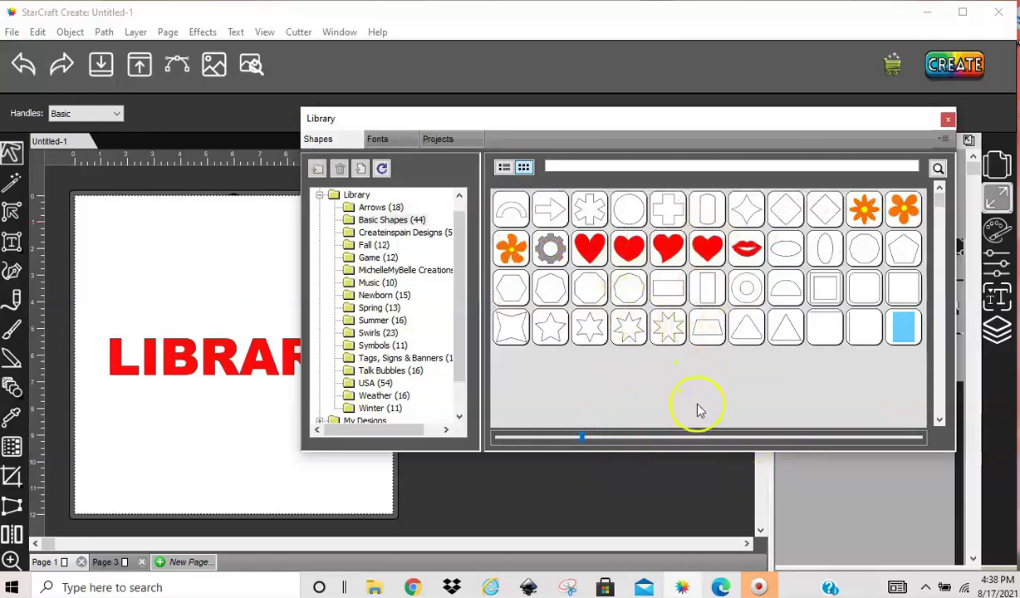
left_click(556, 166)
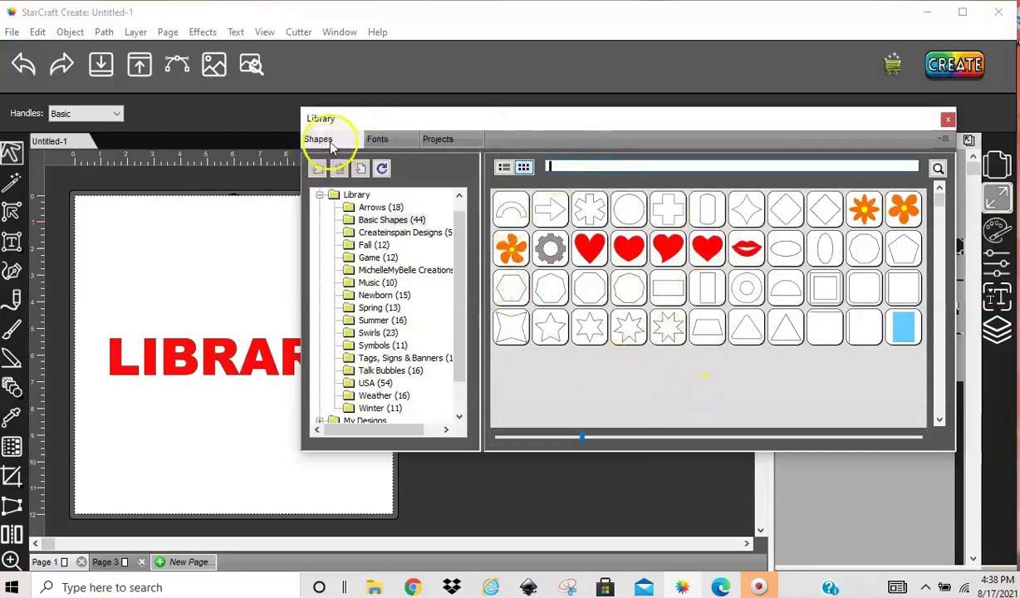
Step: Browse past Spring and Summer (16), then expand My Designs and select Flourishes-Frames.lnk
scroll(406, 353, "down", 1)
left_click(379, 270)
left_click(382, 283)
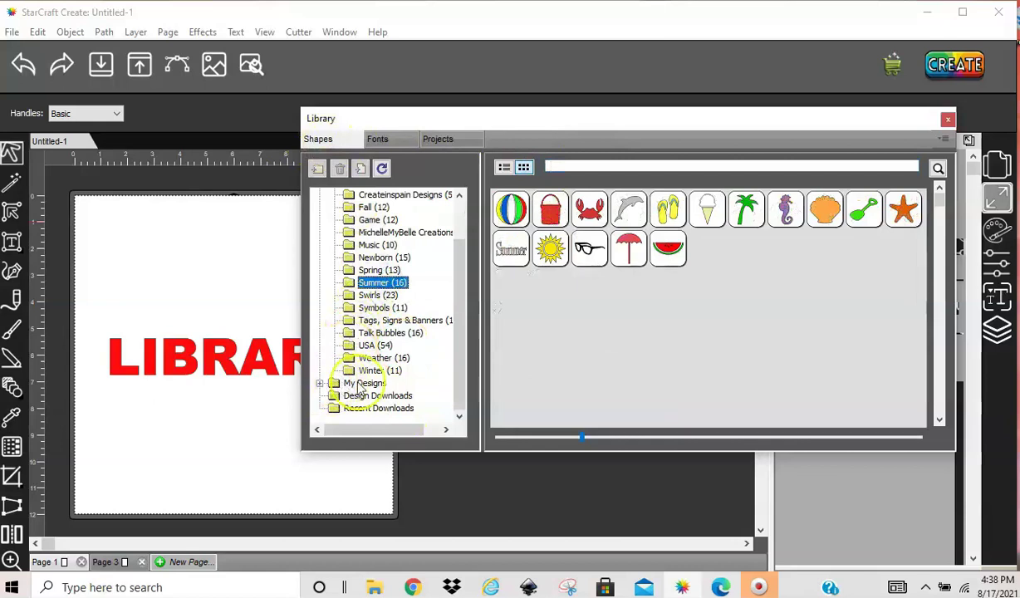
left_click(360, 385)
left_click(321, 384)
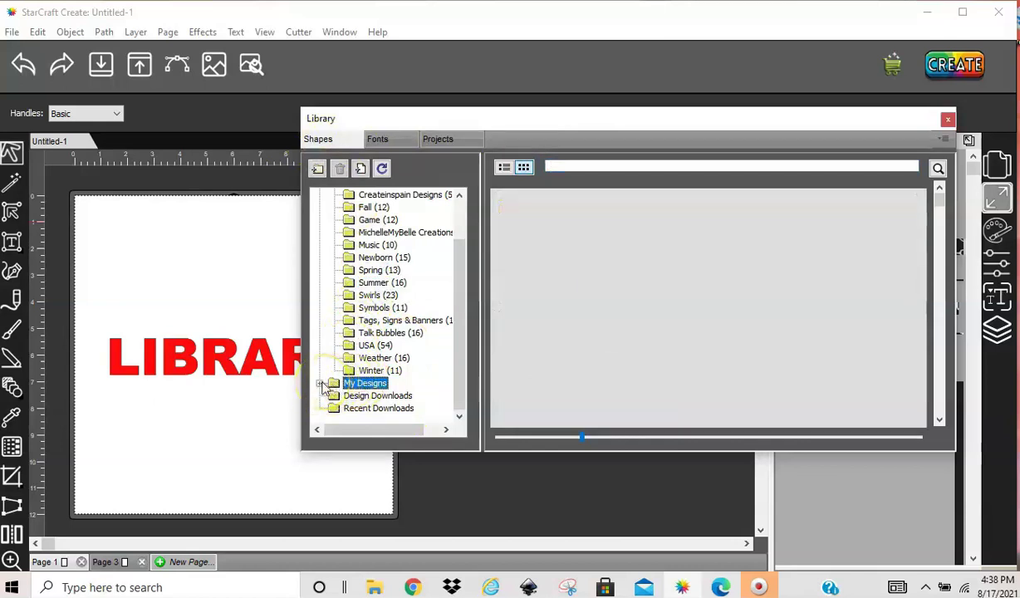
left_click(319, 384)
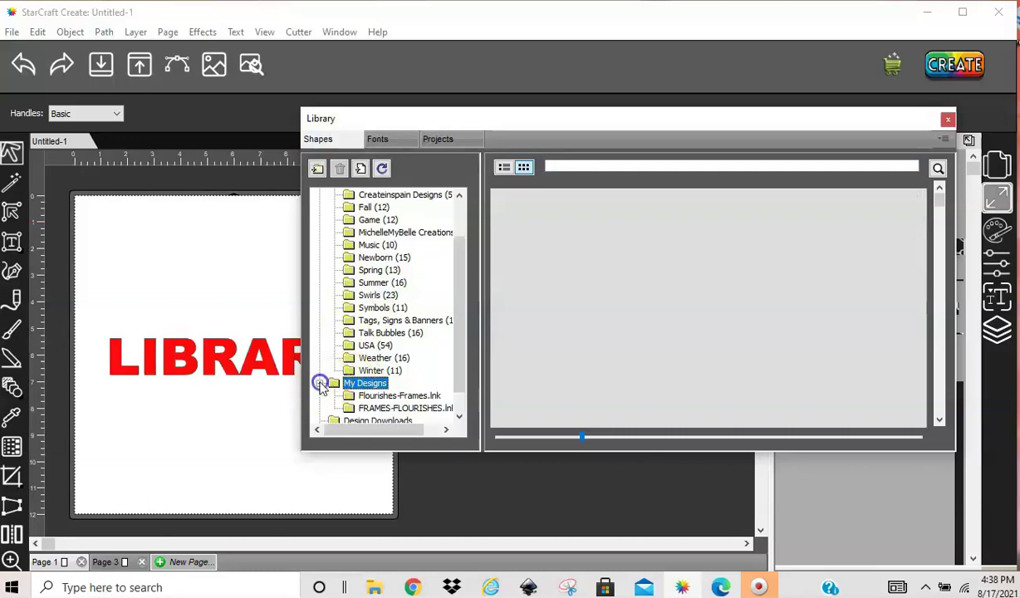
left_click(415, 396)
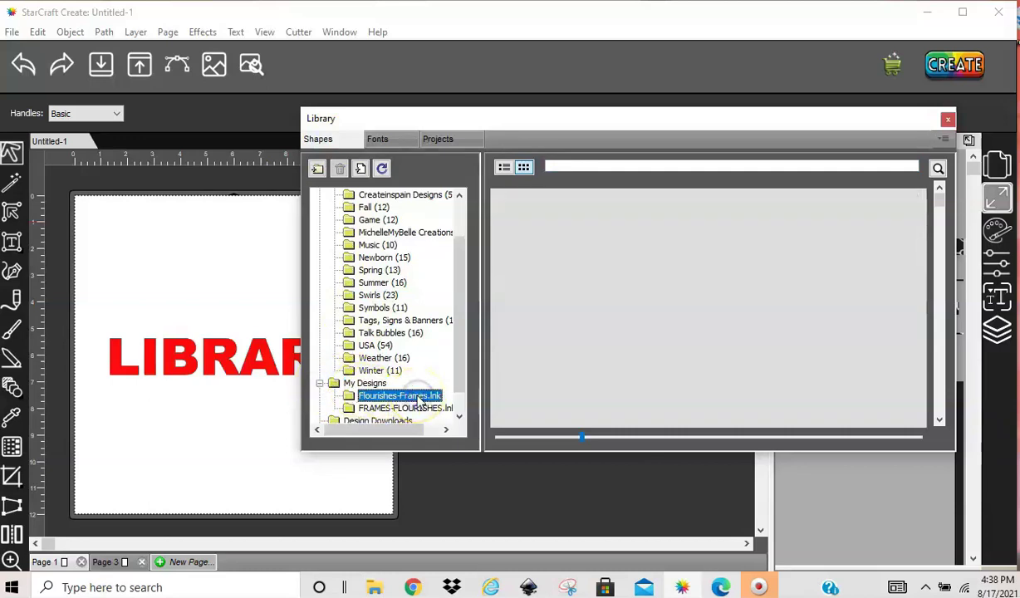
Step: Show the flourish-RM design's context menu, then dismiss it
mouse_move(576, 230)
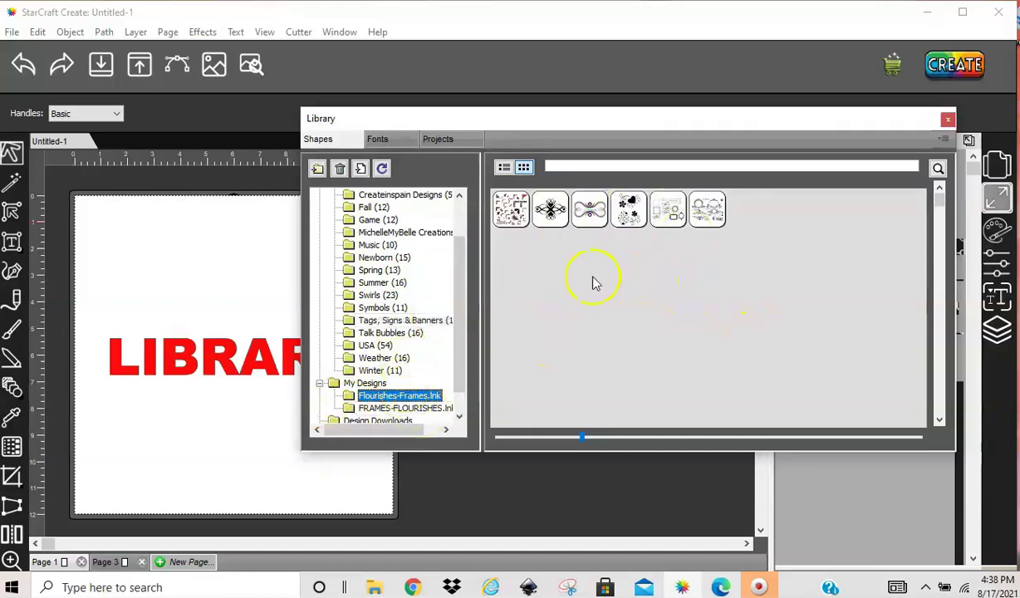
mouse_move(550, 218)
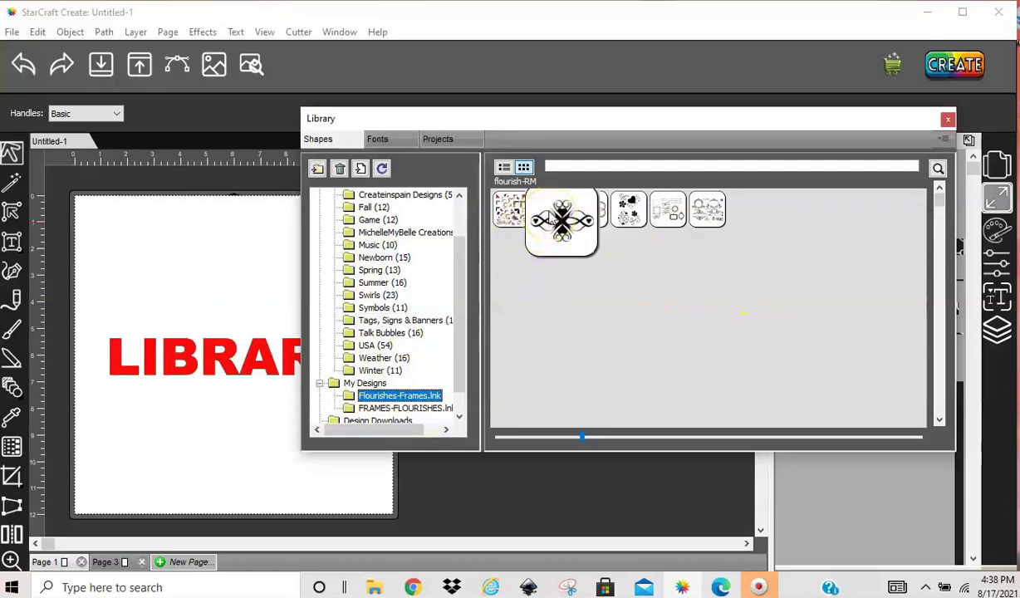
right_click(550, 216)
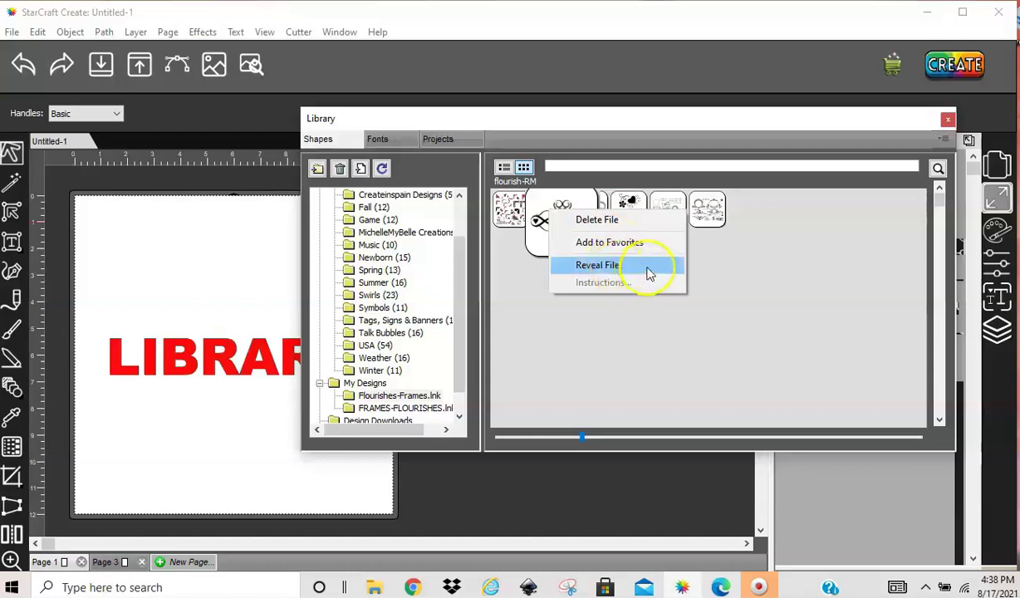
left_click(603, 318)
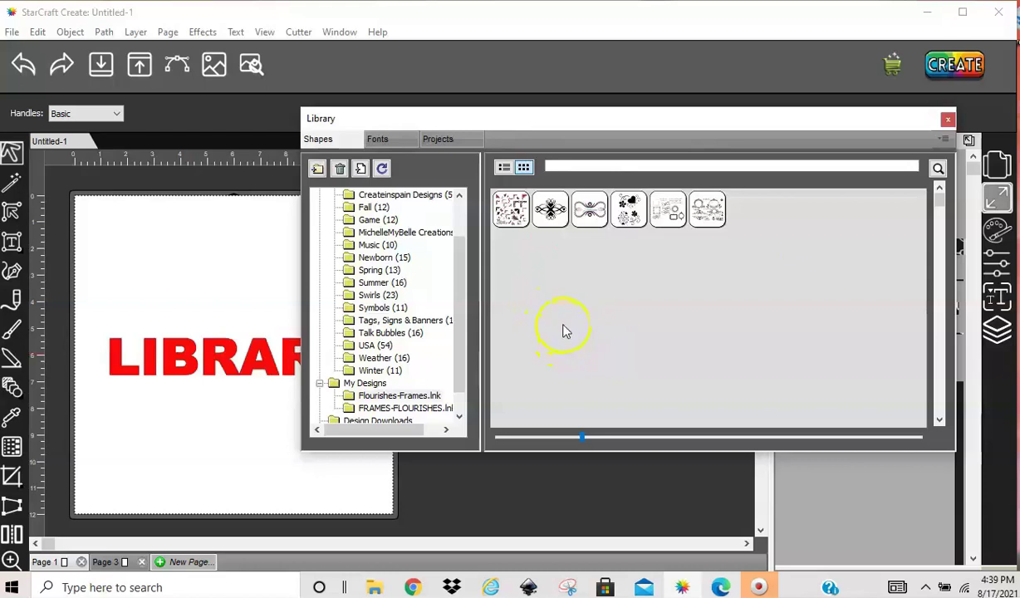
mouse_move(588, 221)
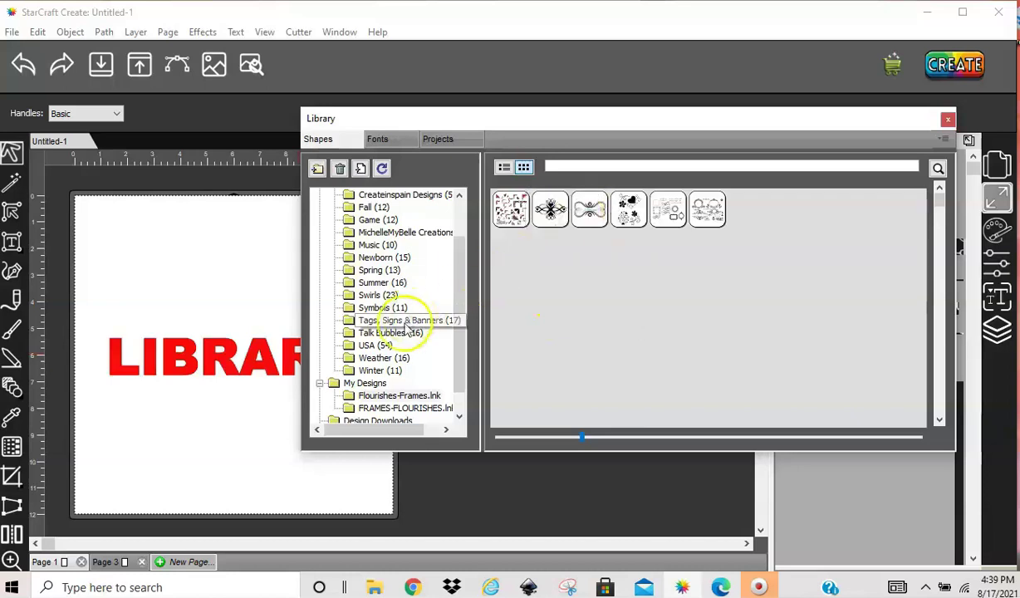
Step: Use the flourish-RM1 design's context menu to locate its file on disk
scroll(376, 387, "down", 1)
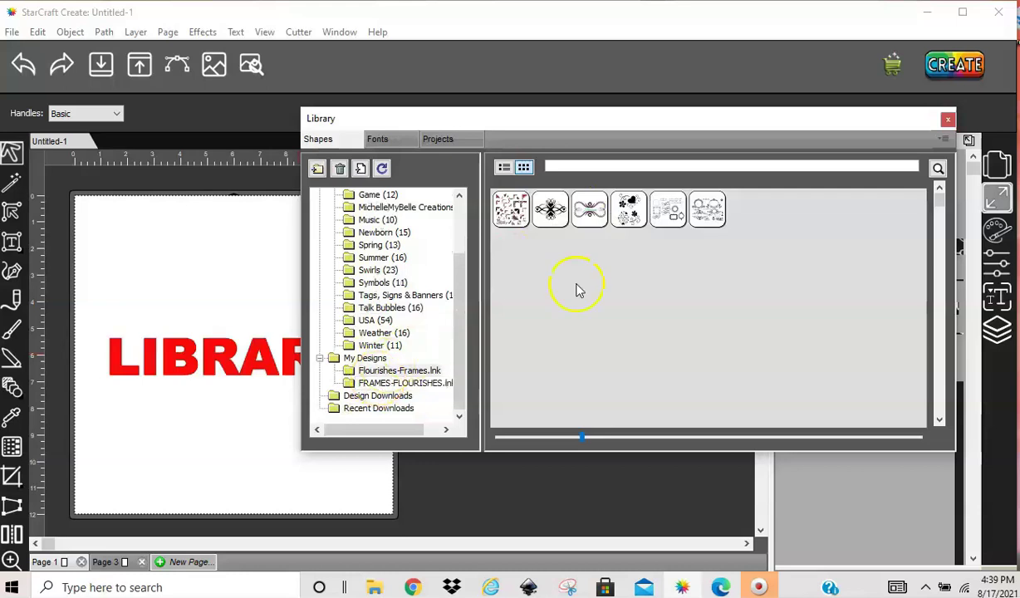
right_click(590, 208)
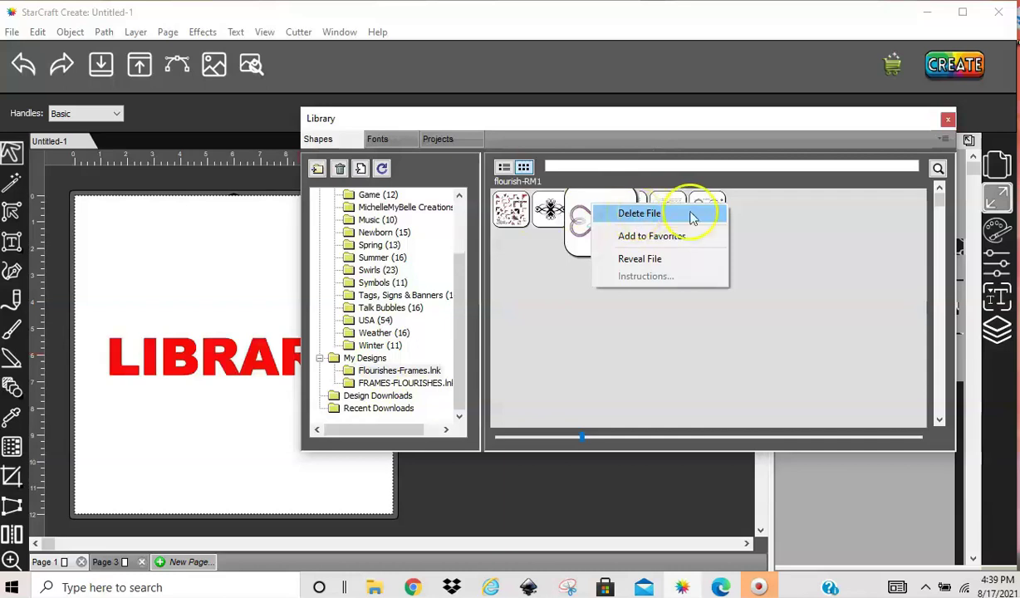
left_click(644, 258)
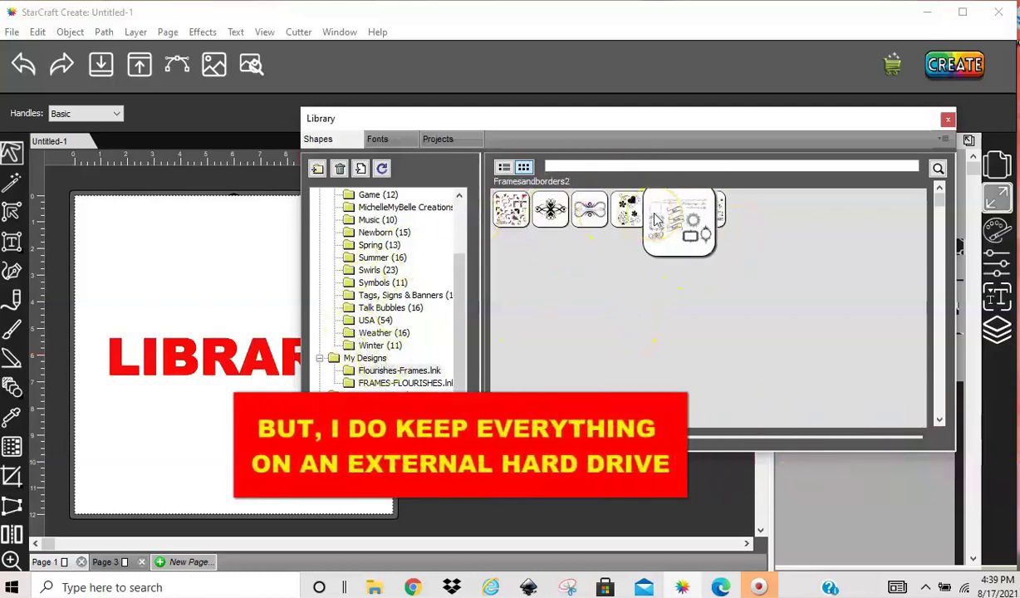
left_click(615, 304)
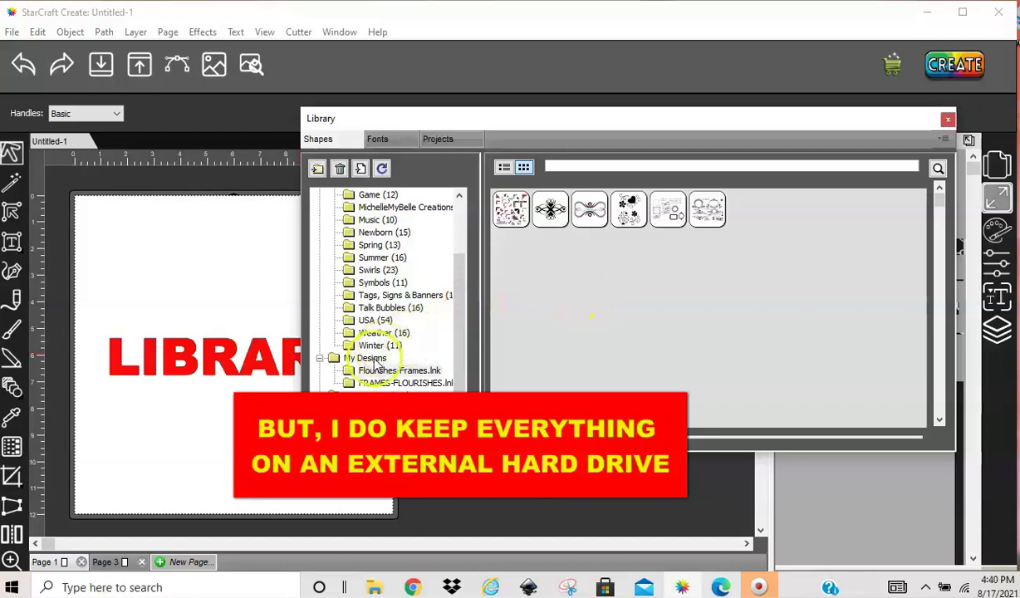
mouse_move(602, 220)
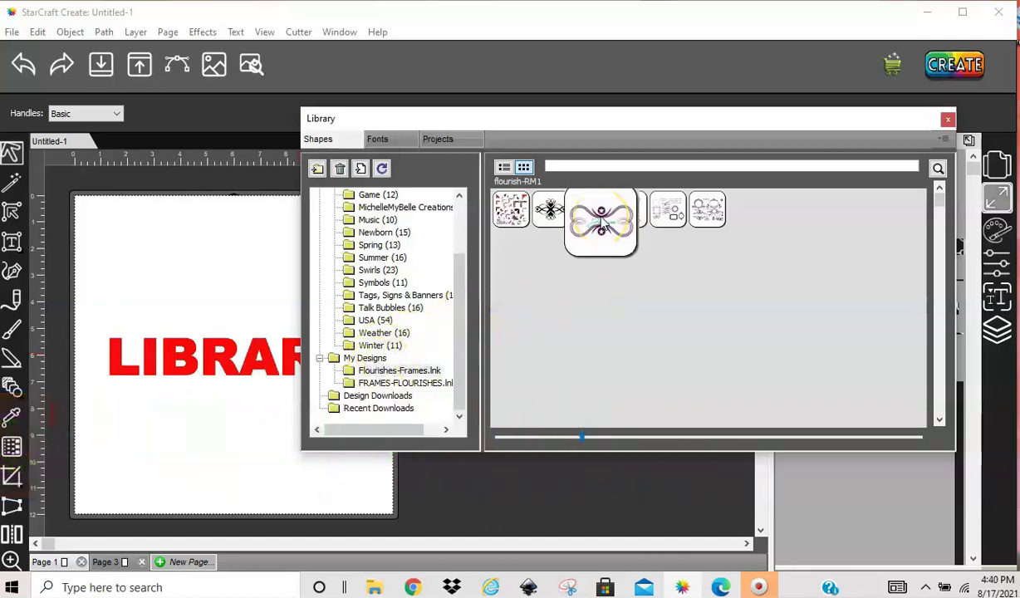
left_click(371, 359)
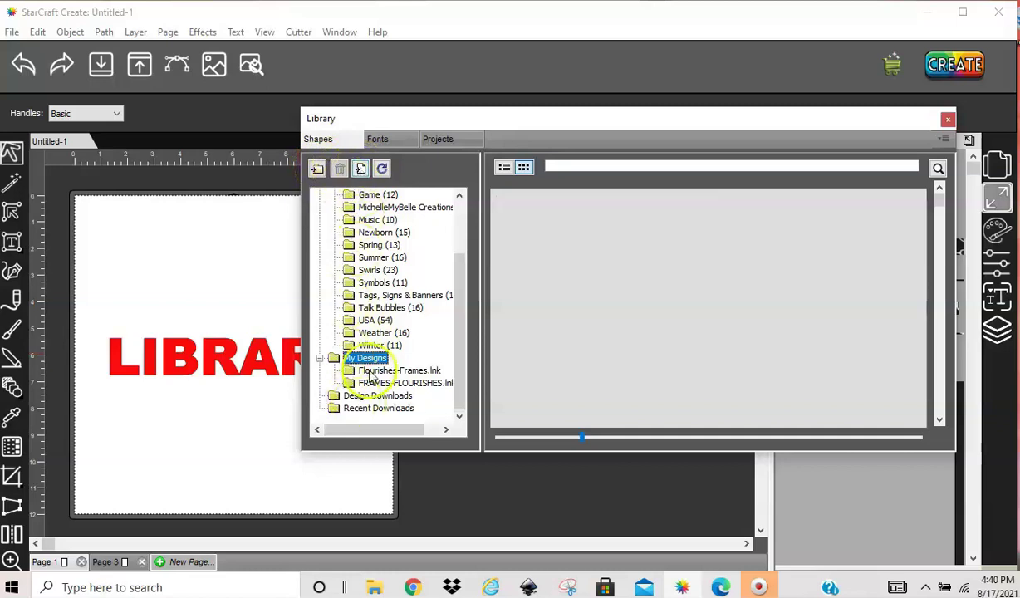
left_click(397, 371)
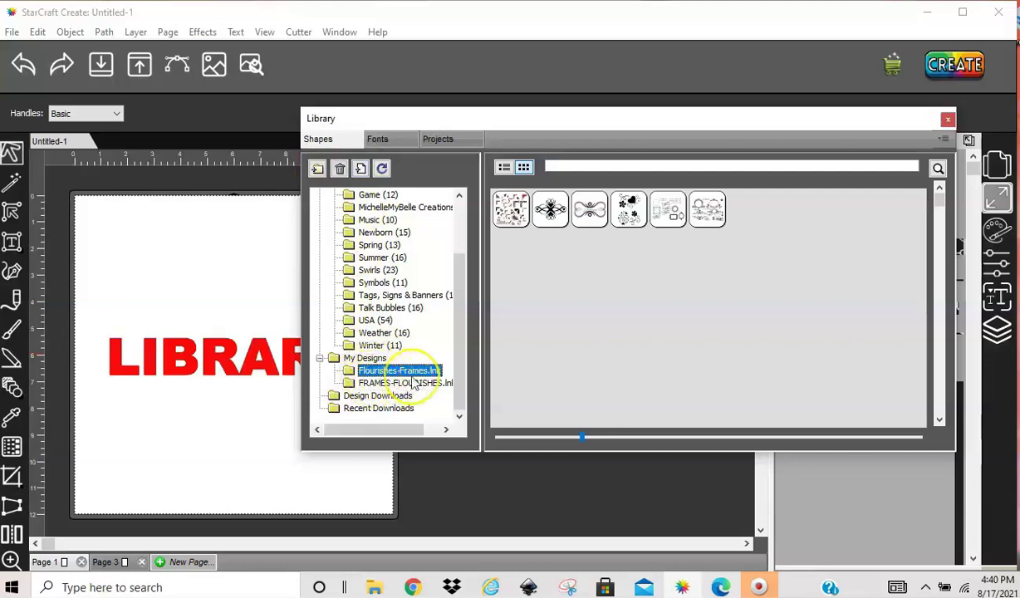
left_click(365, 359)
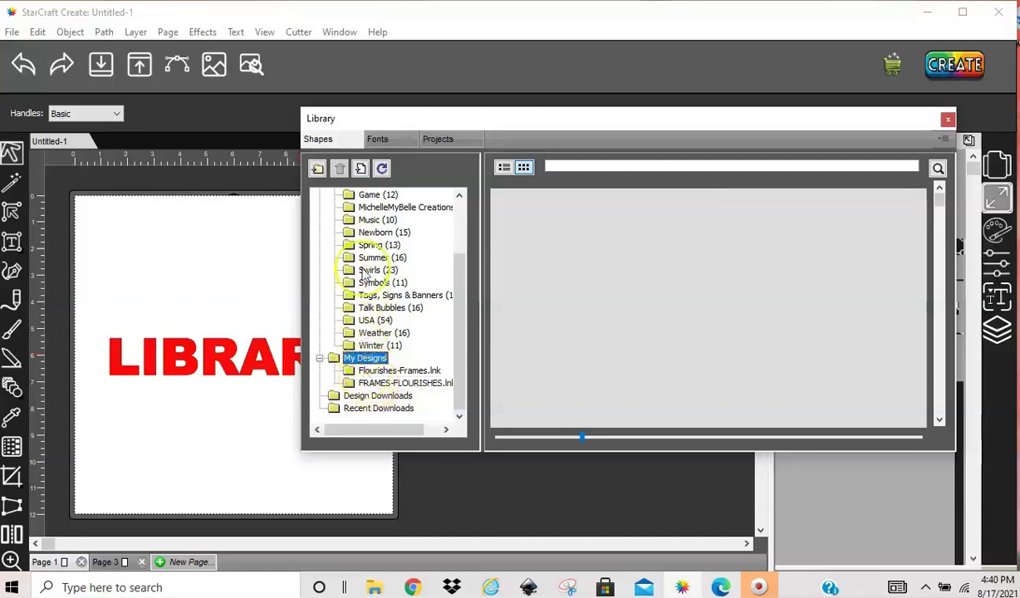
Step: Import TEST.svg from the Desktop through the Library's import icon and Open dialog
left_click(361, 169)
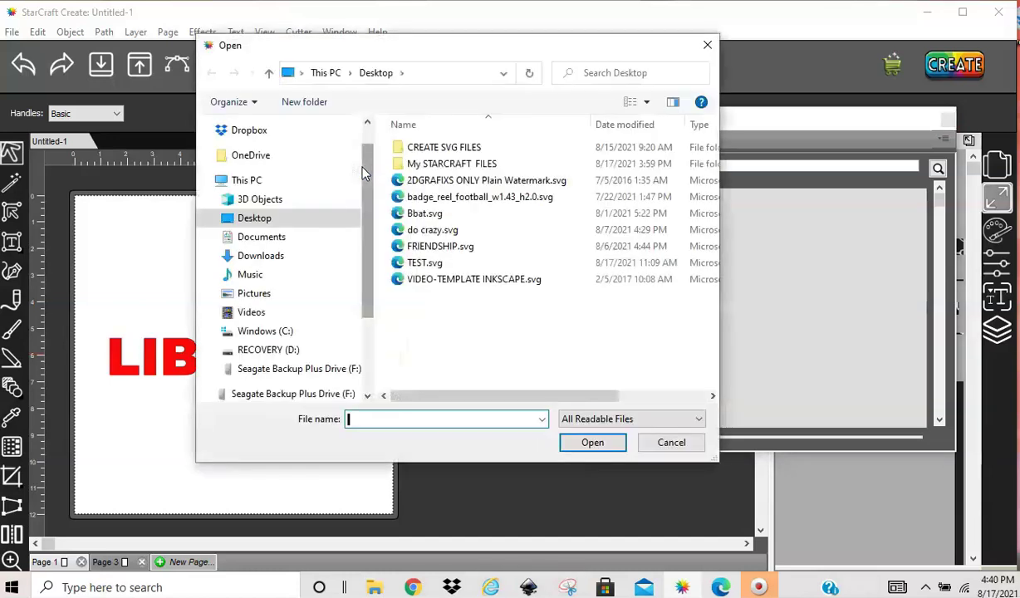
left_click(425, 263)
left_click(614, 445)
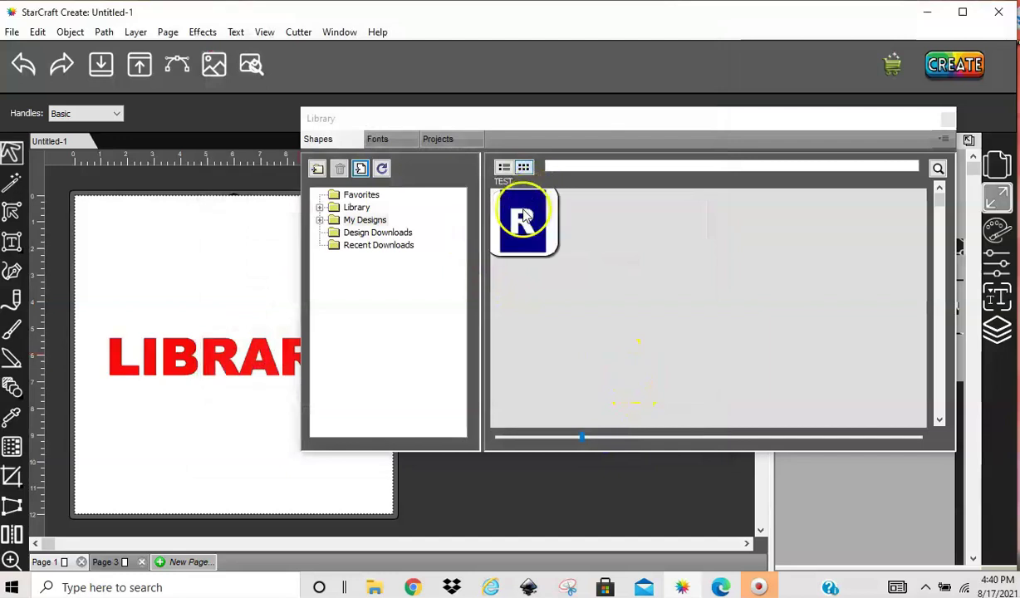
Step: Remove the TEST R-logo design using its Delete File option
left_click(523, 218)
right_click(523, 218)
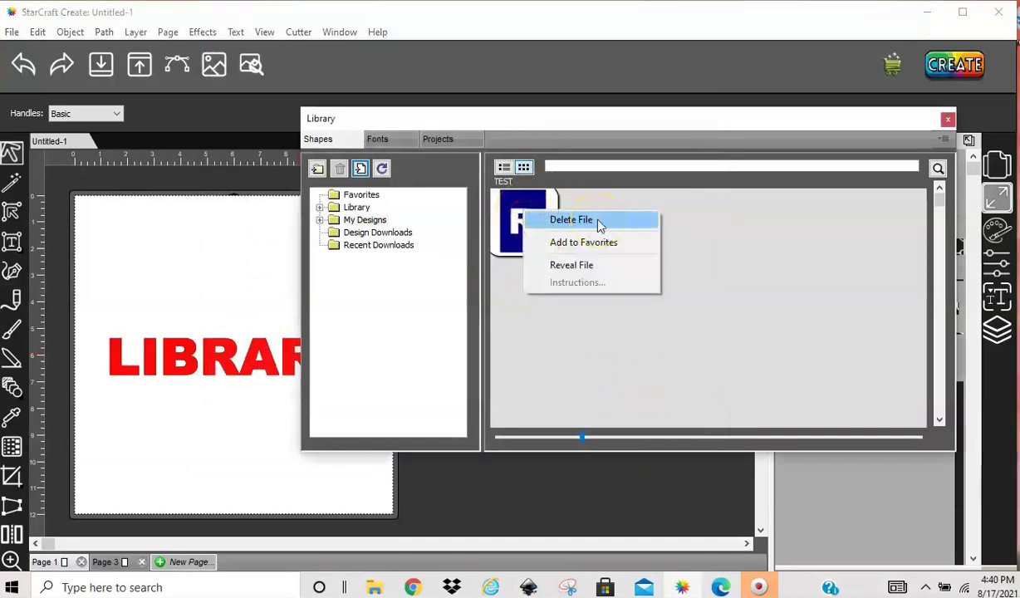
left_click(598, 221)
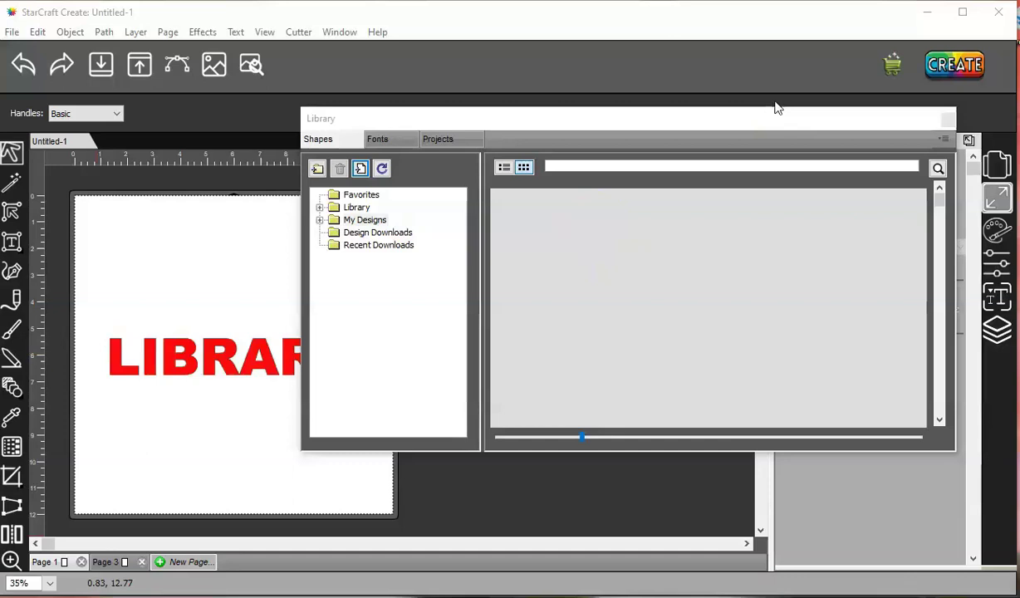
Step: Expand My Designs and the Library folder to list categories Arrows (18) through Winter (11)
left_click(320, 219)
left_click(320, 218)
left_click(338, 239)
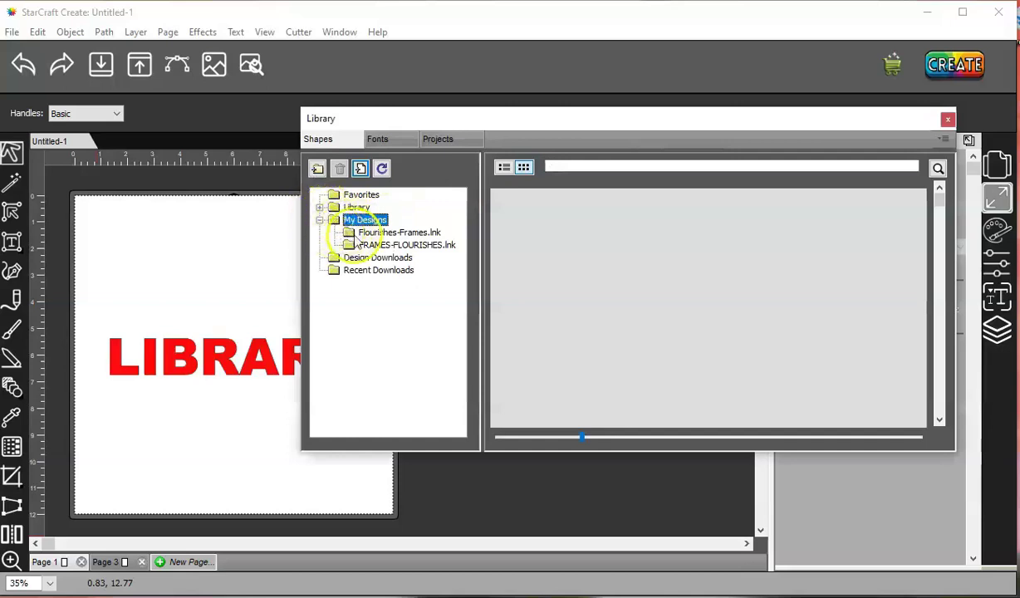
left_click(555, 165)
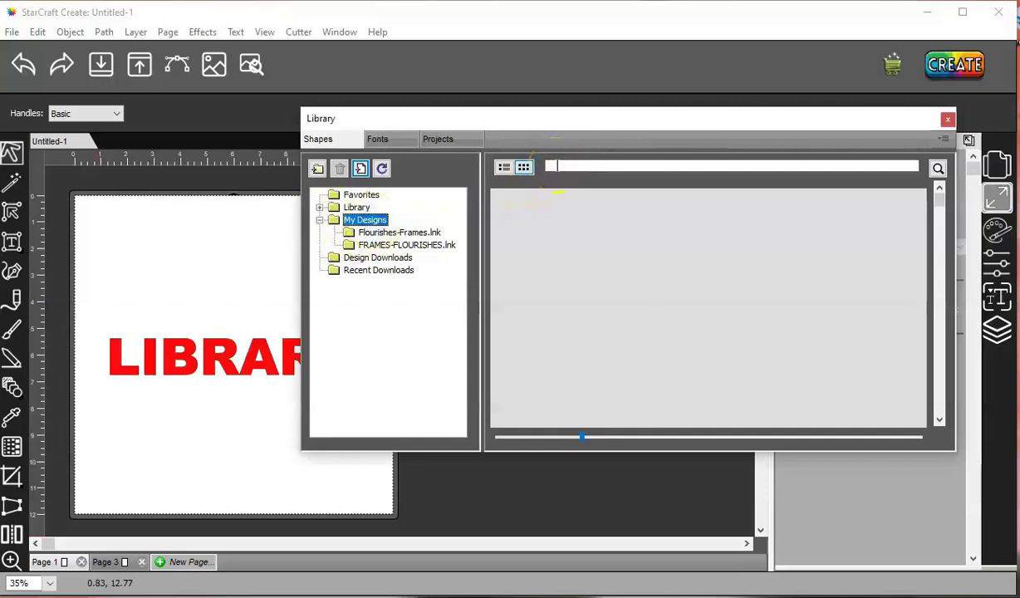
left_click(402, 233)
left_click(320, 207)
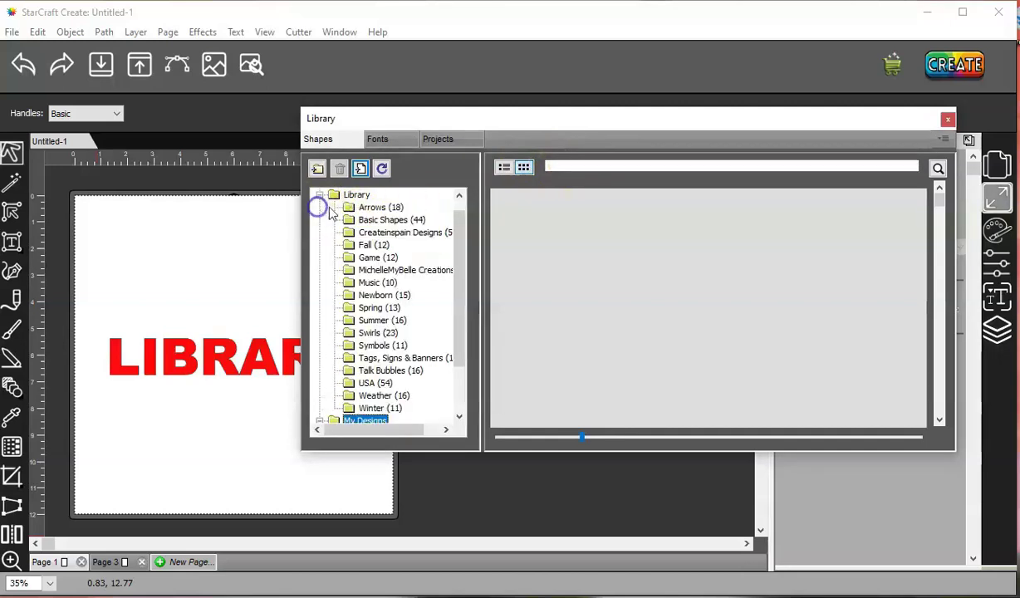
left_click(604, 163)
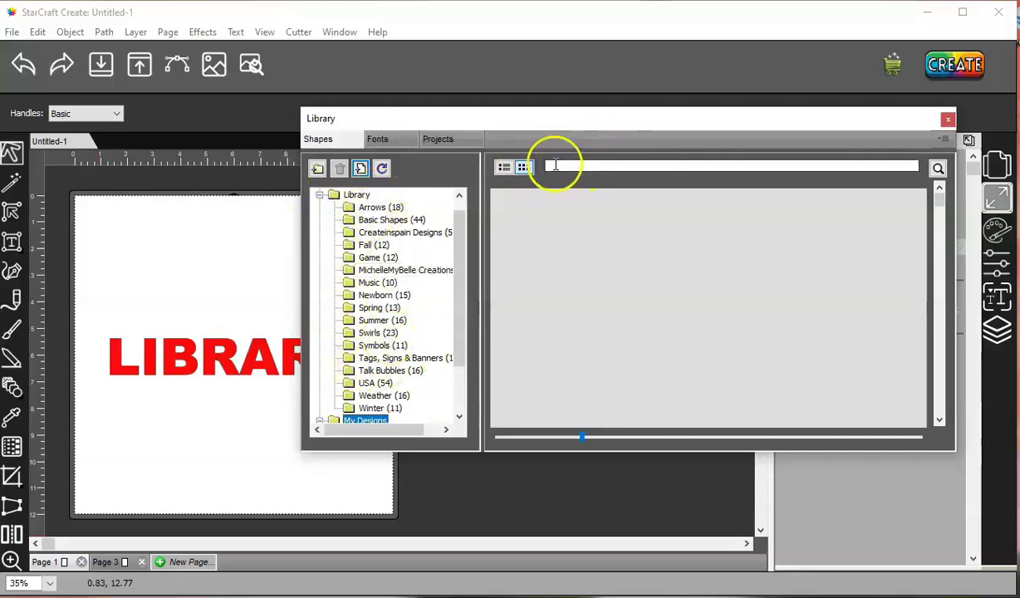
Step: Search the whole Library for 'heart', returning a flower-heart flourish and five red hearts
left_click(357, 194)
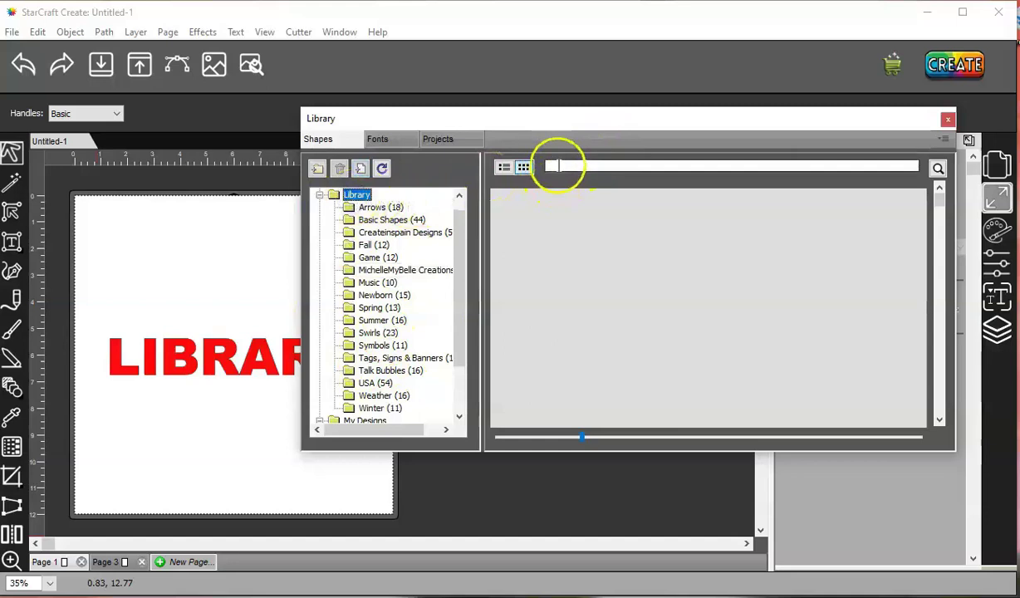
left_click(555, 166)
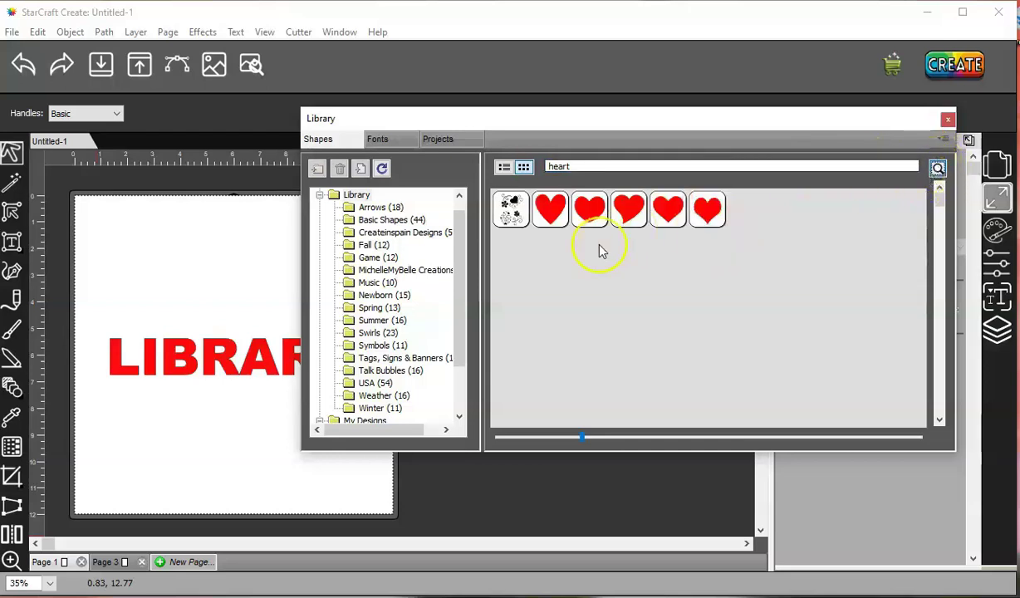
mouse_move(519, 217)
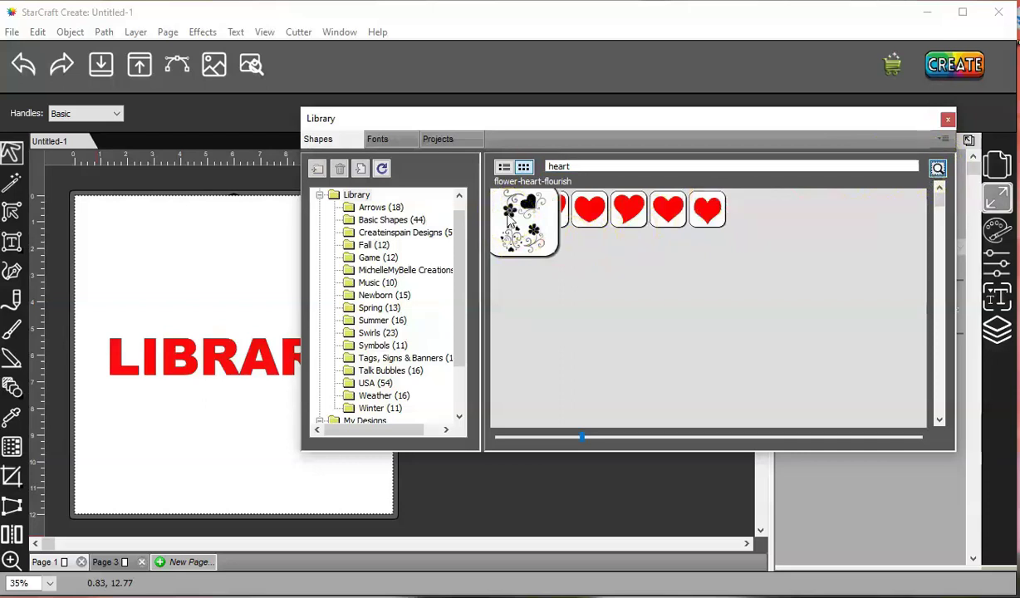
left_click(529, 202)
mouse_move(524, 207)
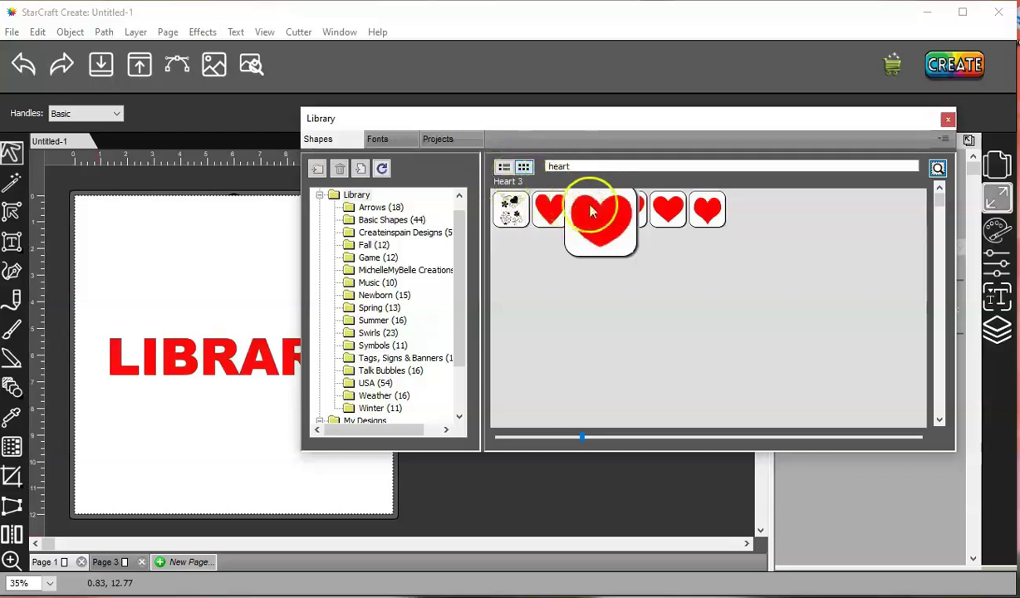
mouse_move(679, 212)
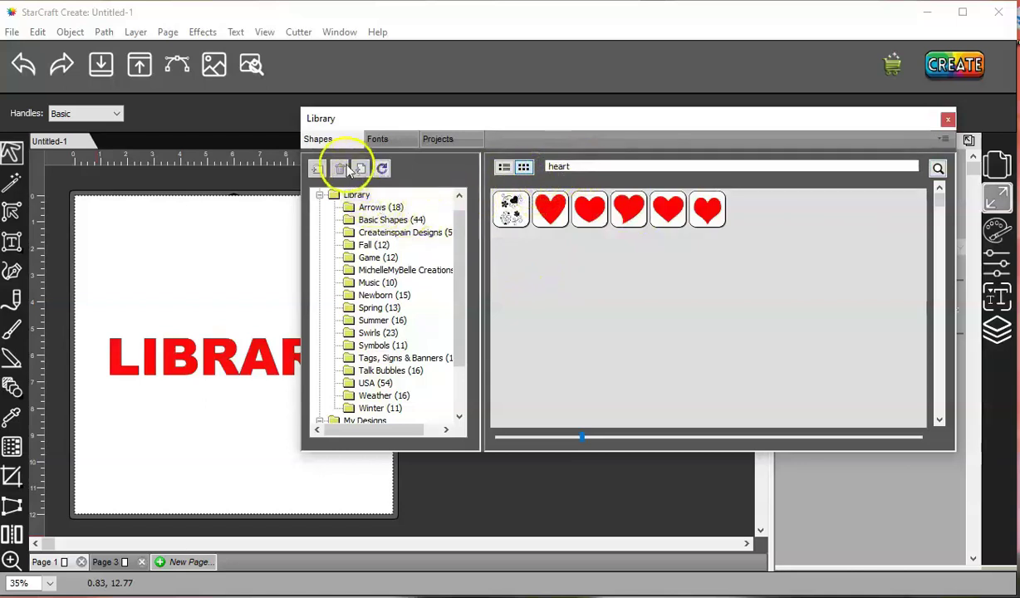
scroll(411, 388, "down", 2)
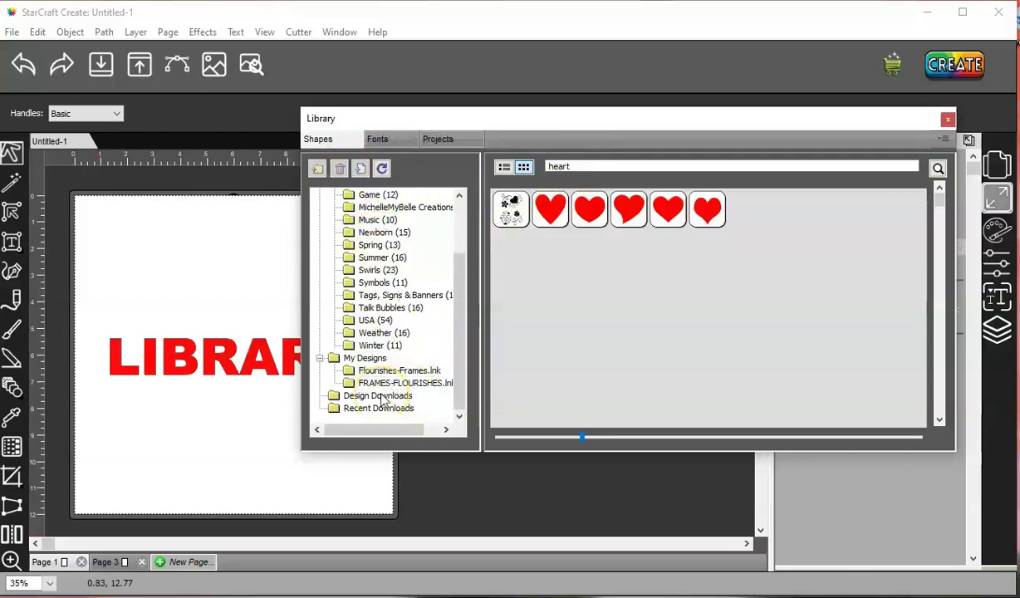
left_click(381, 417)
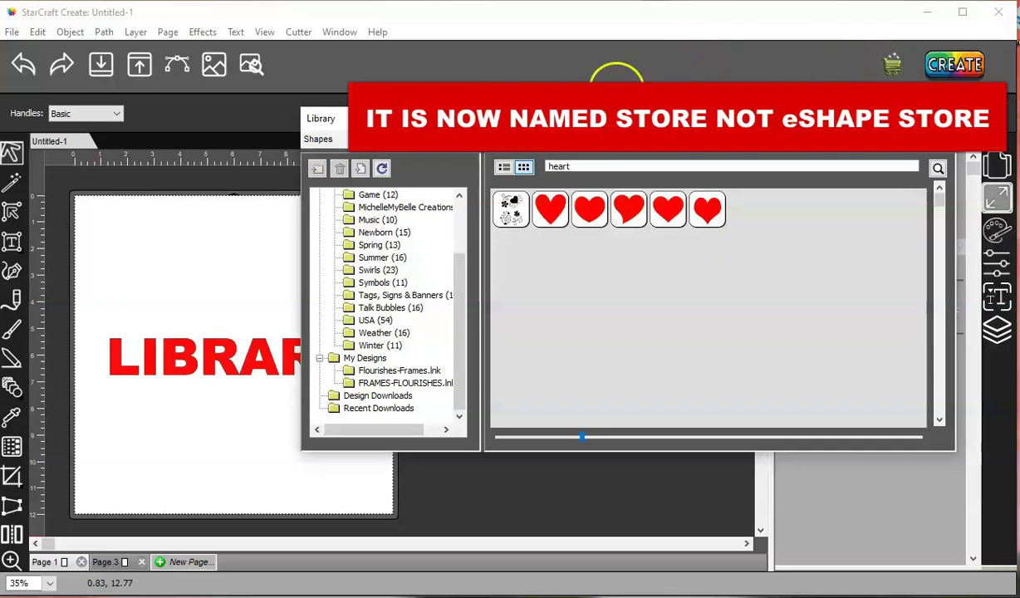
scroll(419, 216, "up", 2)
Step: Browse the Basic Shapes and Favorites categories in the Library's Shapes grid
left_click(375, 234)
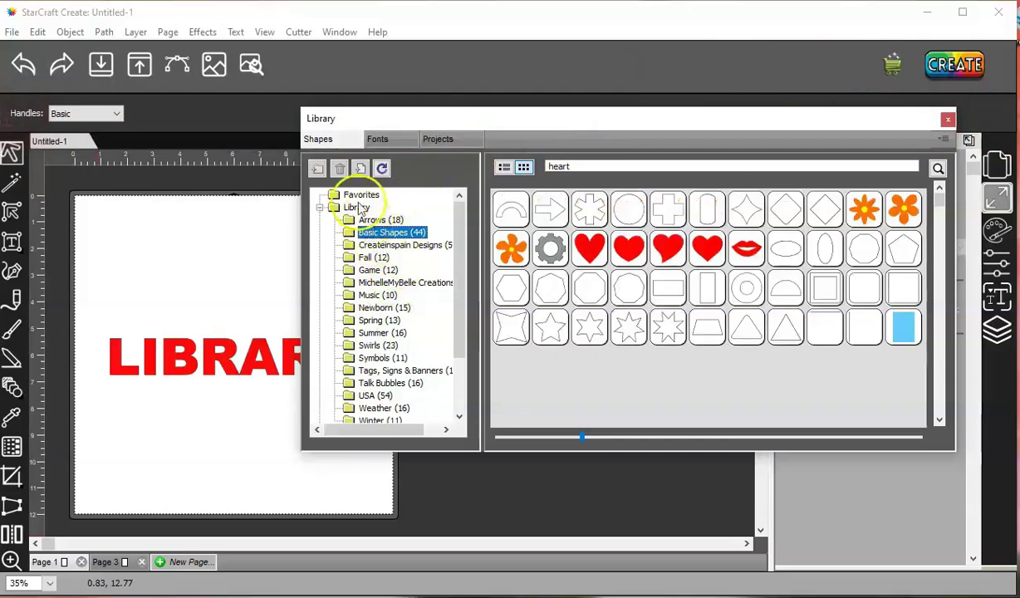
left_click(359, 195)
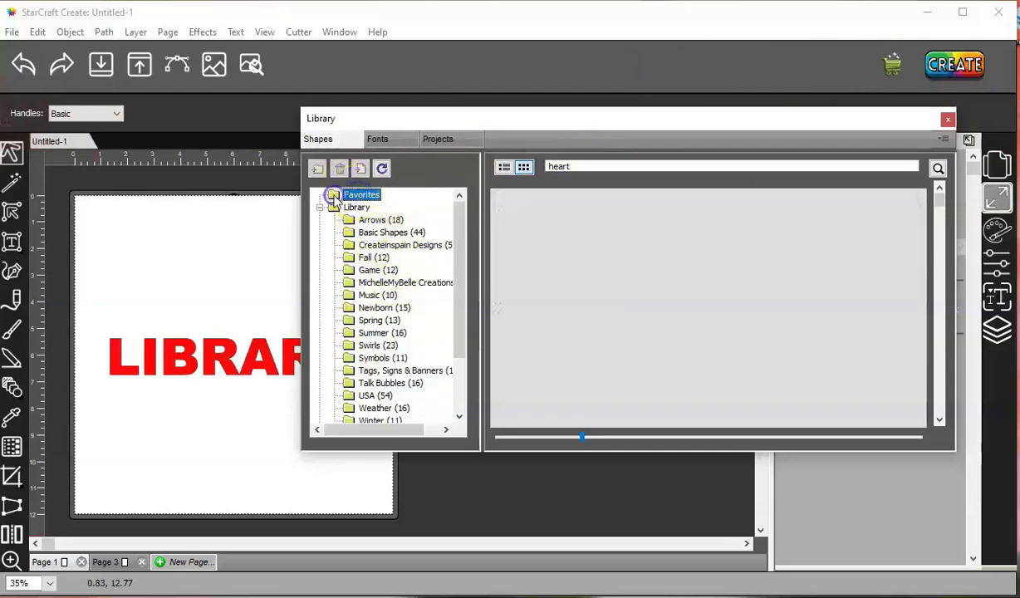
left_click(369, 197)
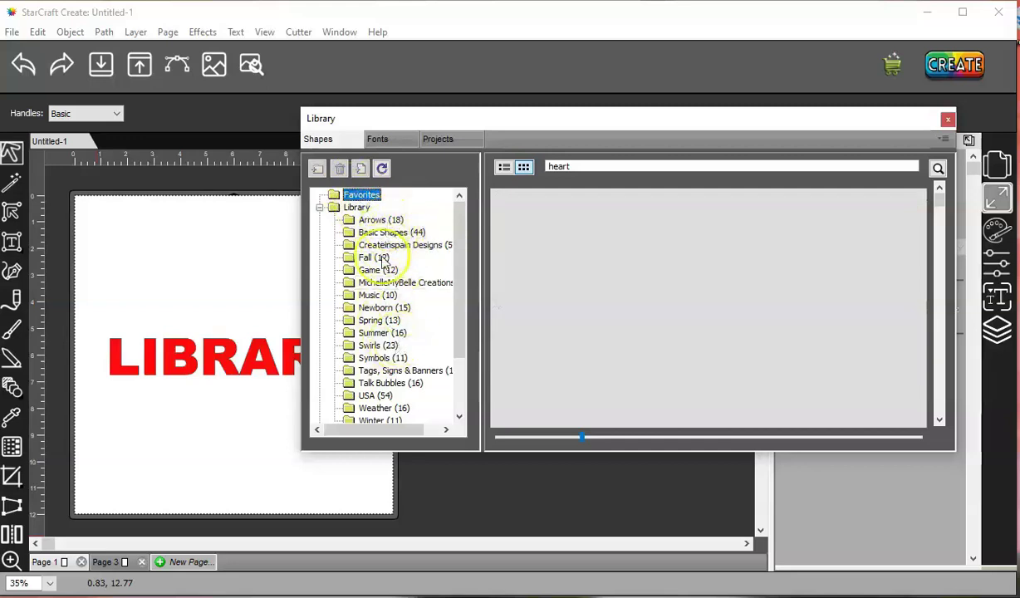
left_click(372, 234)
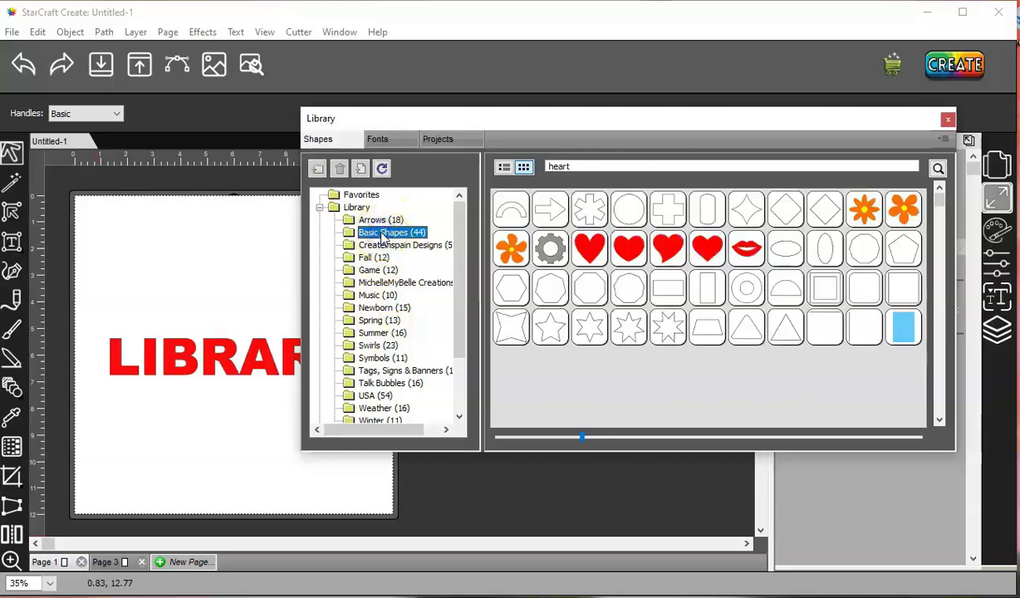
Step: Add two Heart 4 shapes from Basic Shapes to the page above LIBRARY
double_click(657, 252)
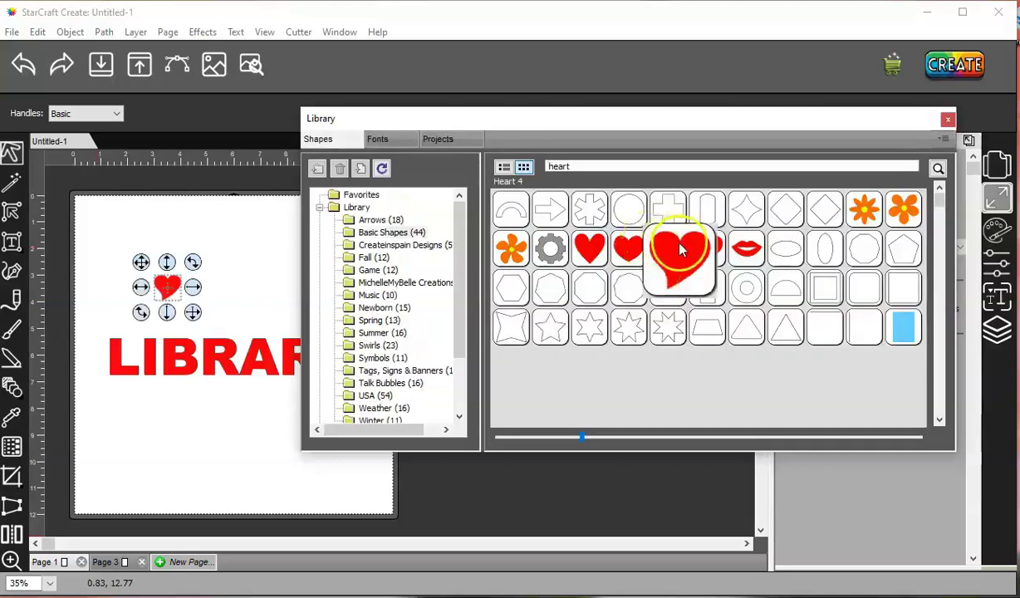
left_click(143, 222)
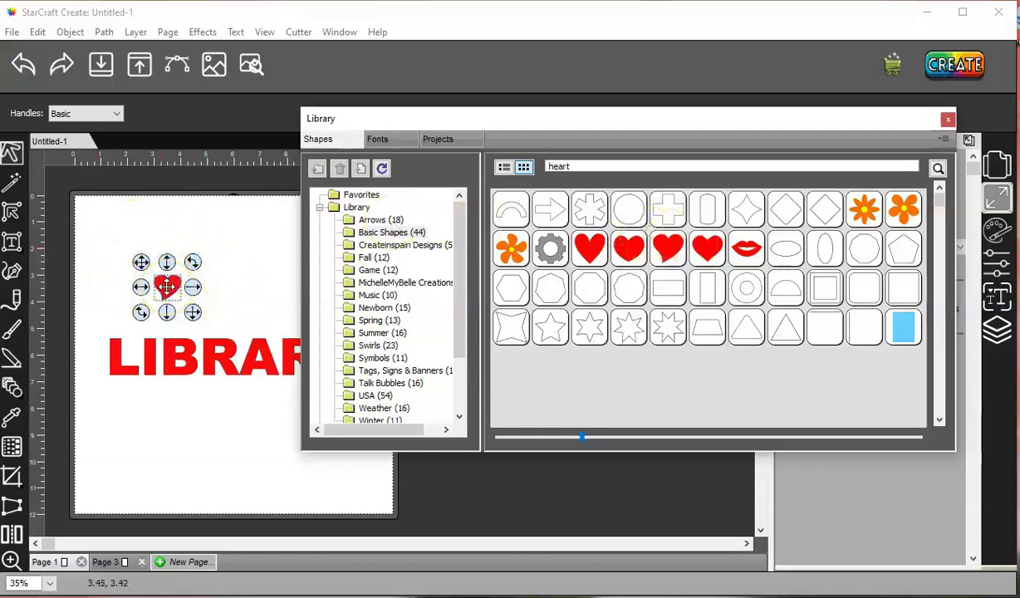
mouse_move(662, 254)
left_click_drag(664, 254, 238, 224)
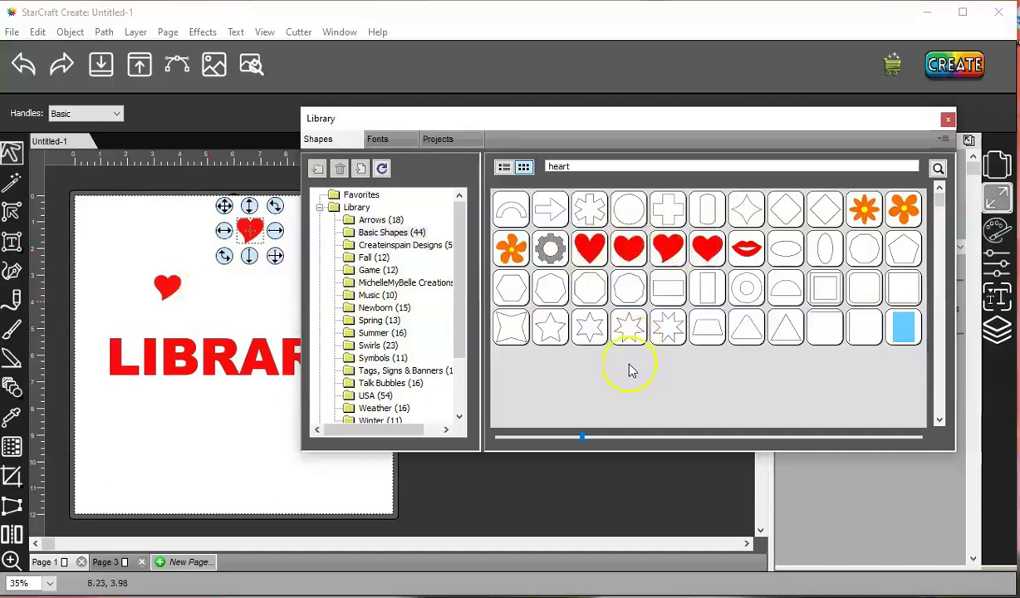
Step: Add another Heart 4 to the page, then look over the Flourishes-Frames shapes
double_click(662, 259)
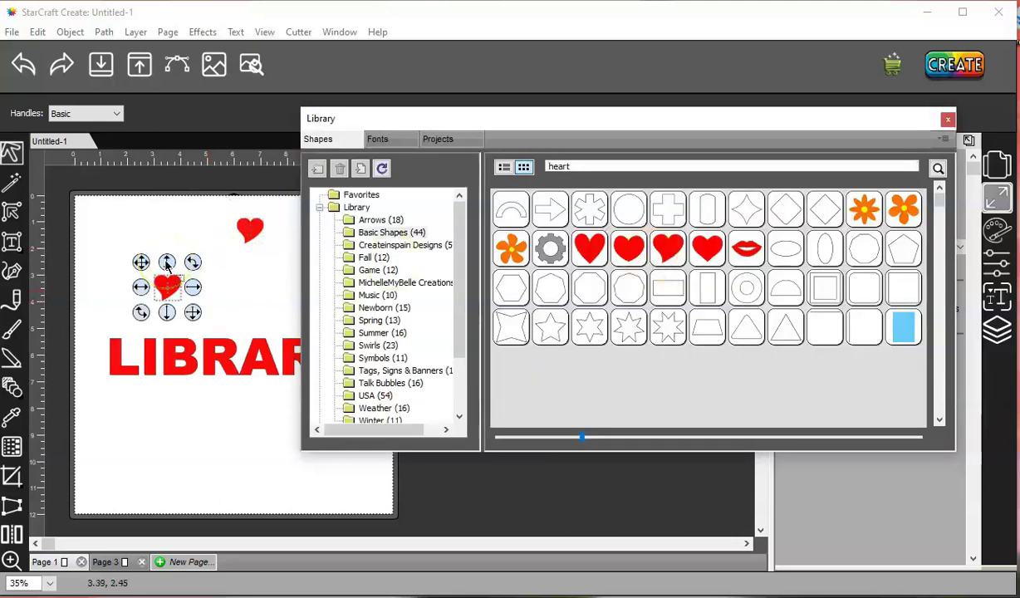
left_click(366, 196)
left_click(319, 207)
left_click(399, 233)
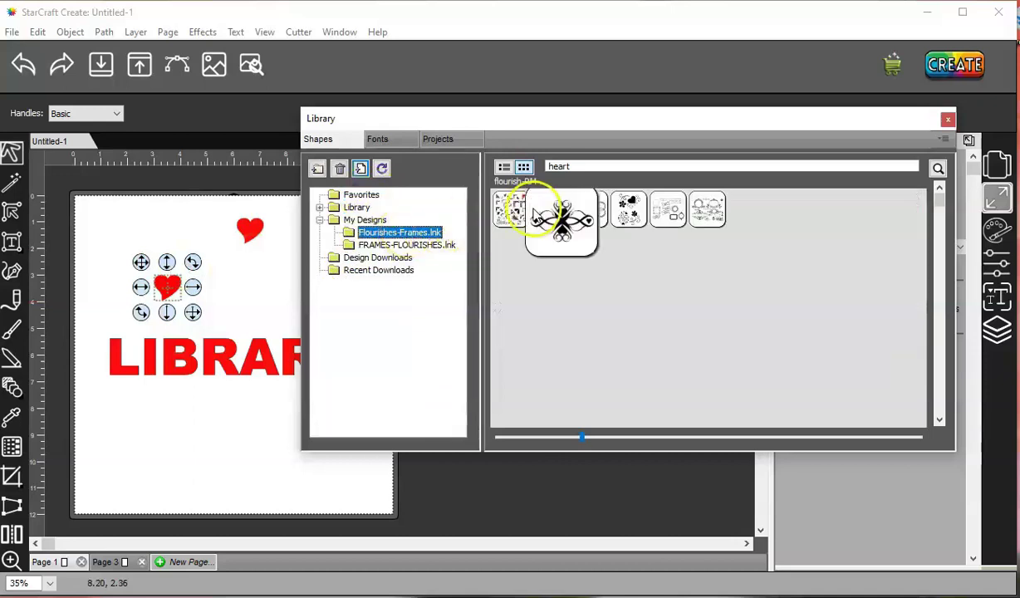
right_click(561, 218)
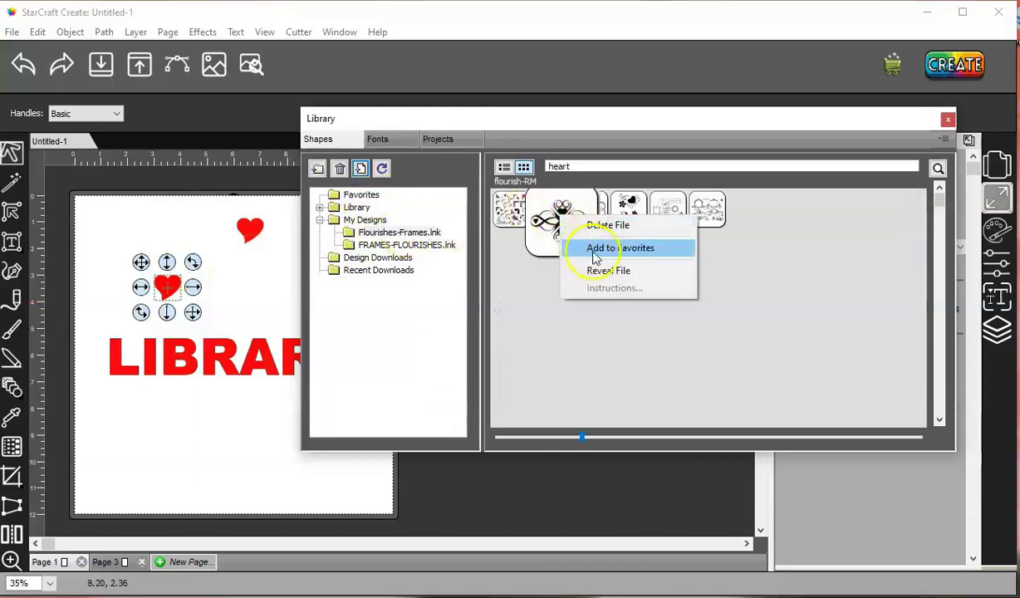
left_click(505, 315)
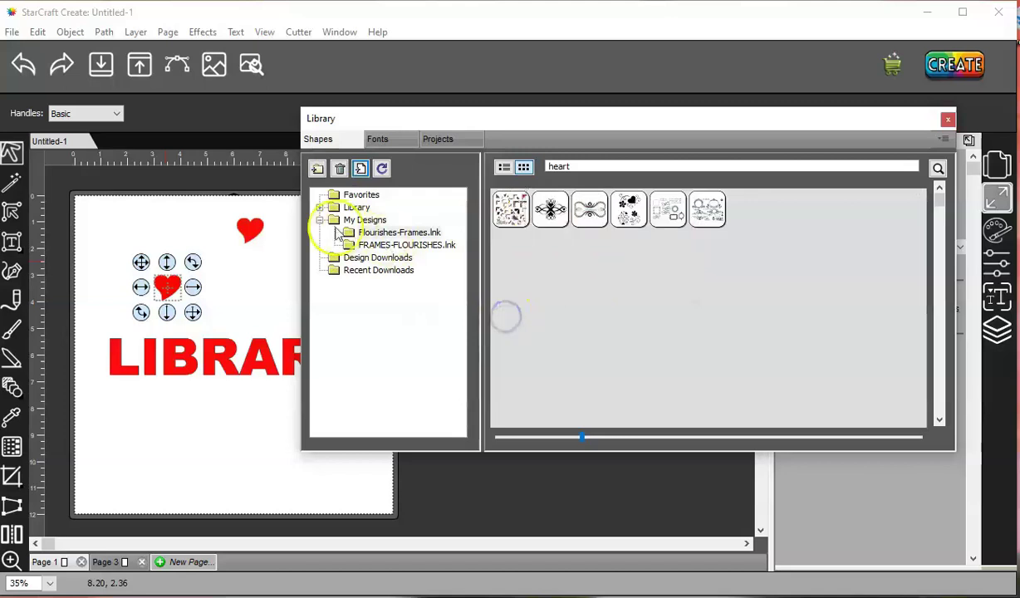
Step: Browse the MichelleMyBelle Creations and Createinspain Designs collections, checking Leaf 3's options
left_click(319, 206)
left_click(420, 270)
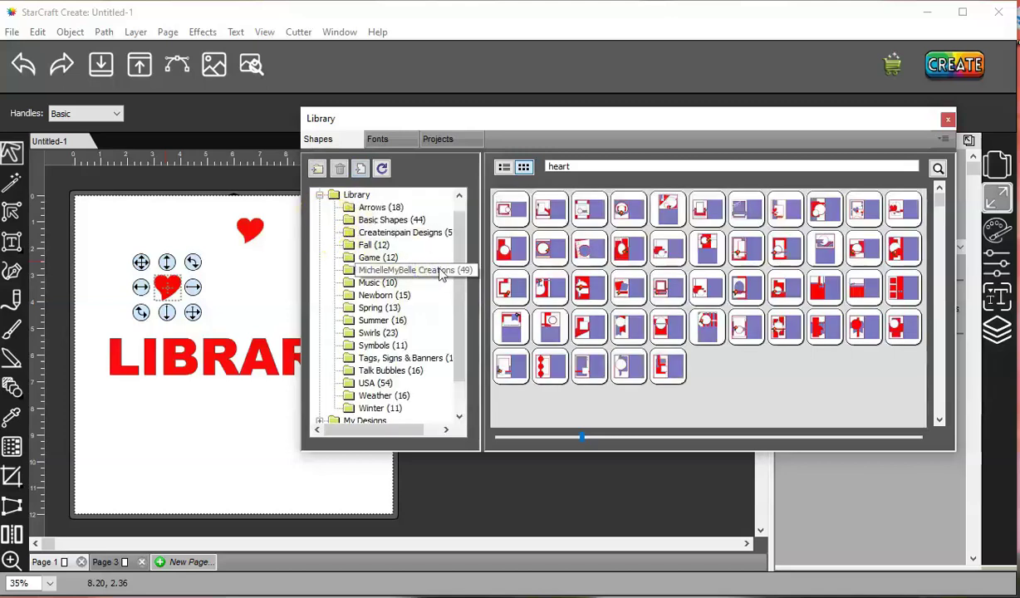
left_click(407, 232)
left_click(614, 218)
right_click(630, 212)
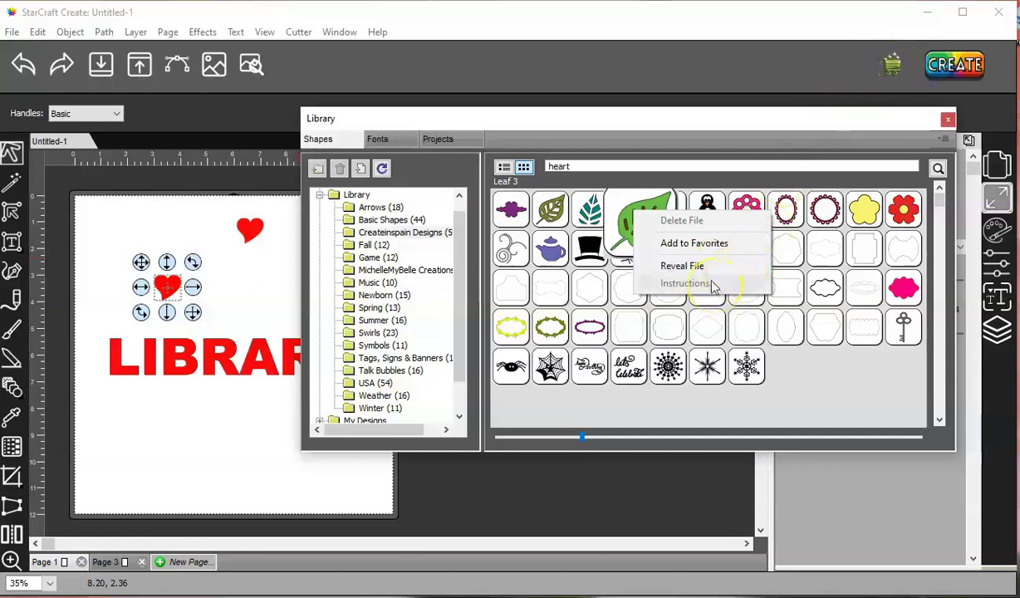
Step: Return to MichelleMyBelle Creations and scroll through its MojoMonday layout thumbnails
left_click(438, 272)
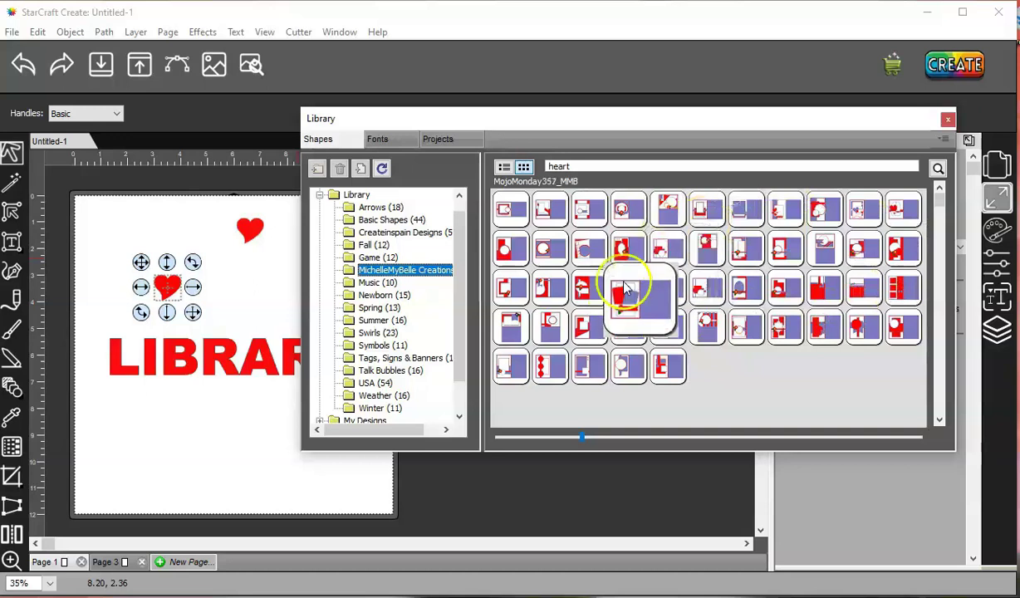
left_click(390, 269)
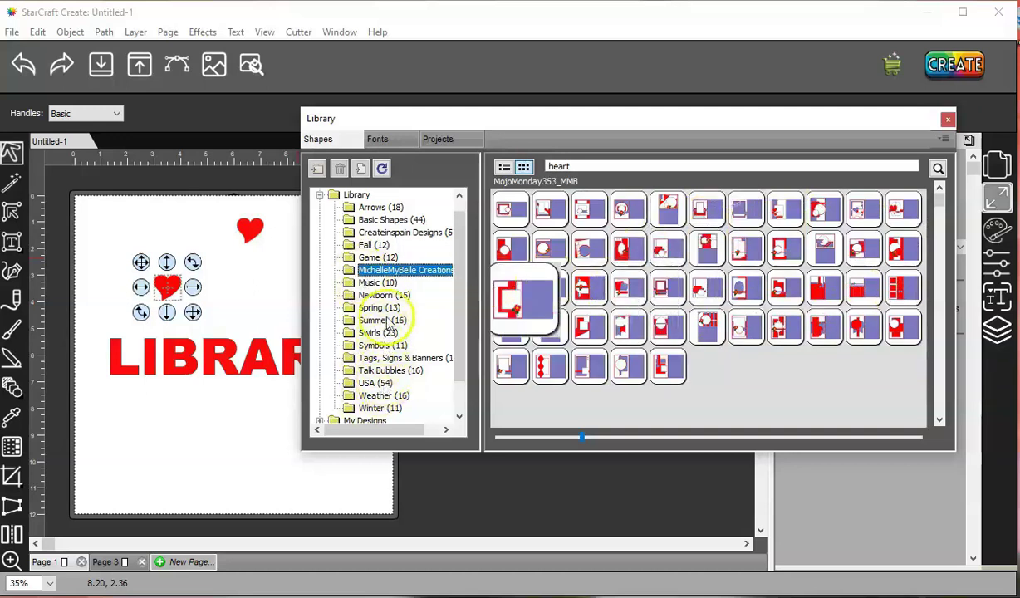
scroll(370, 387, "down", 1)
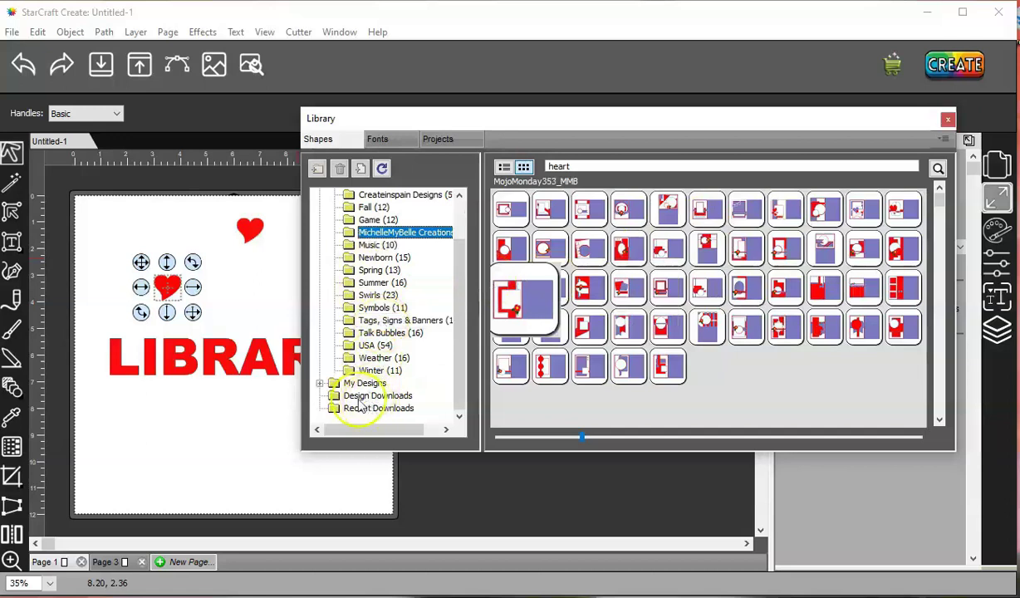
scroll(390, 390, "up", 2)
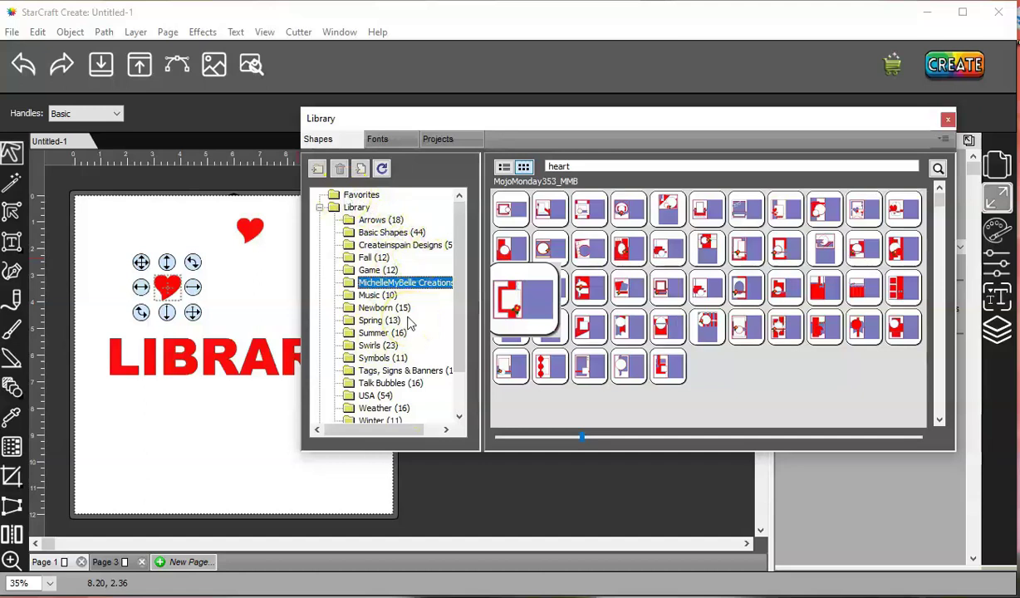
Step: Add the Heart 3 shape from Basic Shapes to Favorites
left_click(359, 195)
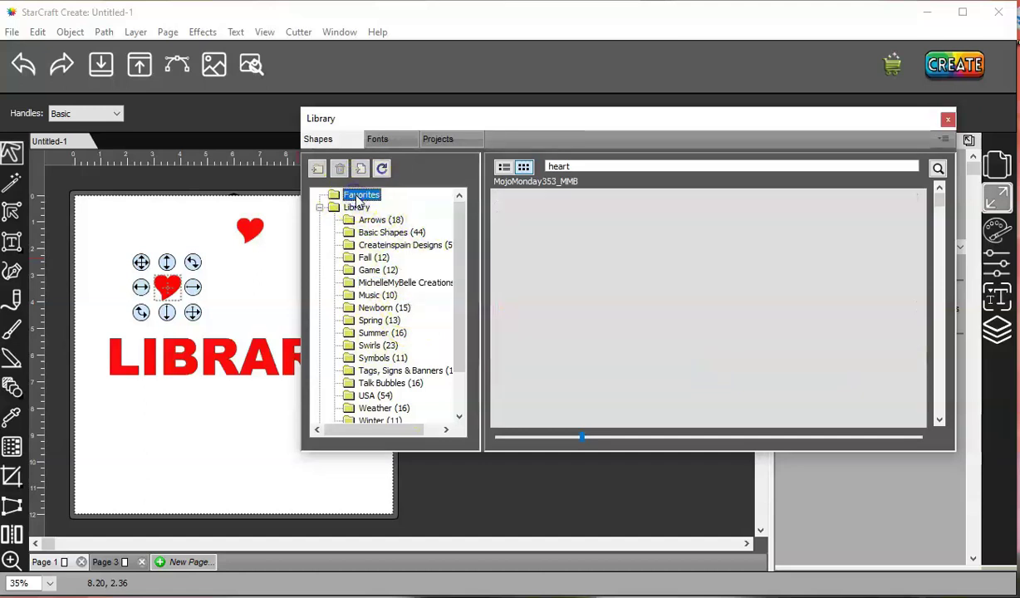
left_click(380, 231)
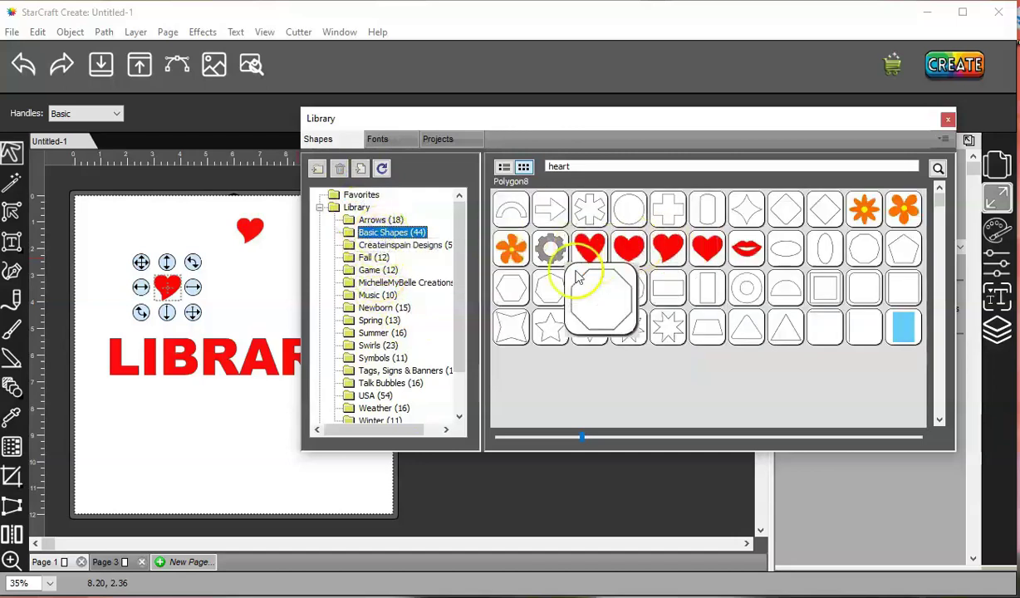
right_click(648, 249)
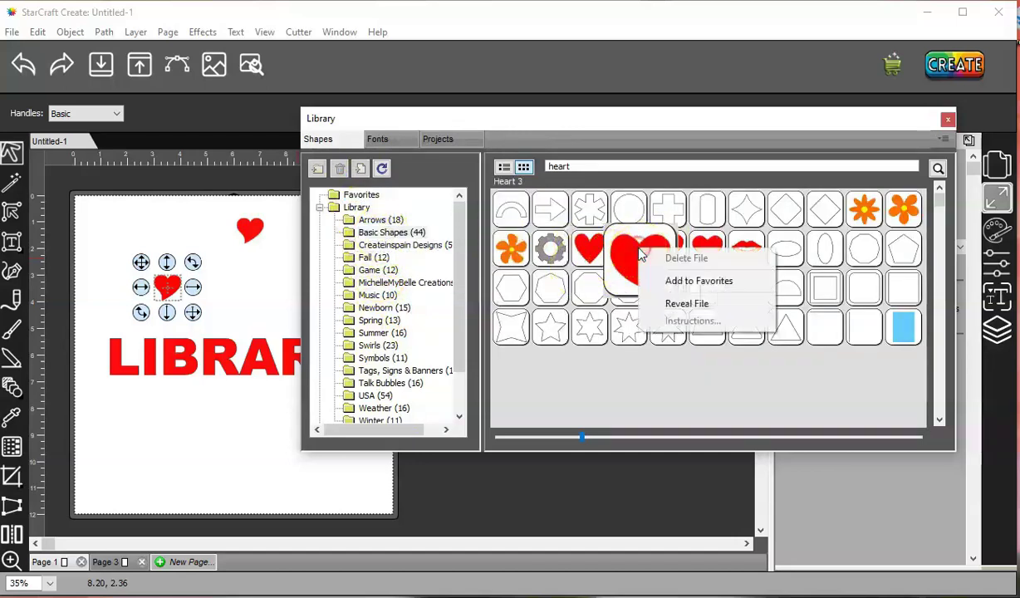
left_click(664, 283)
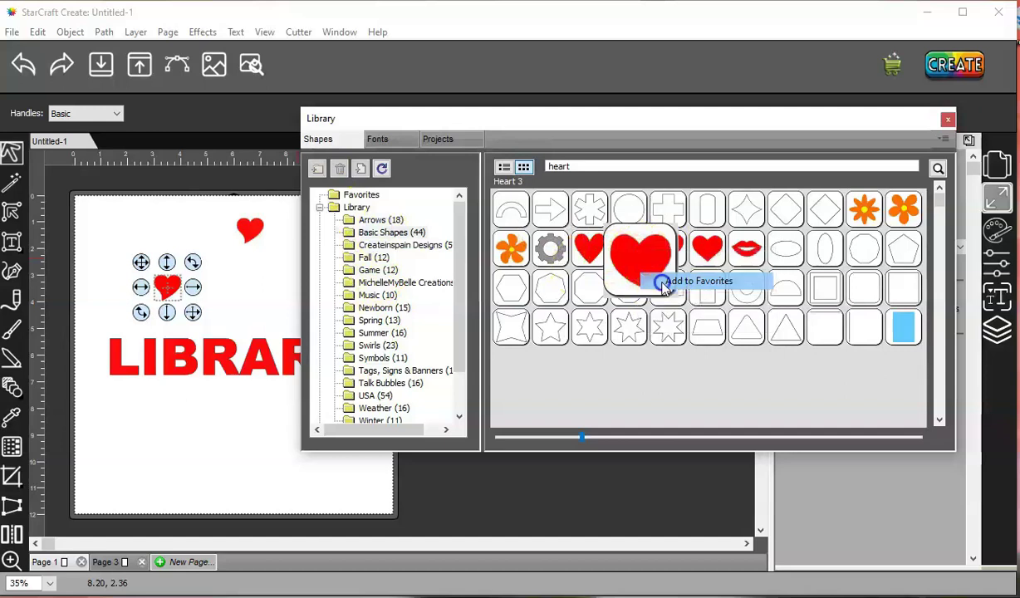
Step: Remove the heart from Favorites, leaving the folder empty
left_click(387, 196)
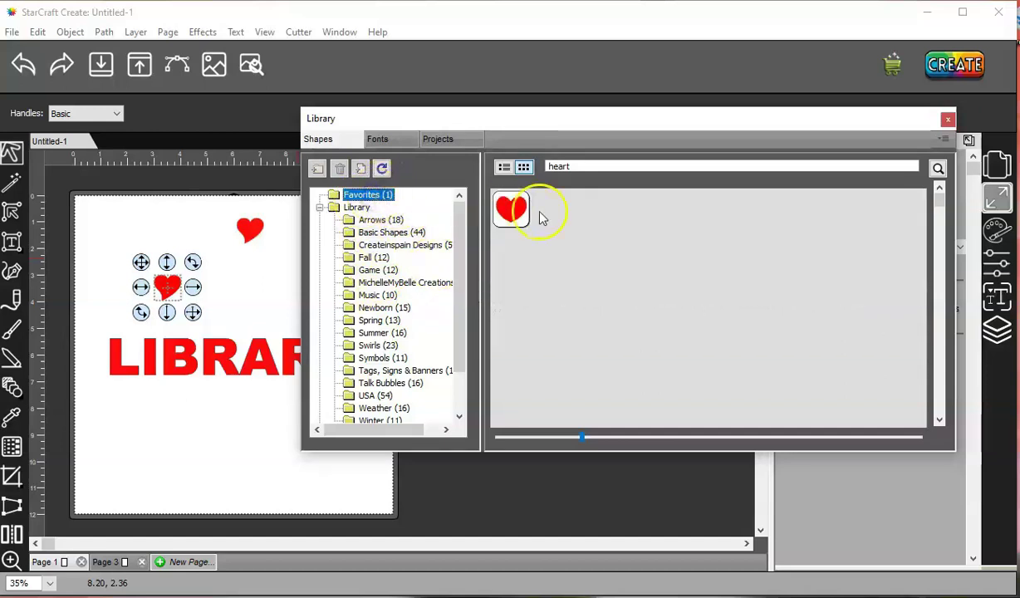
right_click(513, 213)
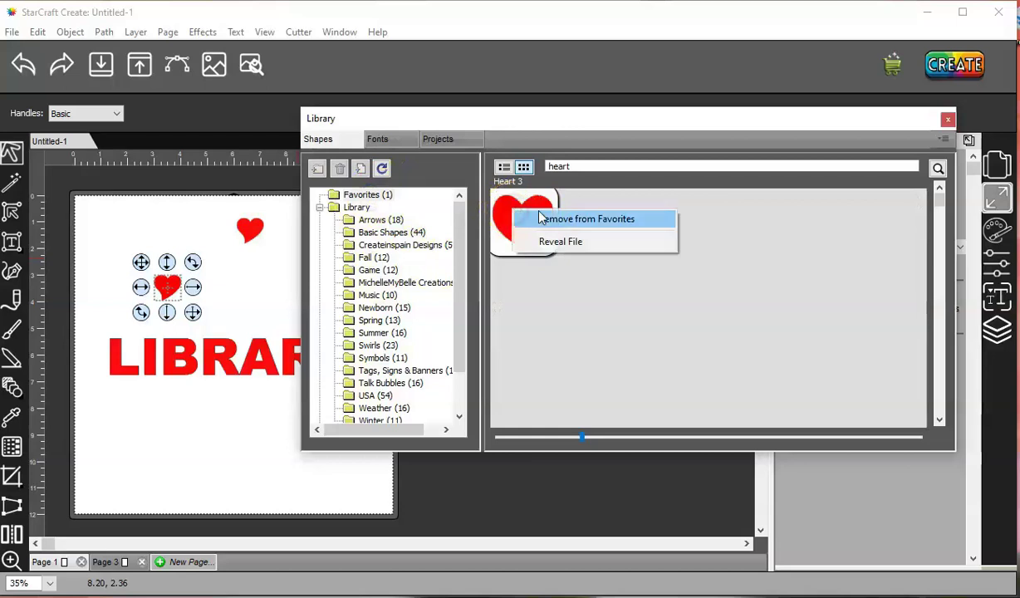
left_click(579, 223)
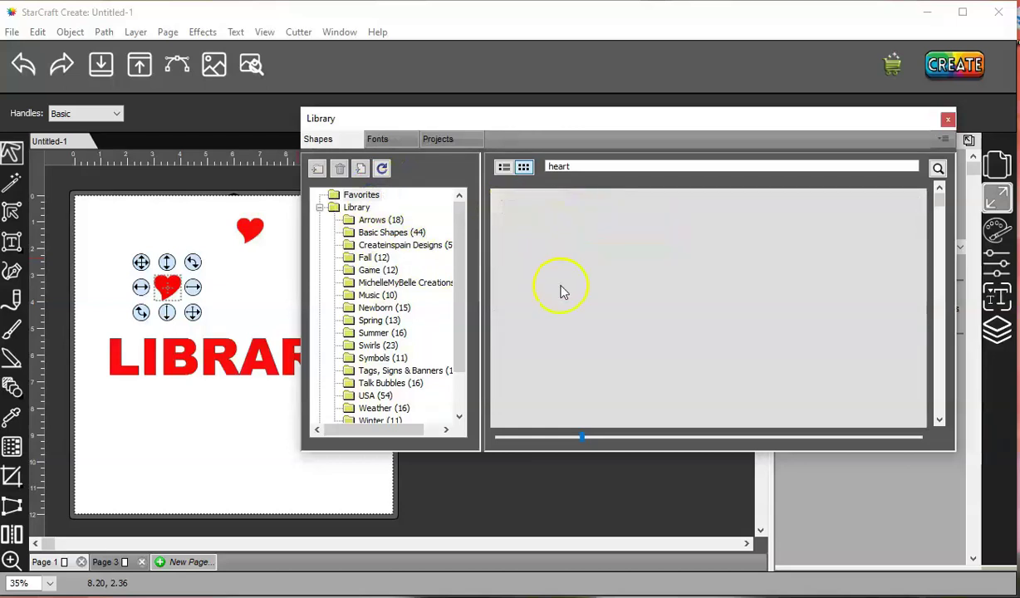
Step: Show the Game folder's shapes and delete 'heart' from the Library search box
scroll(397, 365, "down", 2)
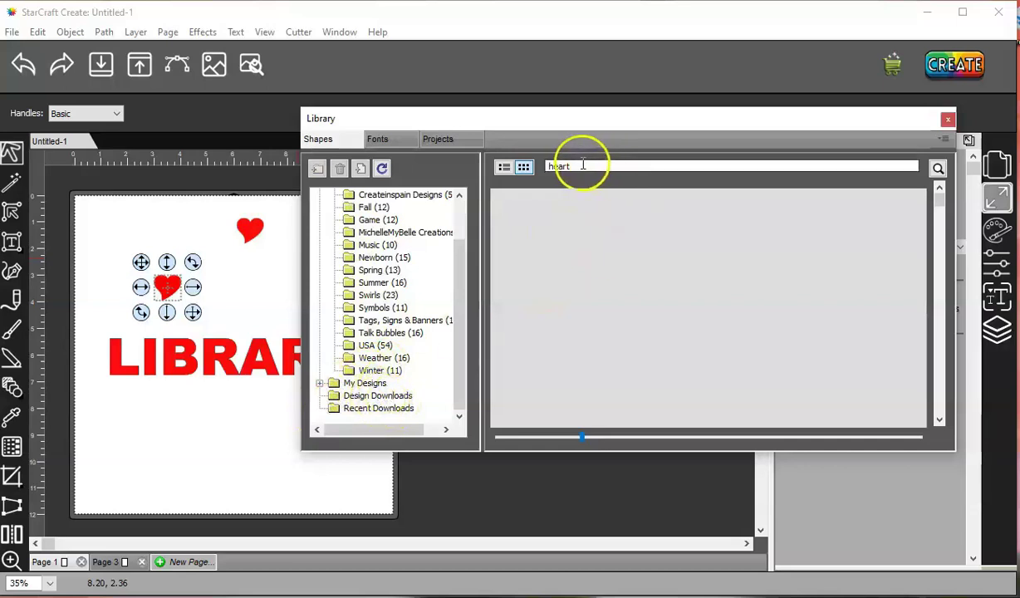
left_click_drag(579, 163, 534, 163)
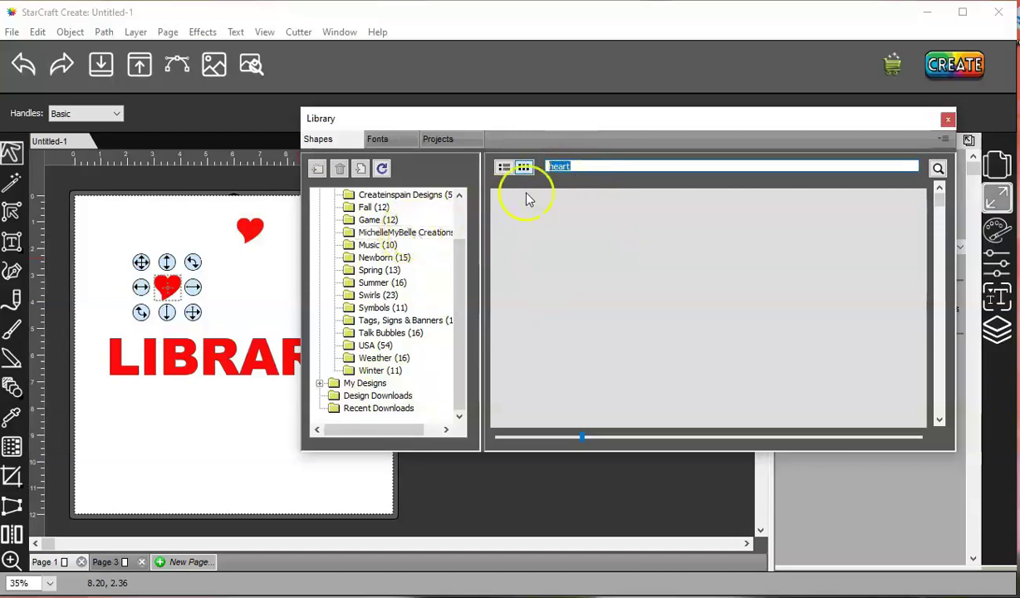
left_click(376, 221)
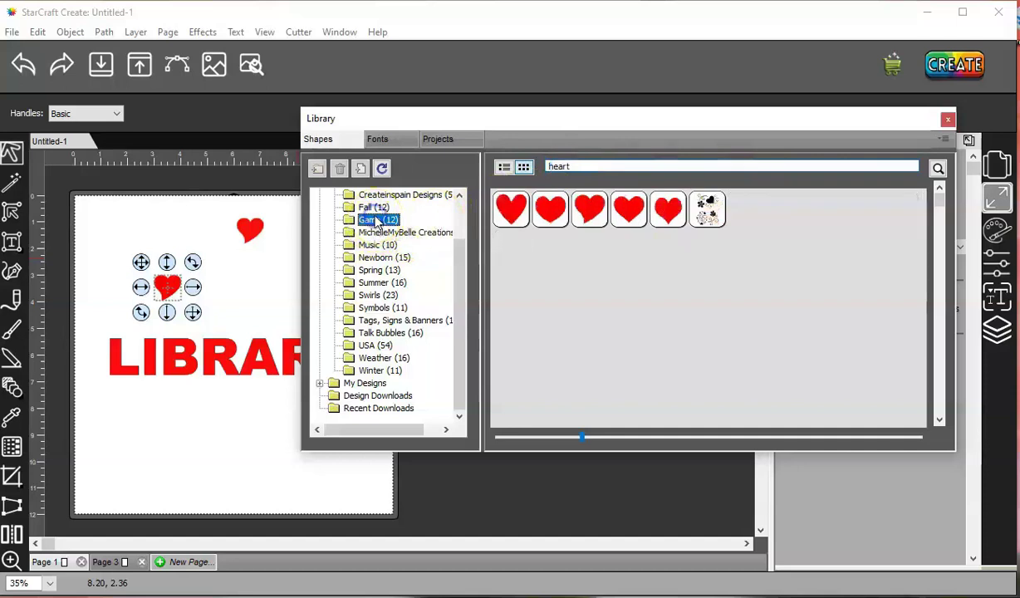
left_click(505, 166)
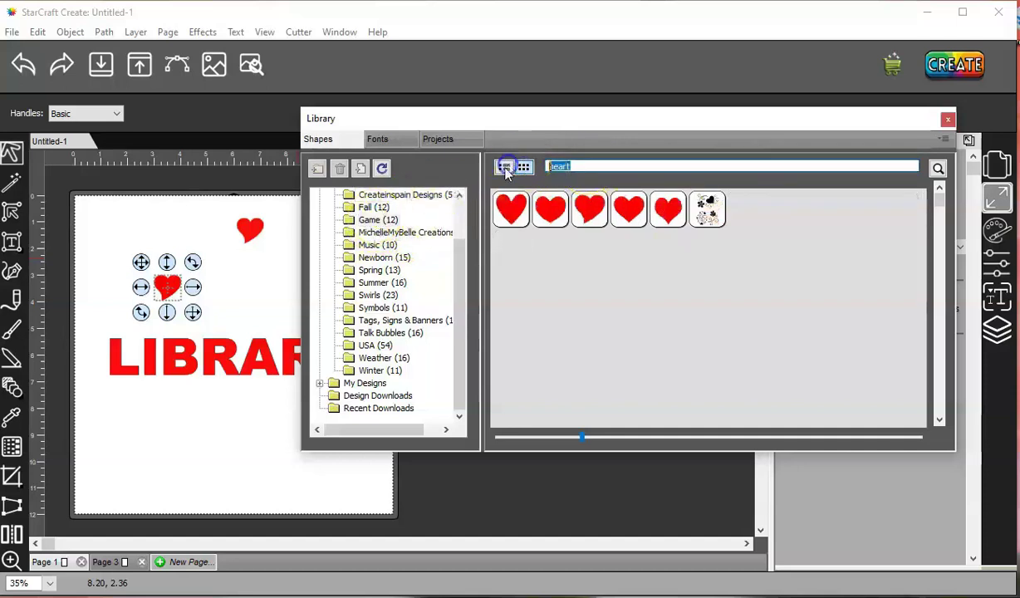
key("BackSpace")
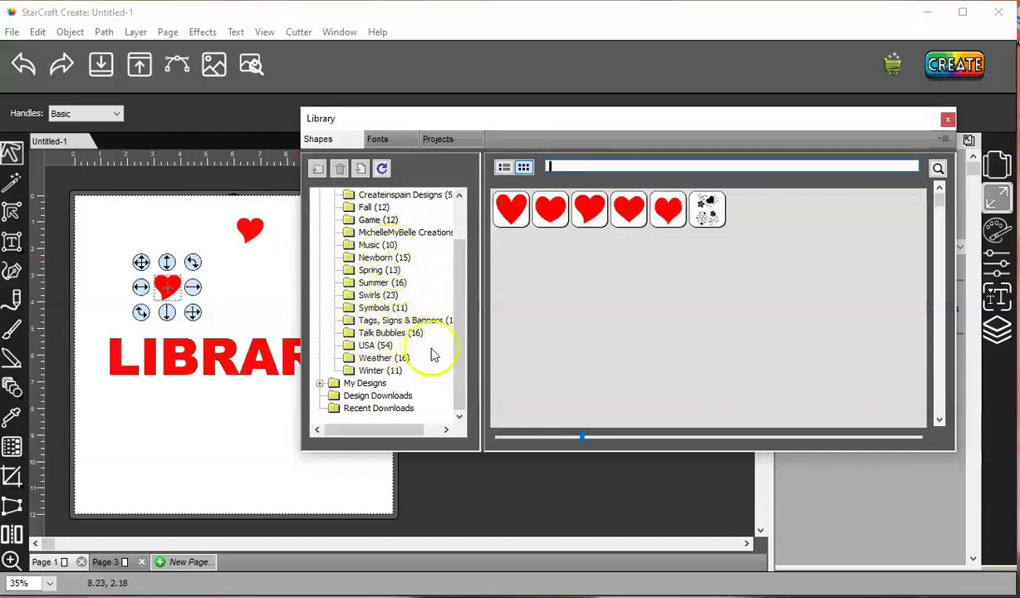
left_click_drag(455, 319, 456, 199)
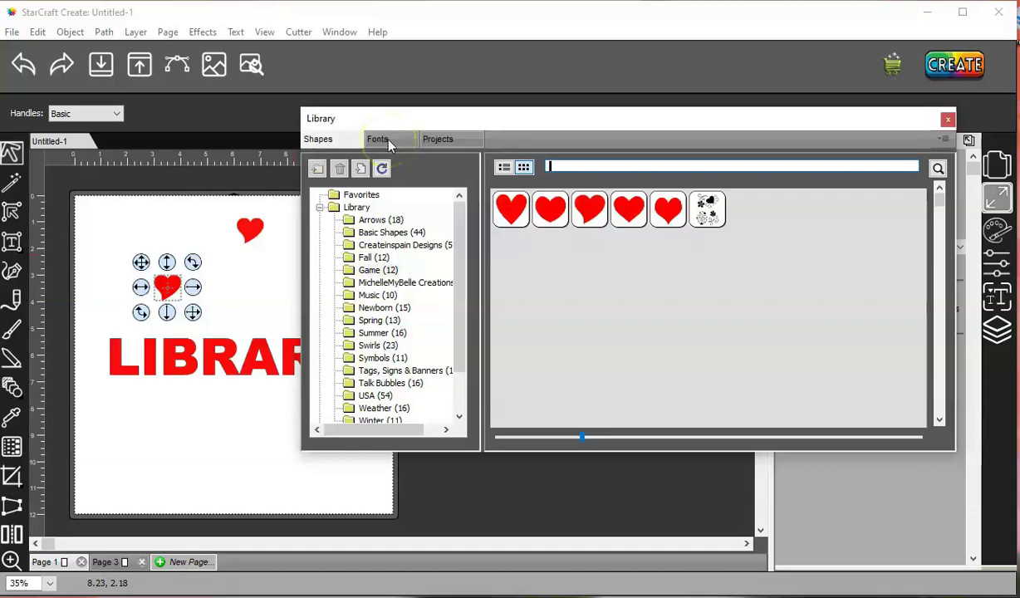
Step: Switch the Library to Fonts and enlarge the A little sunshine glyph previews
left_click(388, 143)
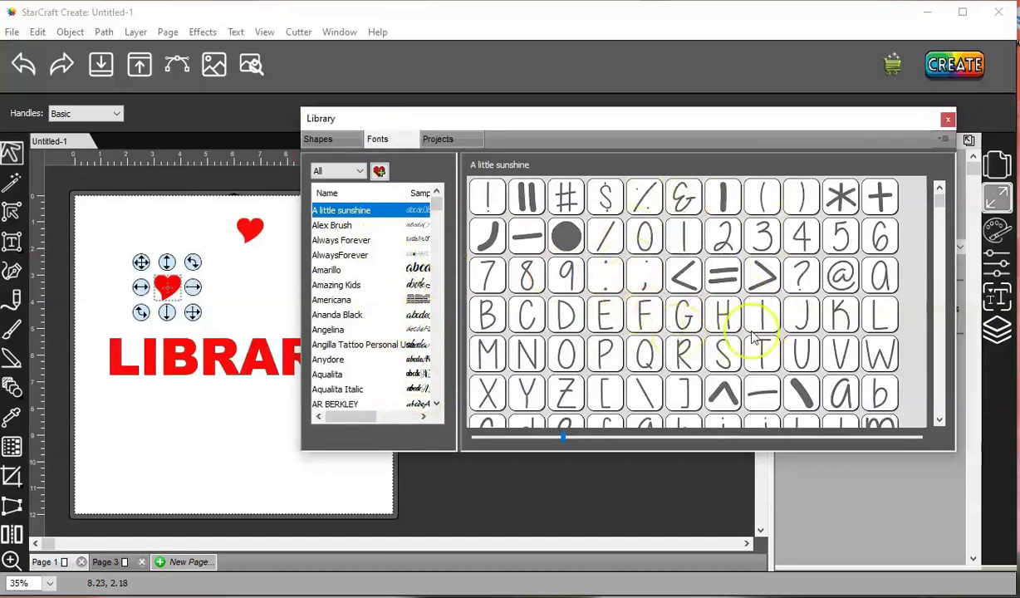
left_click_drag(941, 204, 943, 417)
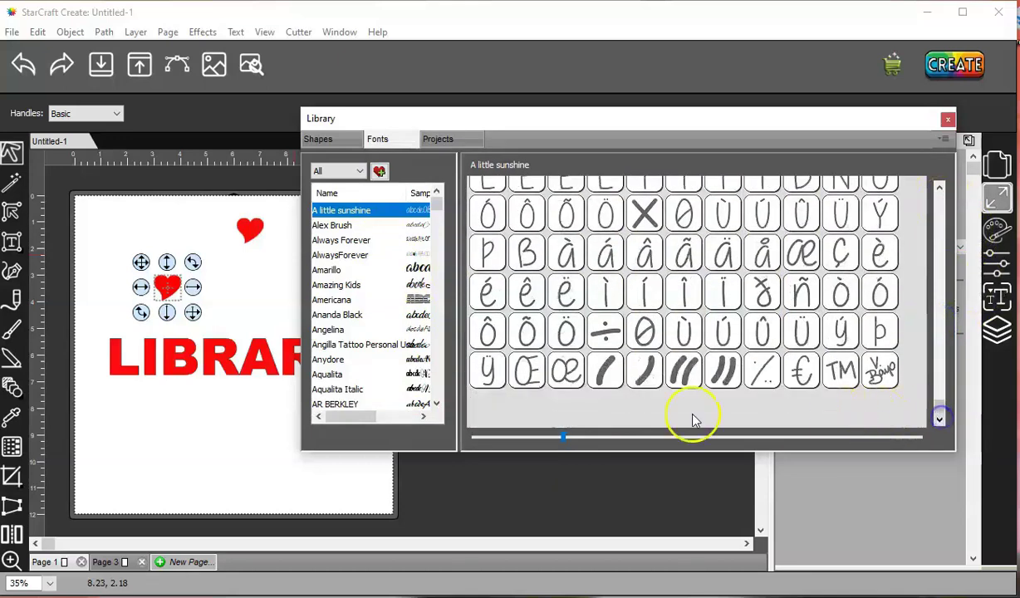
left_click_drag(568, 441, 652, 440)
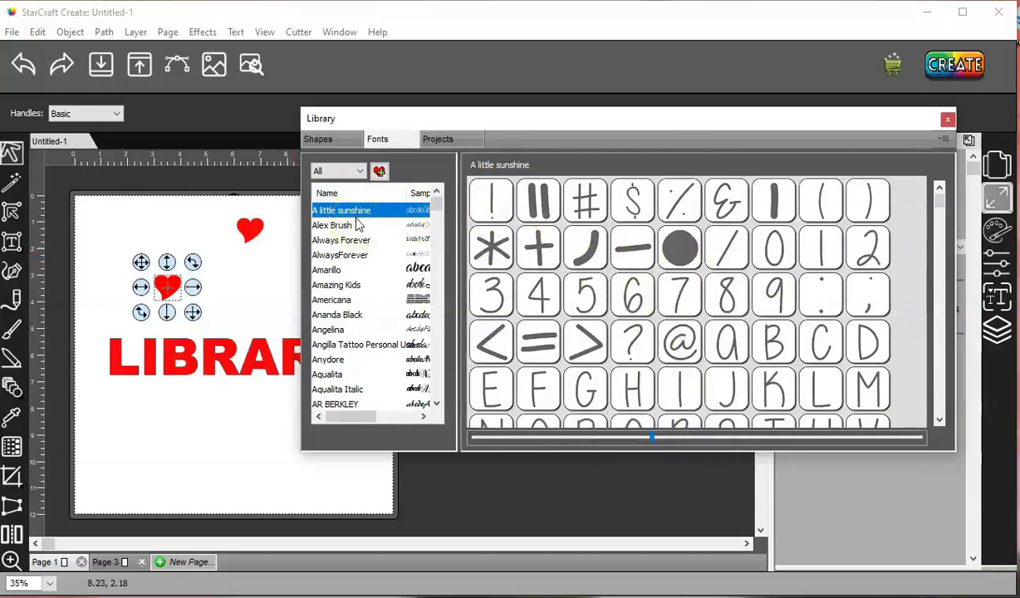
Step: Jump the font list to Ice kingdom, then to the H fonts
left_click(372, 215)
key("i")
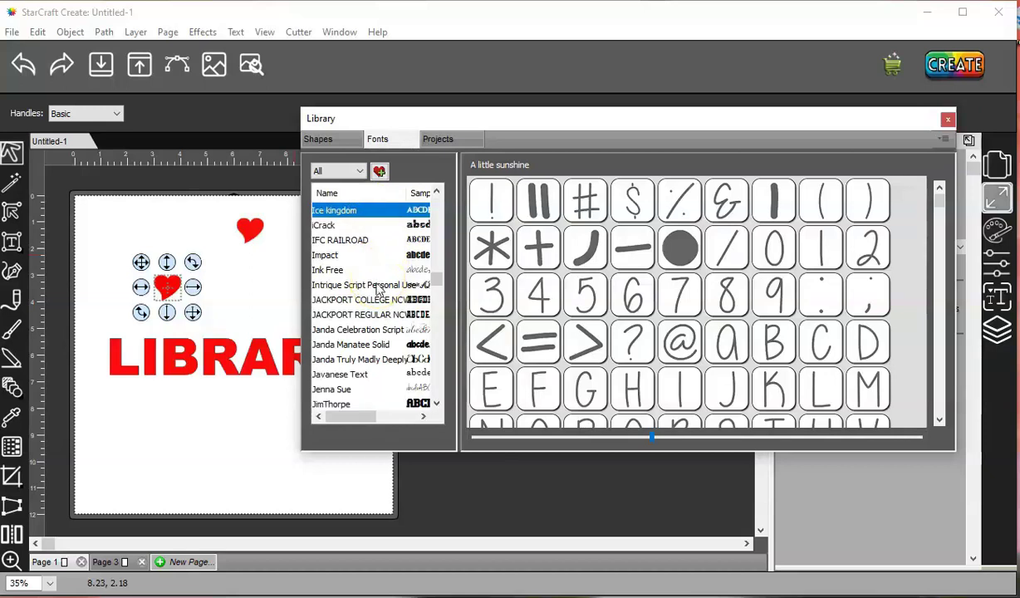
left_click(335, 213)
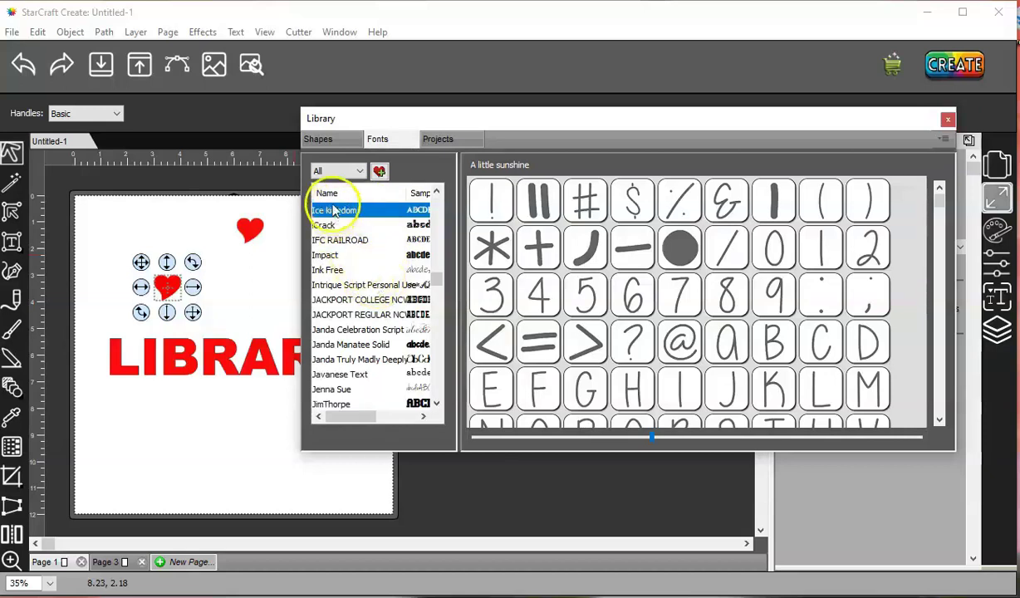
key("h")
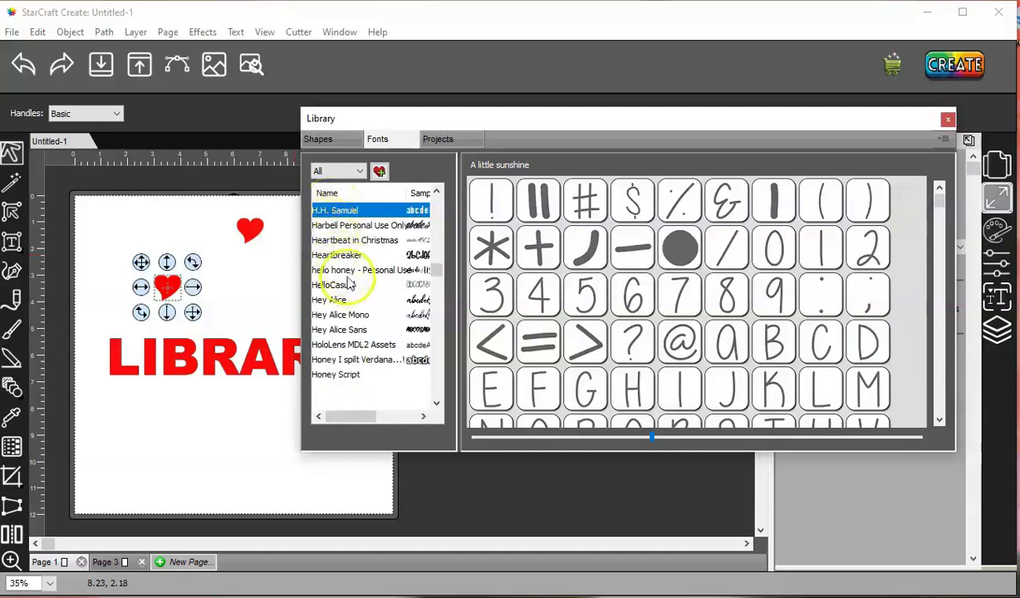
Step: Preview the hello honey - Personal glyphs and enlarge the n glyph
left_click(340, 270)
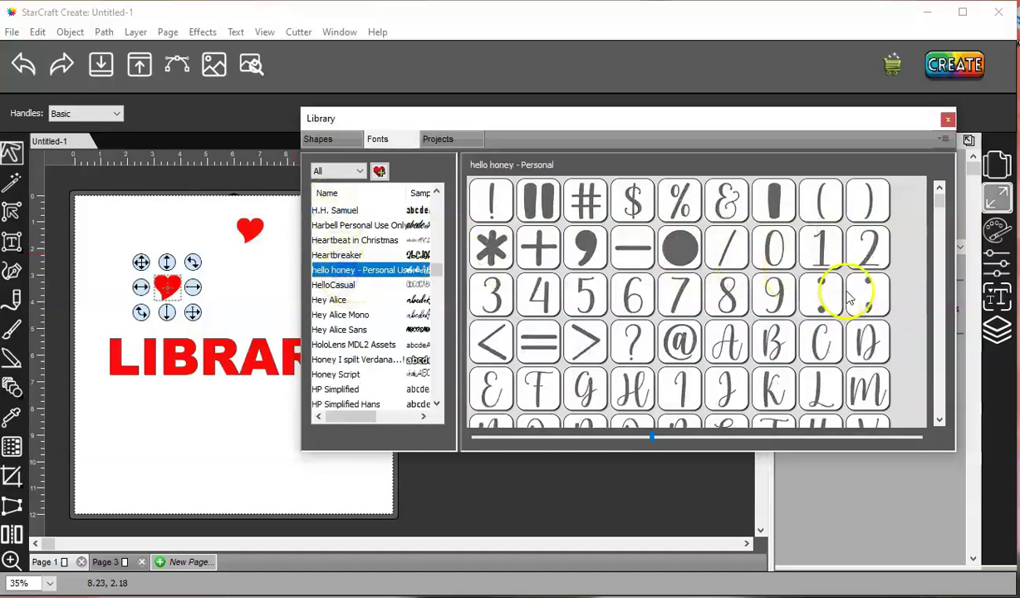
scroll(842, 292, "down", 2)
scroll(856, 316, "down", 3)
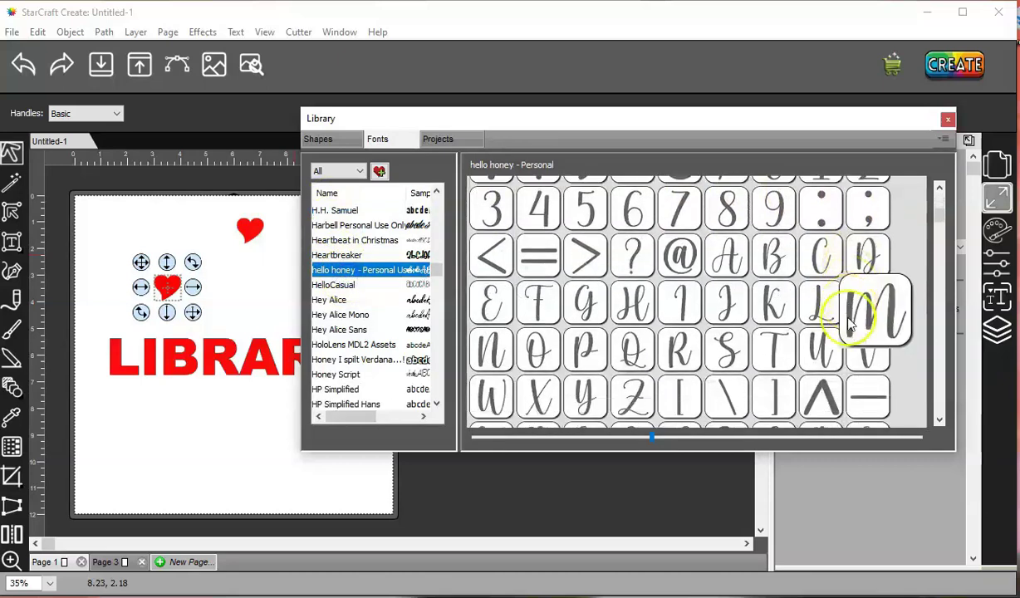
scroll(840, 327, "down", 10)
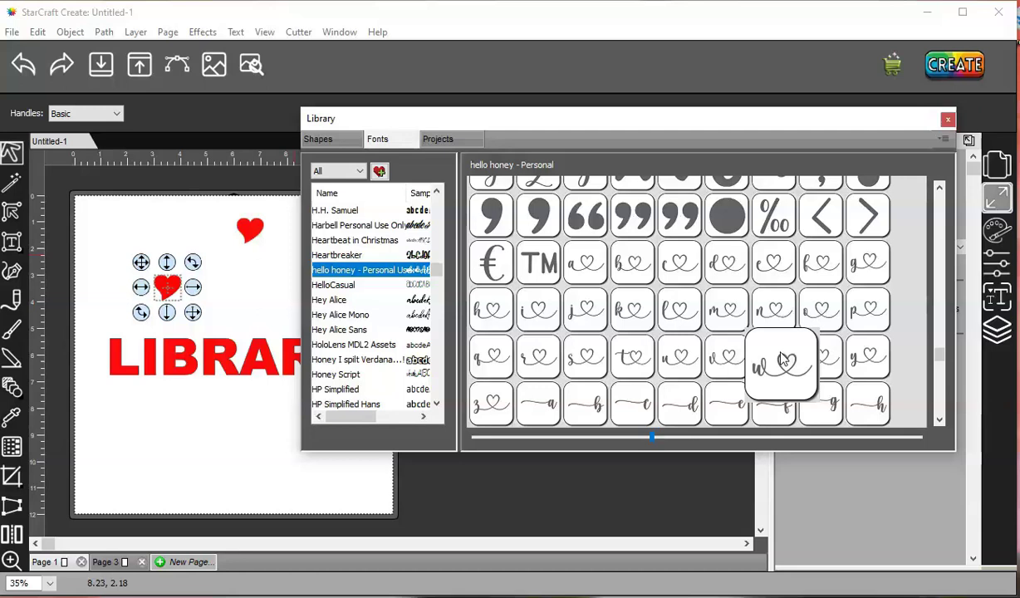
left_click(774, 324)
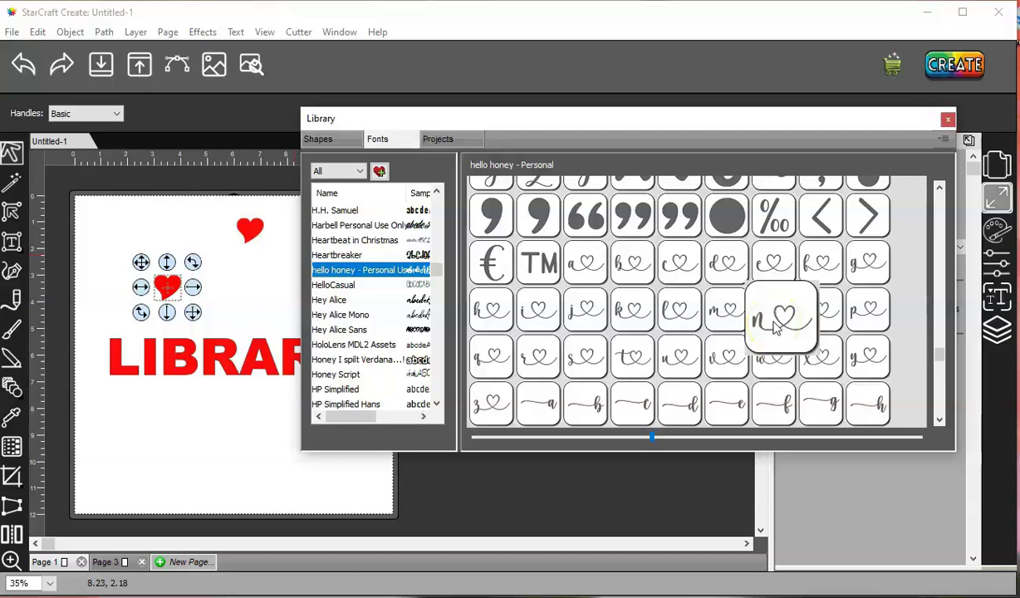
Step: Scroll the hello honey glyph grid to the bottom ligatures like Th, ff and oo
left_click(377, 274)
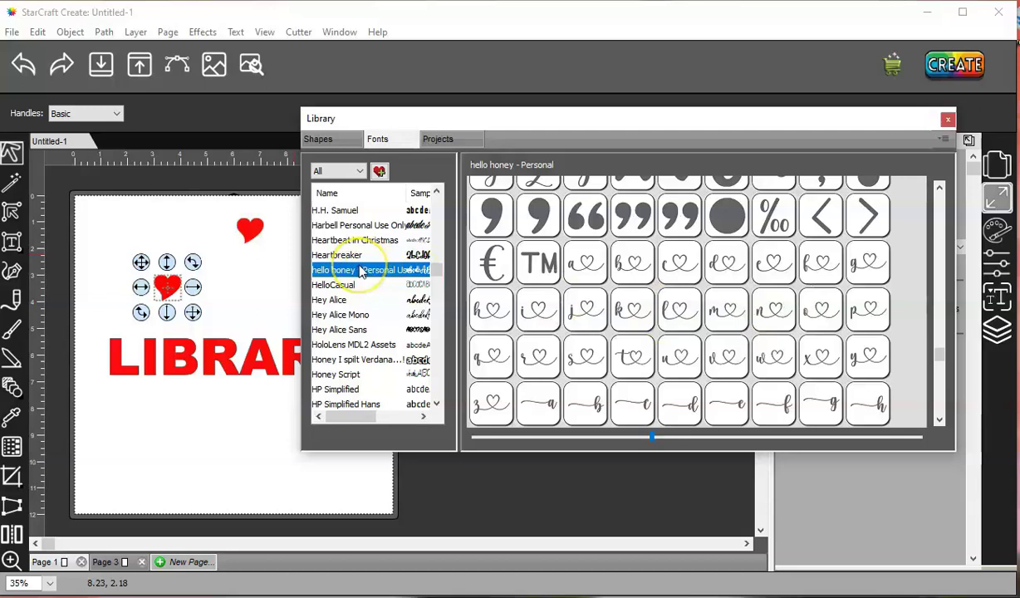
scroll(719, 328, "down", 2)
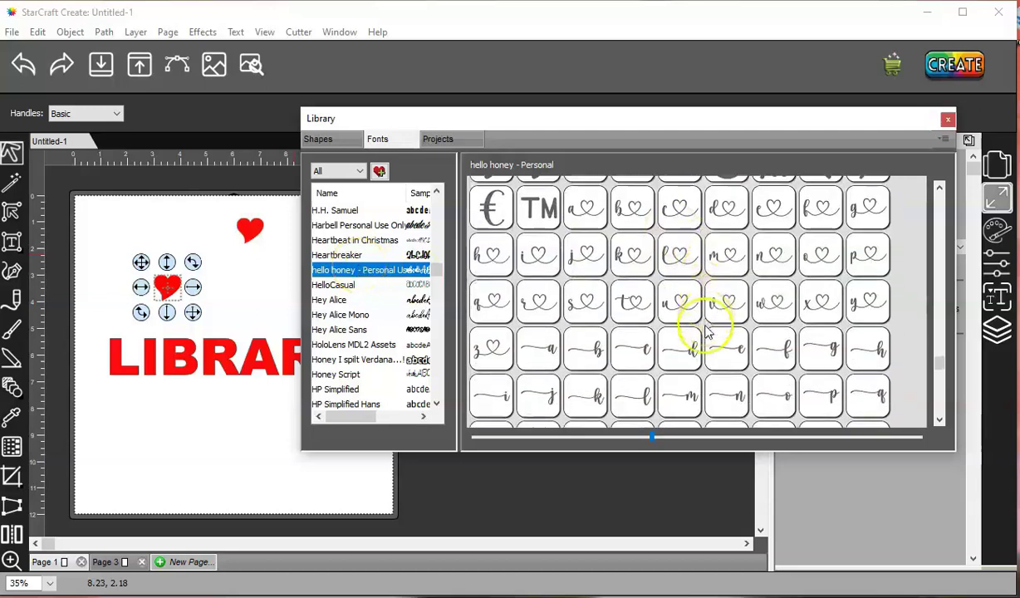
scroll(705, 330, "down", 2)
mouse_move(680, 319)
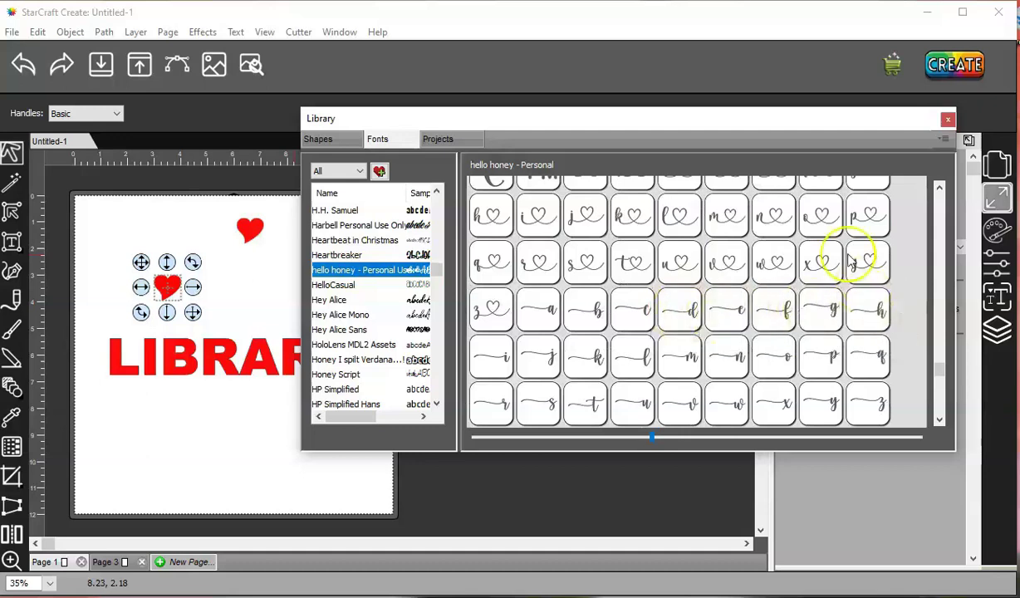
mouse_move(748, 226)
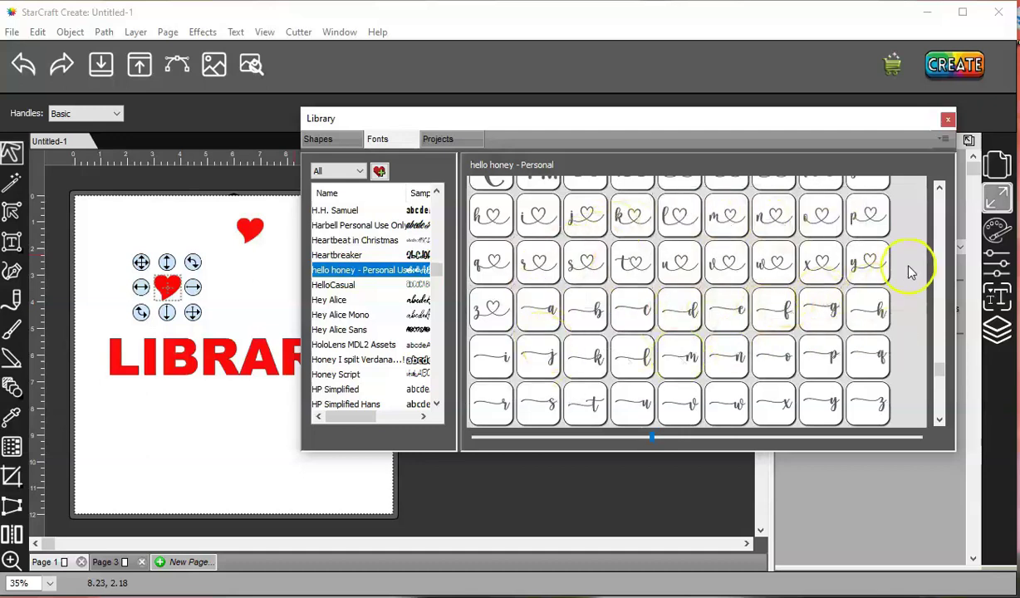
left_click_drag(941, 372, 938, 188)
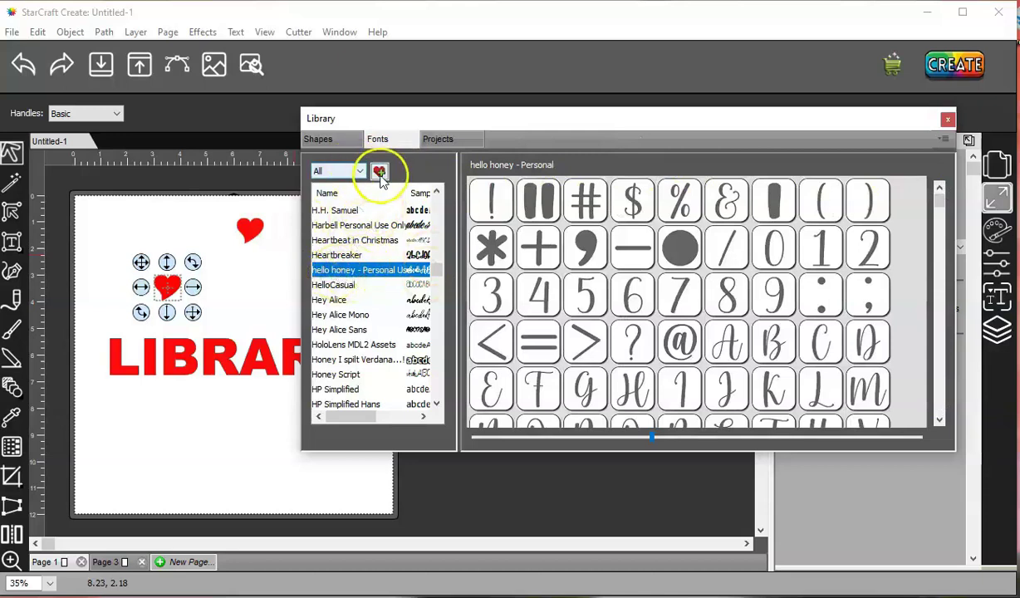
Step: Filter the Fonts list to show only Favorites
left_click(353, 172)
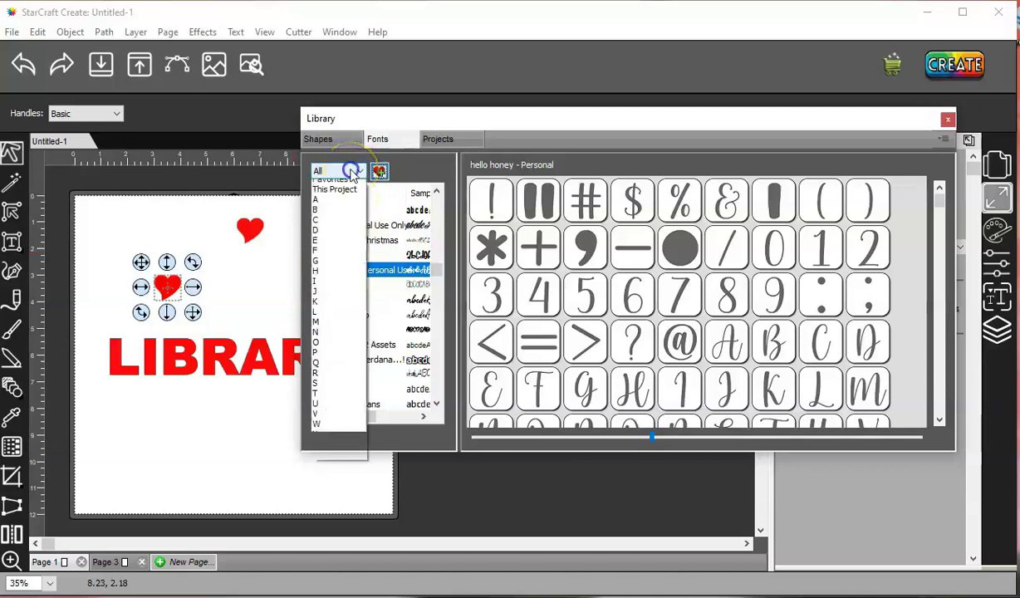
left_click(332, 196)
left_click(332, 270)
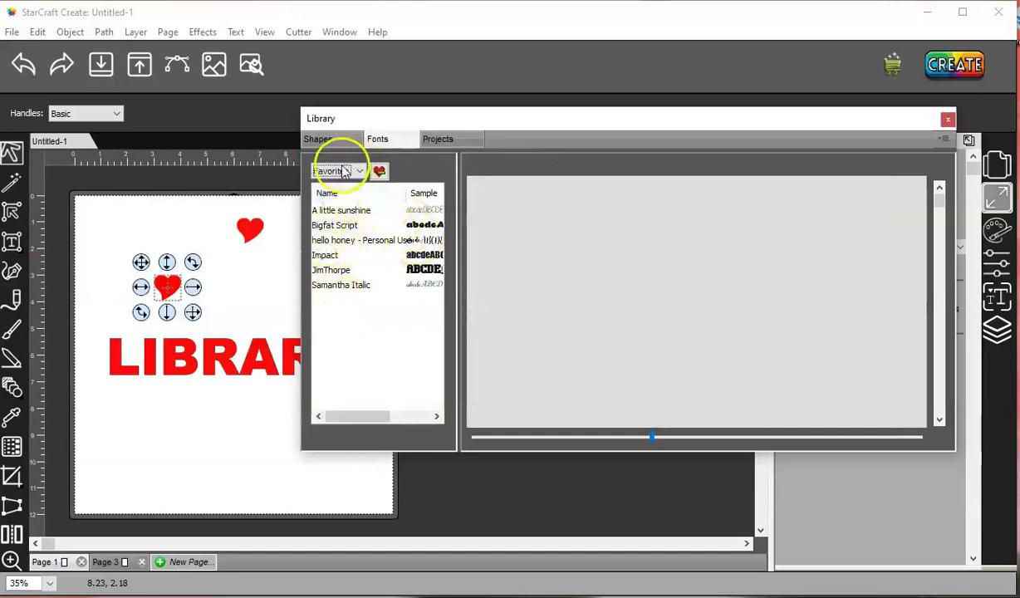
Step: Set the font filter back to All and scroll down to the B fonts
left_click(336, 170)
left_click(336, 186)
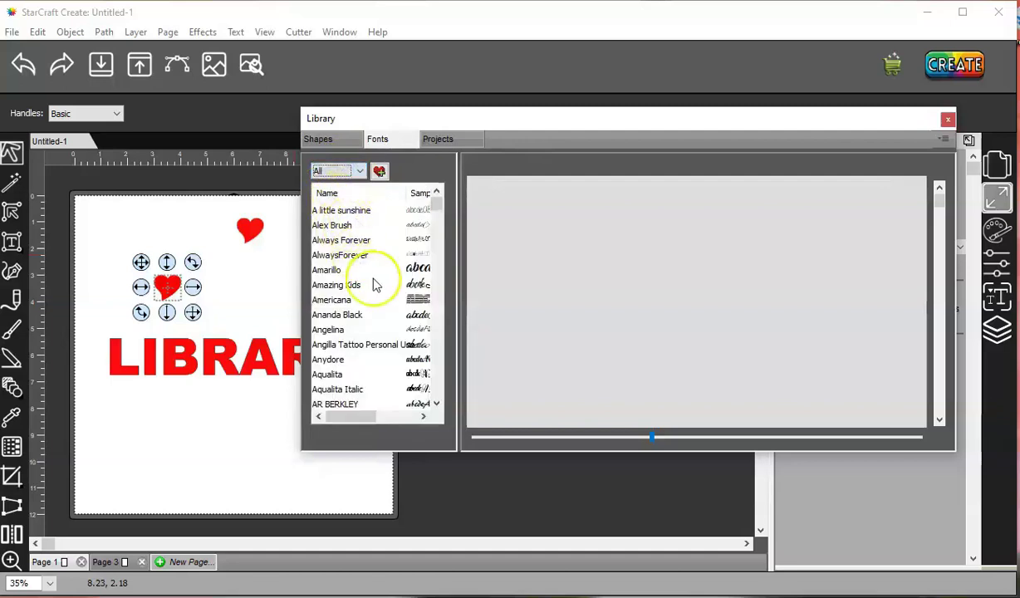
scroll(382, 282, "down", 8)
scroll(330, 242, "down", 3)
Step: Select Bambi Bold and scroll its glyphs from numerals 0–9 through A–Z and lowercase
left_click(333, 226)
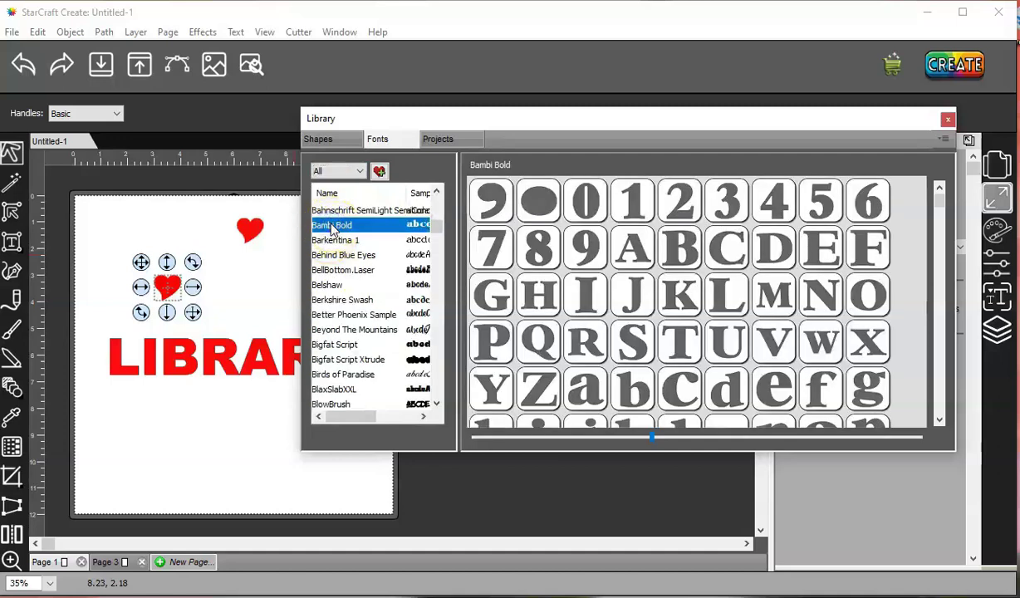
scroll(847, 346, "down", 2)
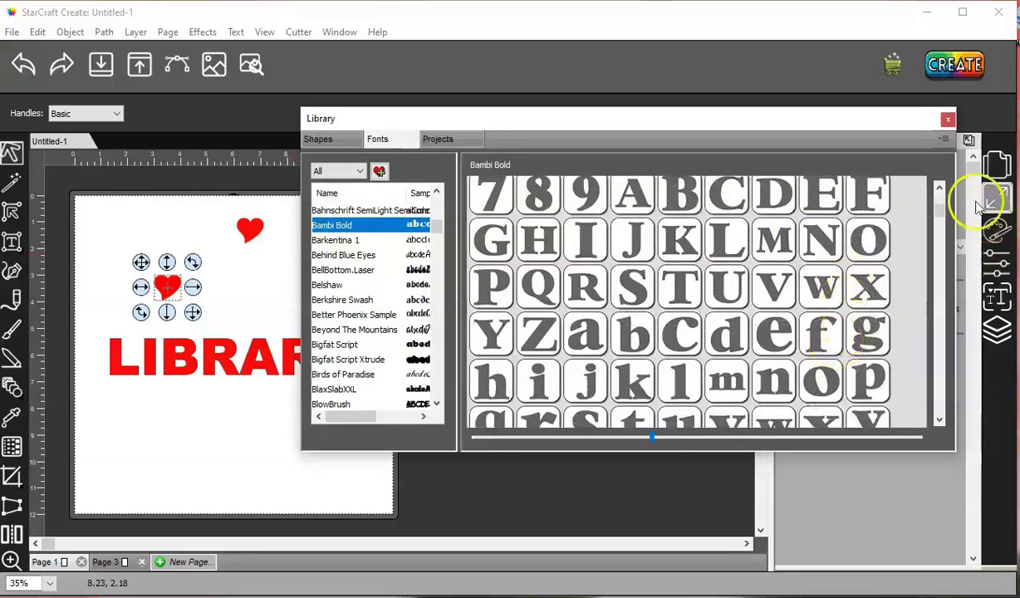
mouse_move(937, 214)
left_mouse_down()
mouse_move(943, 291)
mouse_move(937, 193)
left_mouse_up()
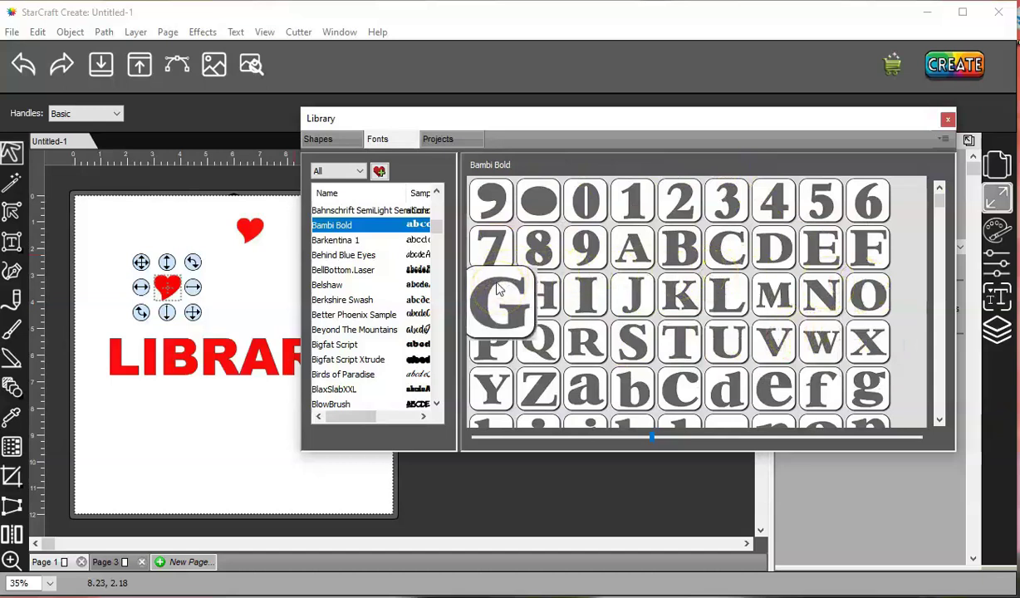
Step: Filter fonts by This Project, then by Favorites, and preview Samantha Italic
left_click(343, 171)
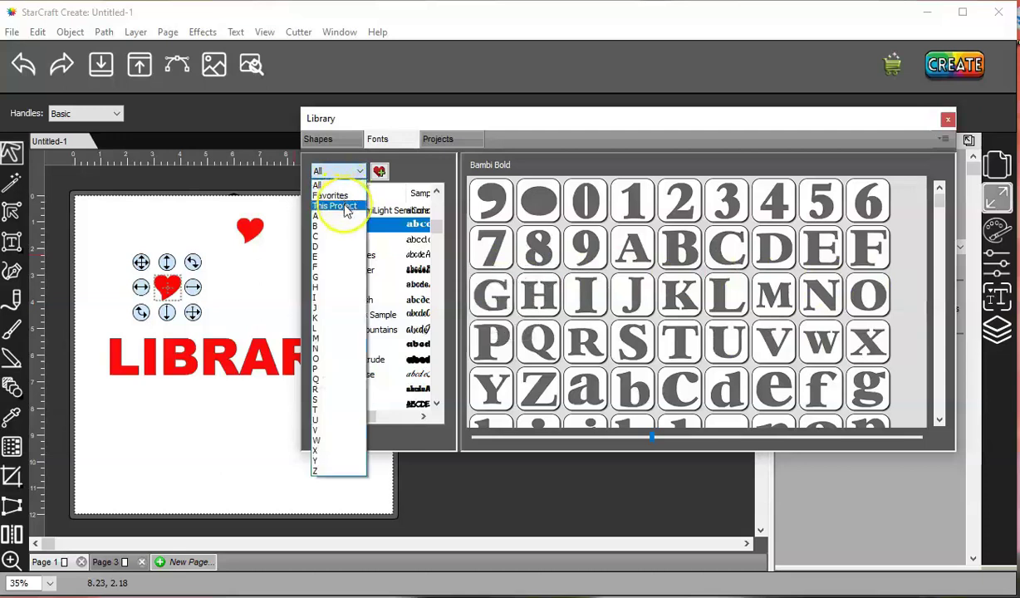
left_click(345, 207)
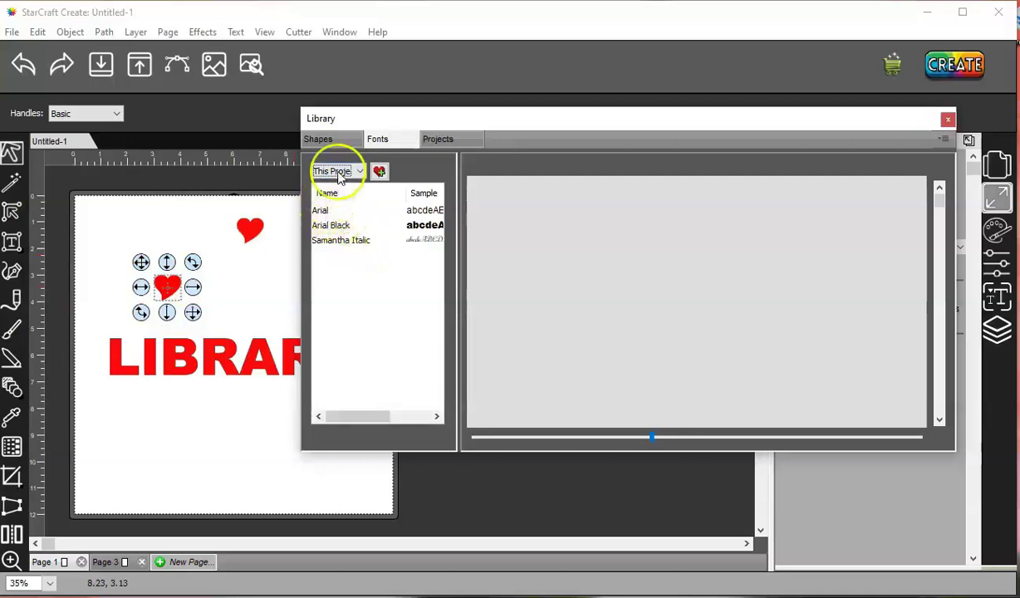
left_click(337, 172)
left_click(332, 195)
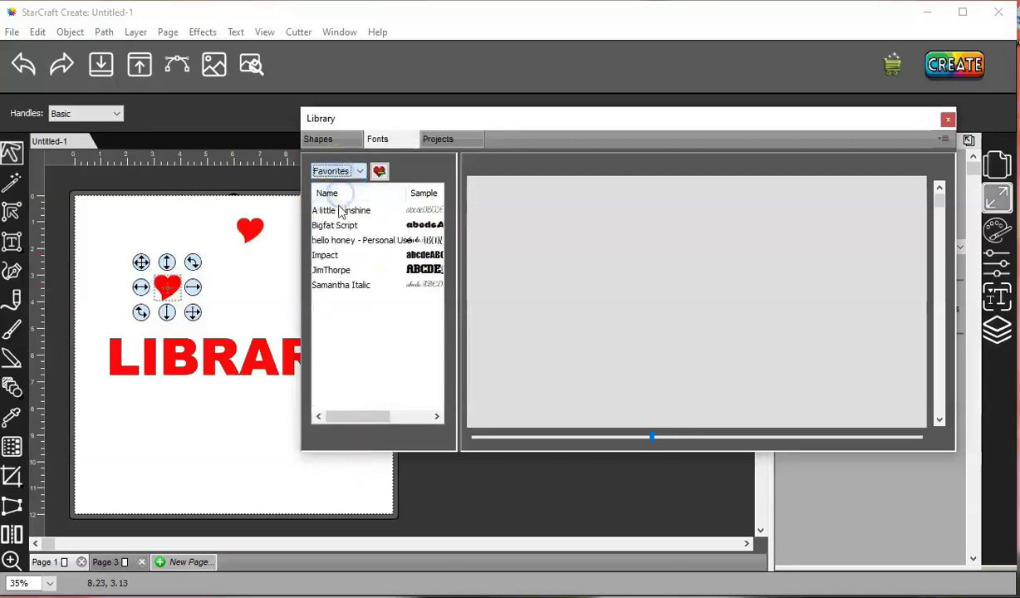
left_click(339, 286)
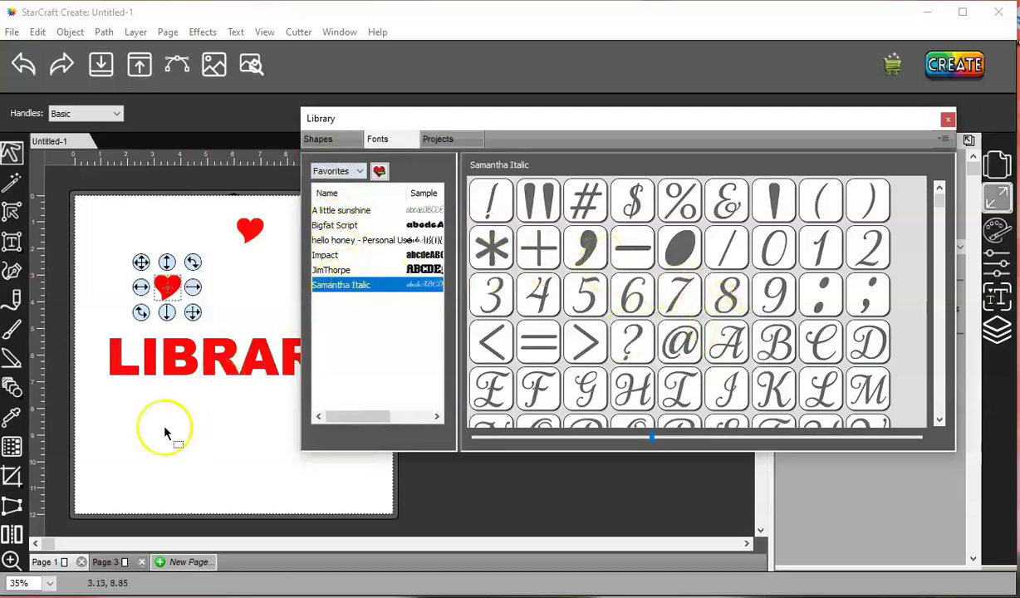
Step: With the Text tool, select the script name's first letter and scroll Samantha Italic's glyphs
left_click(12, 240)
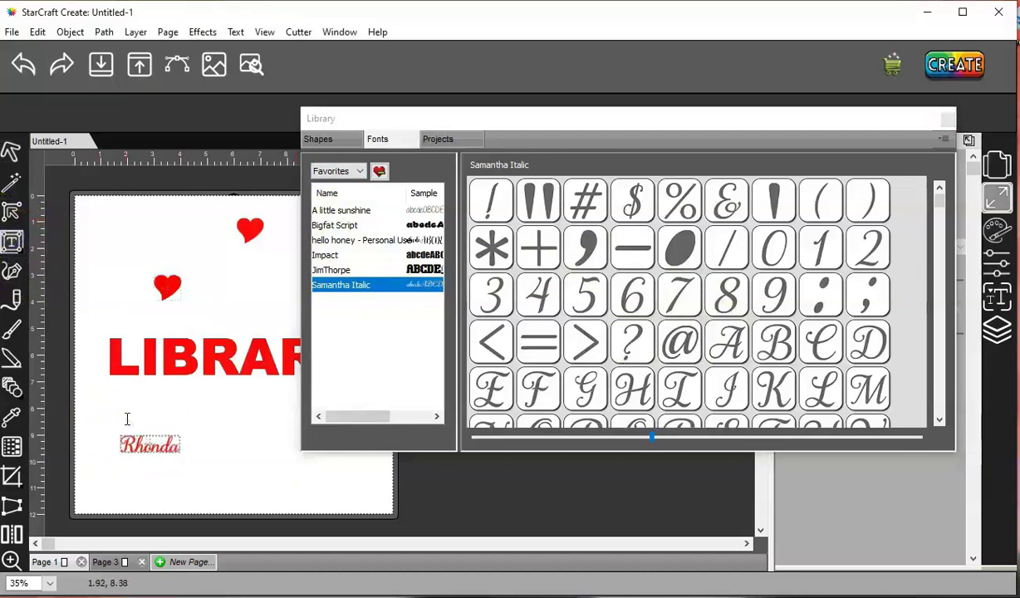
left_click(146, 446)
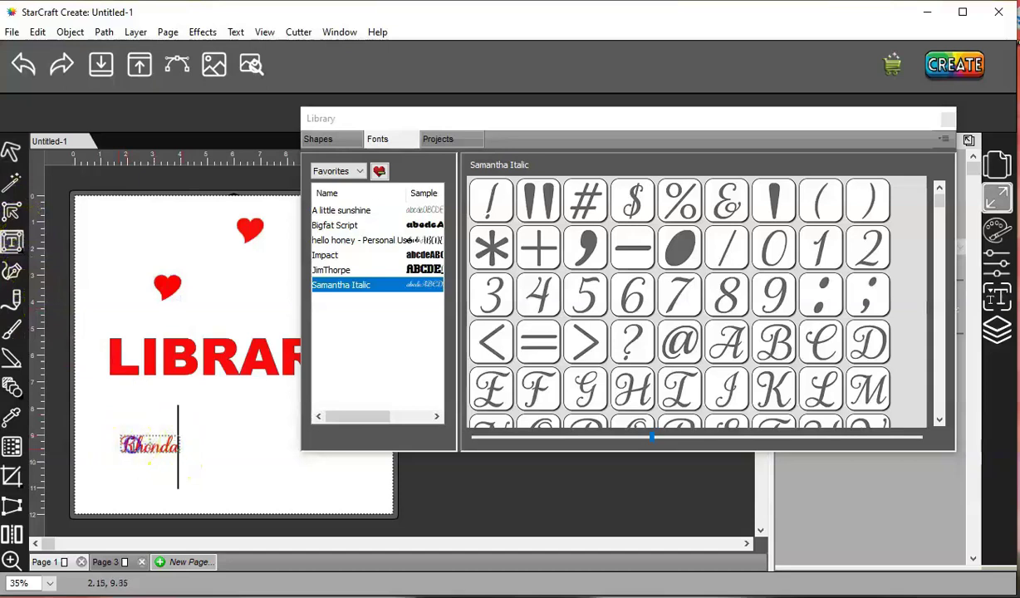
left_click_drag(135, 445, 115, 442)
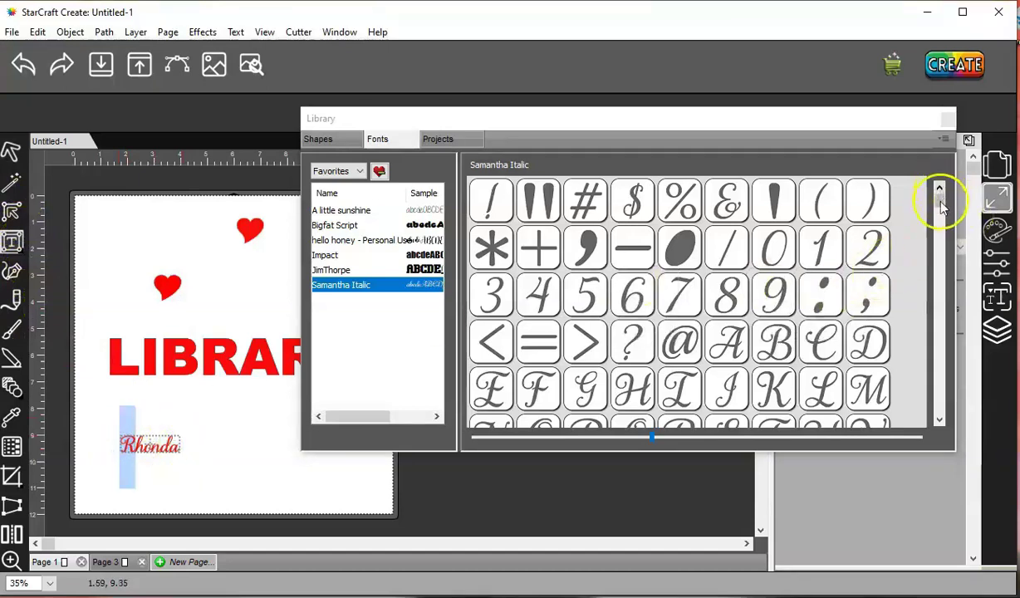
left_click_drag(934, 201, 936, 278)
Step: Swap the name's R for an alternate glyph, then select the d
left_click(720, 280)
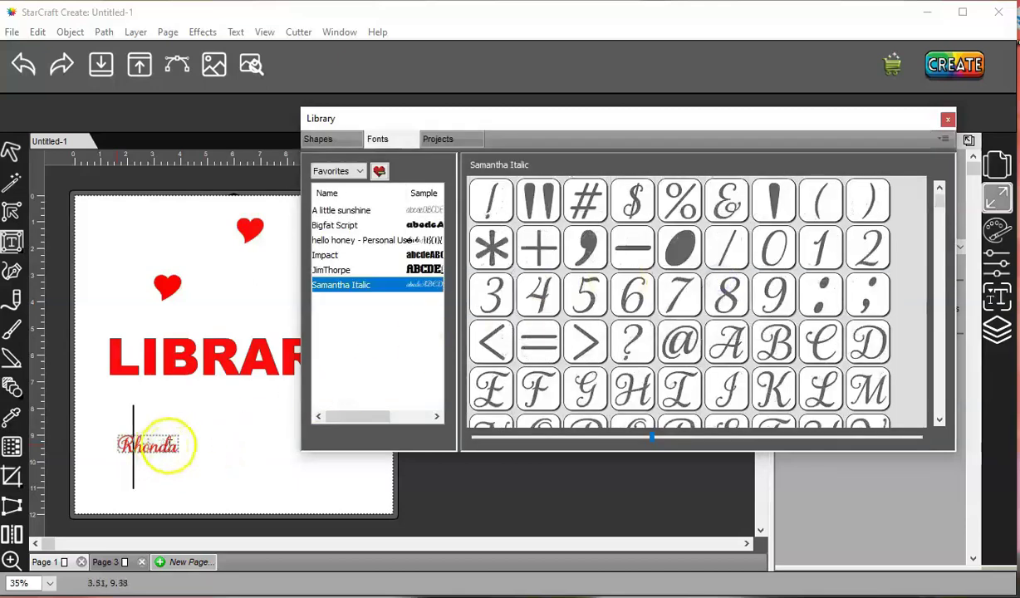
left_click_drag(160, 446, 169, 446)
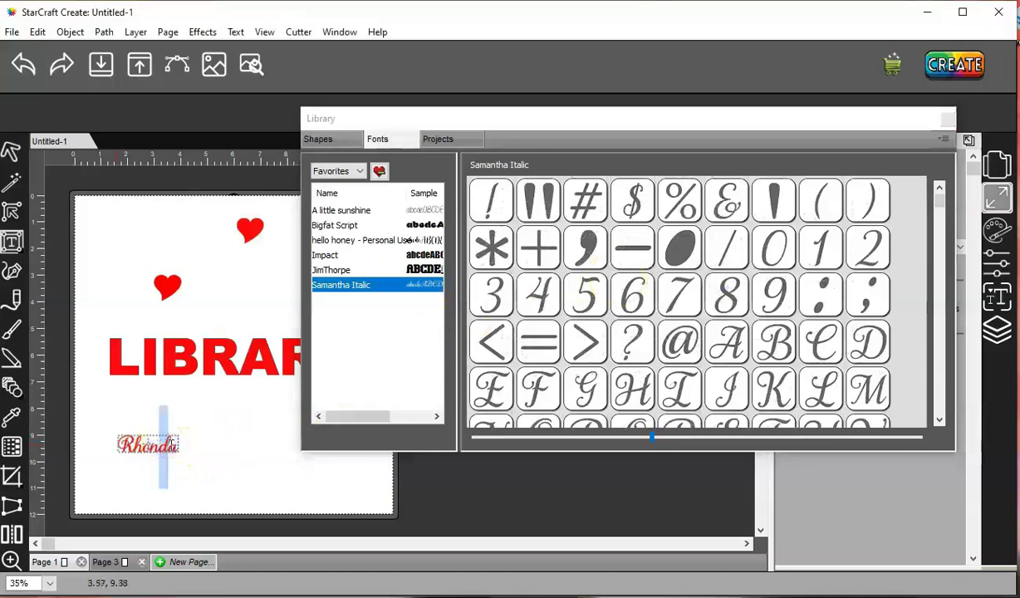
left_click(940, 391)
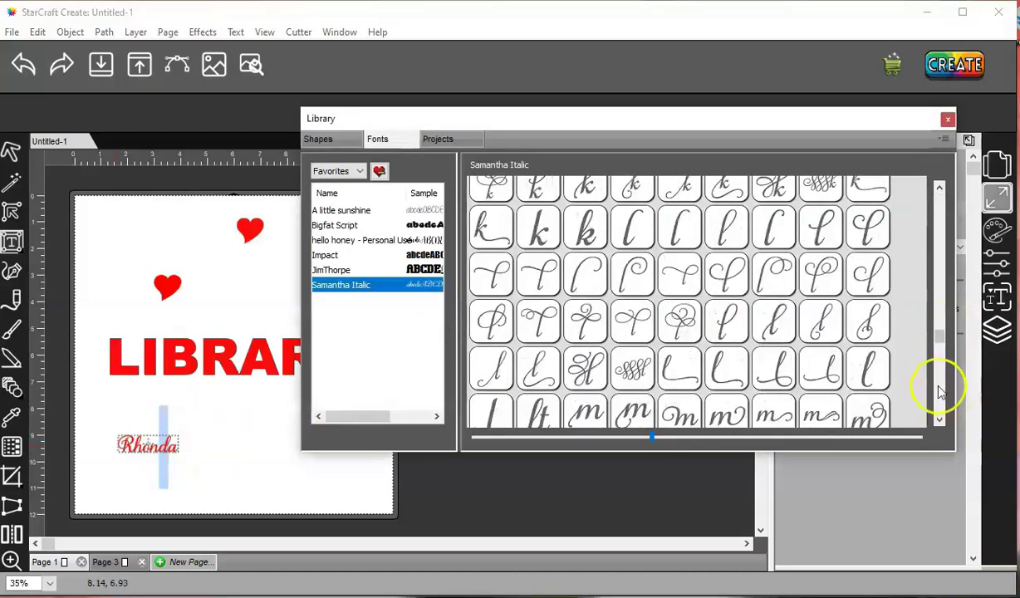
left_click(939, 202)
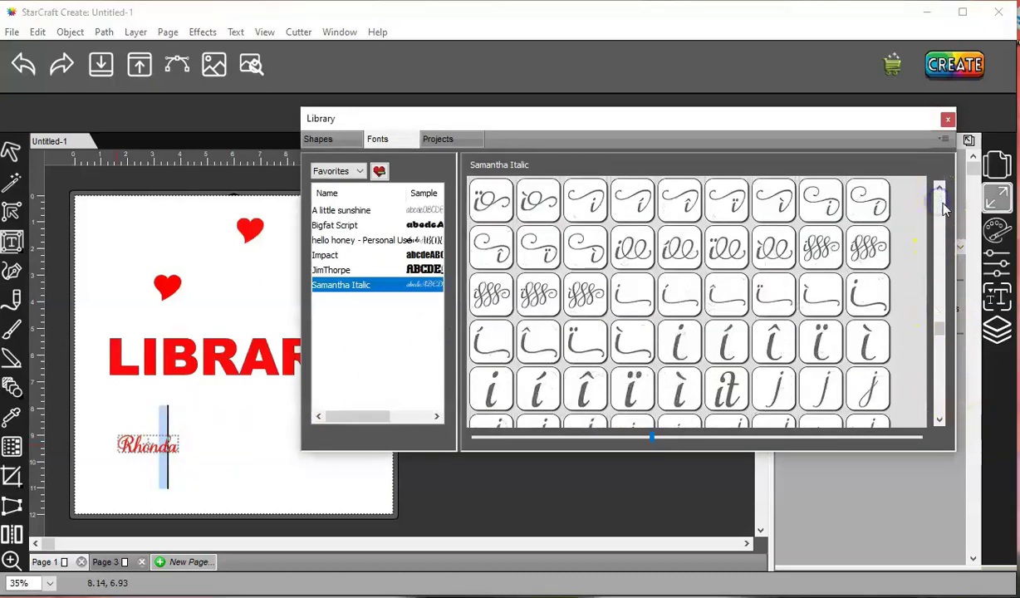
left_click(942, 206)
left_click(941, 206)
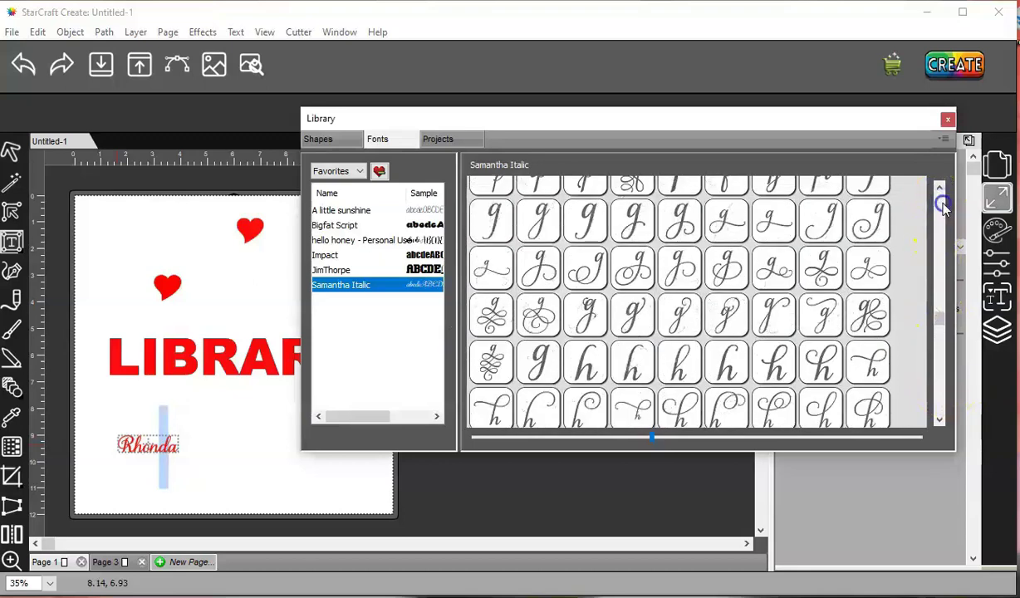
left_click(942, 206)
left_click(942, 206)
Step: Replace the d with its large looping flourish alternate from the glyph grid
left_click(821, 297)
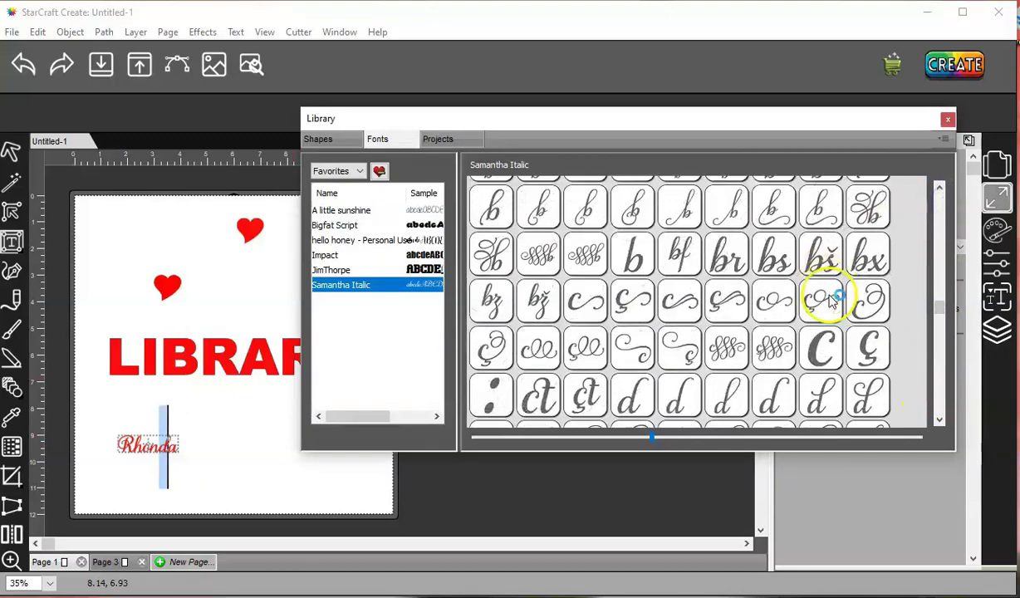
scroll(726, 323, "down", 1)
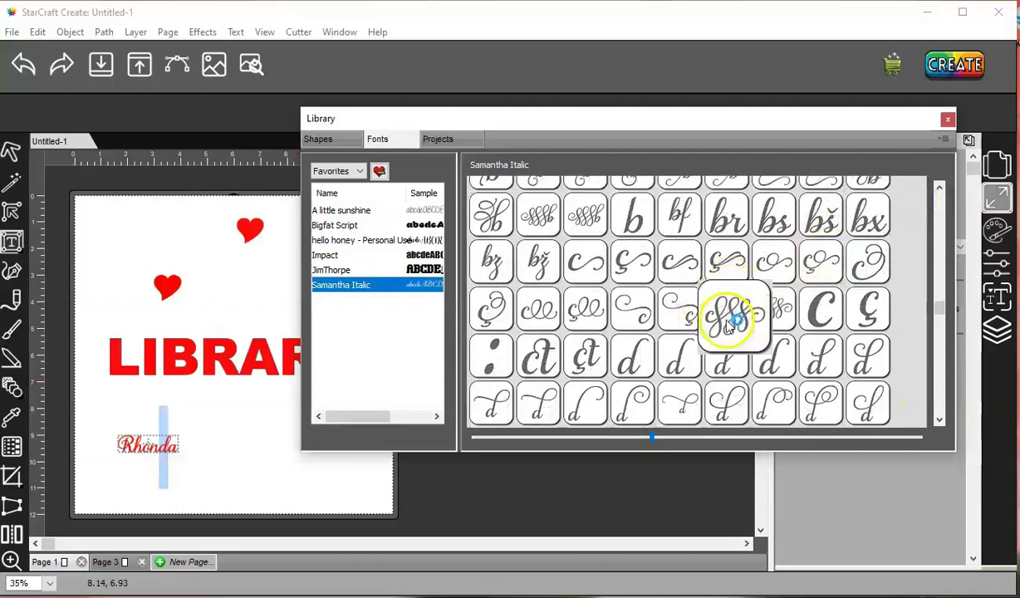
scroll(728, 325, "down", 1)
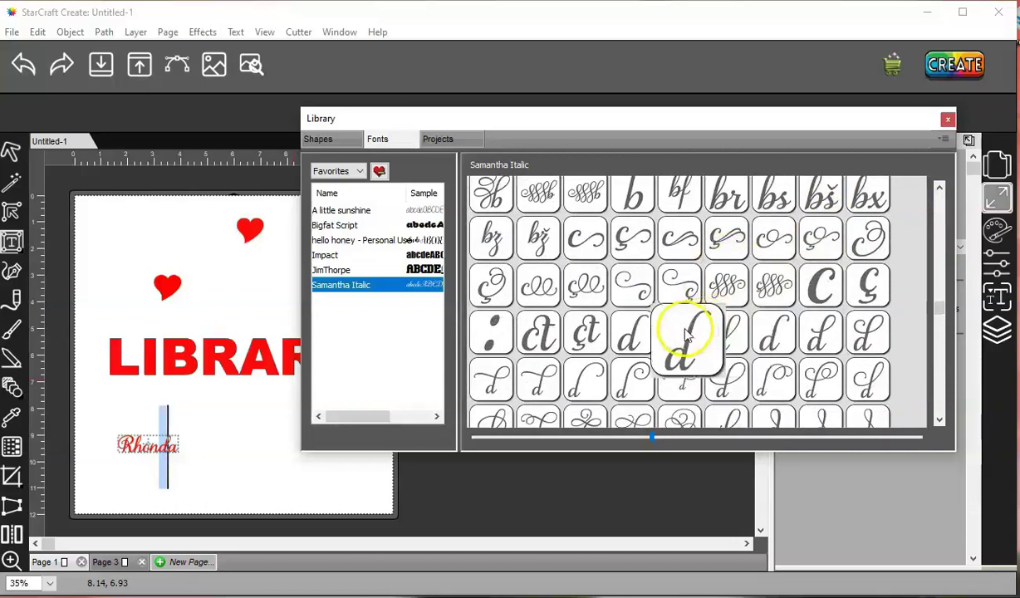
scroll(639, 320, "down", 1)
scroll(614, 315, "down", 1)
left_click(587, 386)
Step: Scale the flourished name up and move it to the page's lower left
left_click(11, 152)
left_click_drag(198, 467, 337, 530)
left_click_drag(275, 483, 244, 448)
left_click(309, 473)
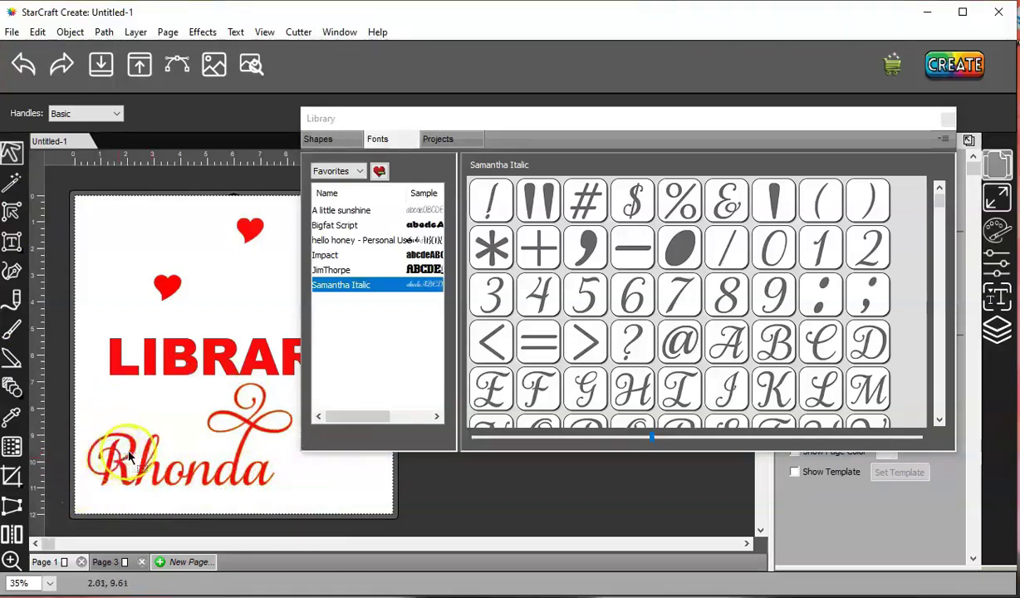
left_click(11, 241)
Step: After trying Impact, make the first letter the hello honey - Personal capital R
left_click(76, 455)
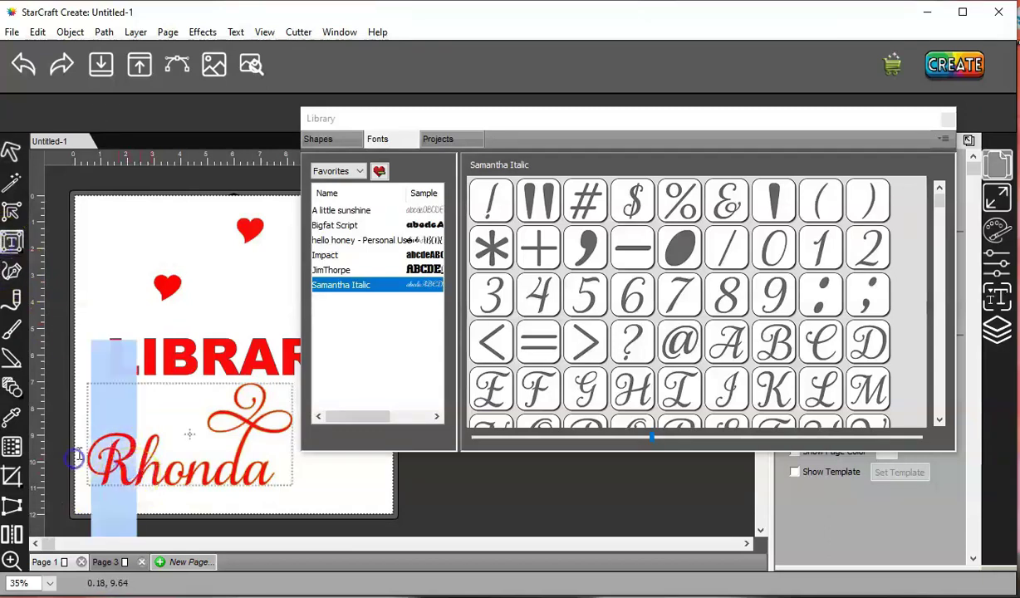
left_click(324, 257)
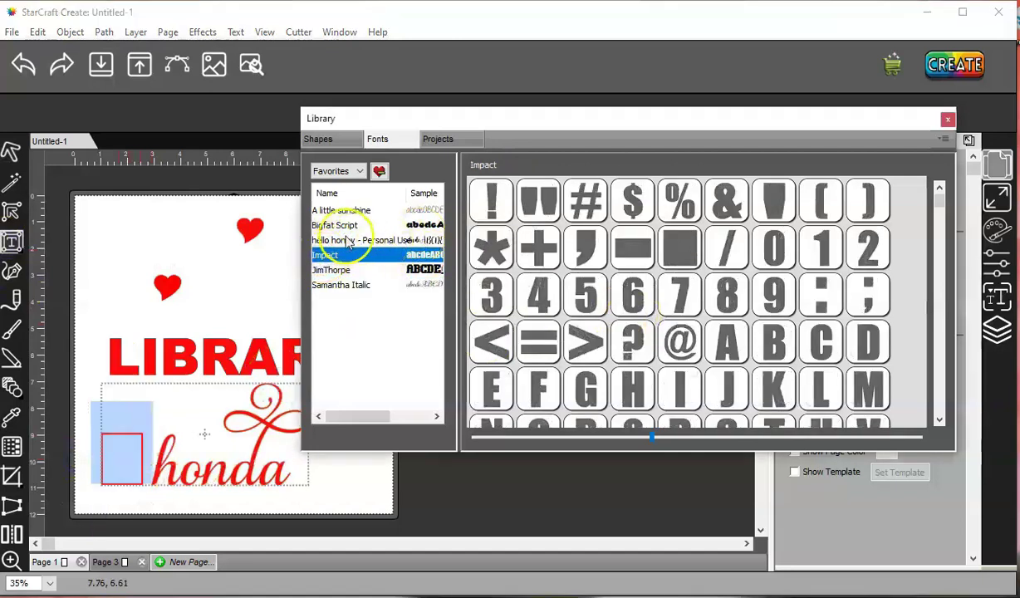
left_click(348, 240)
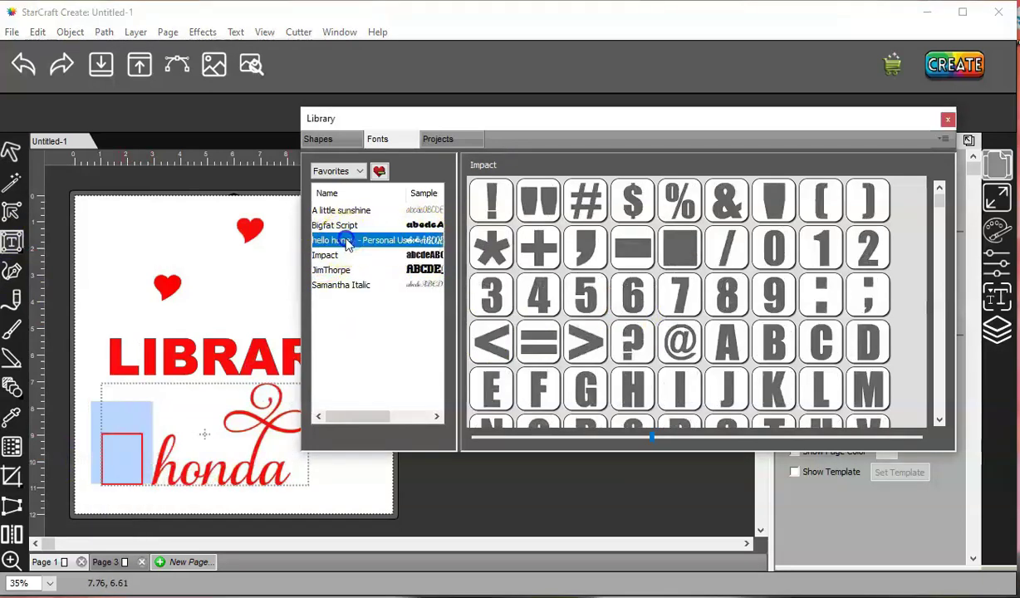
left_click(943, 378)
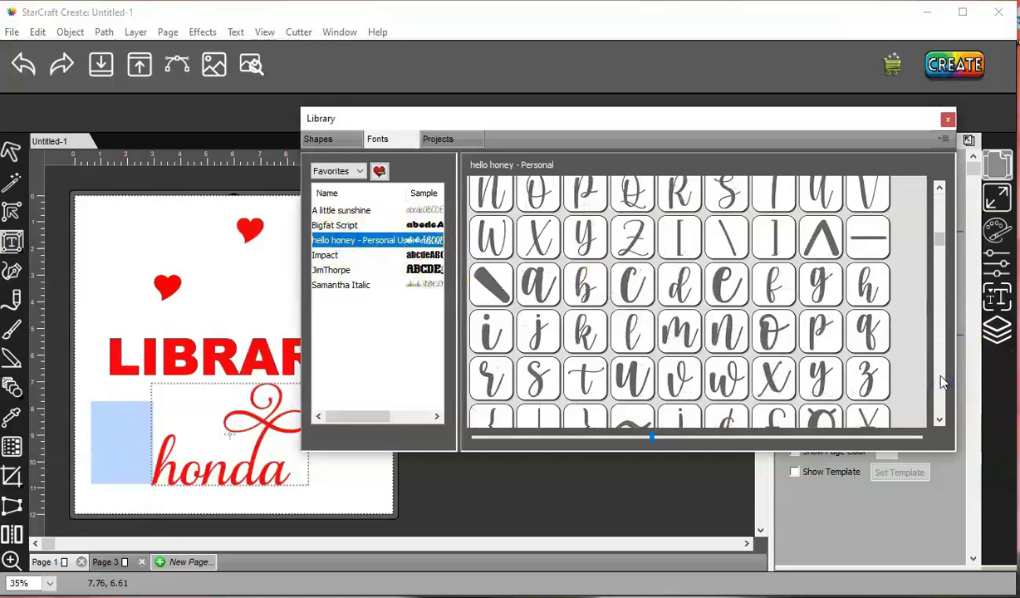
left_click(941, 378)
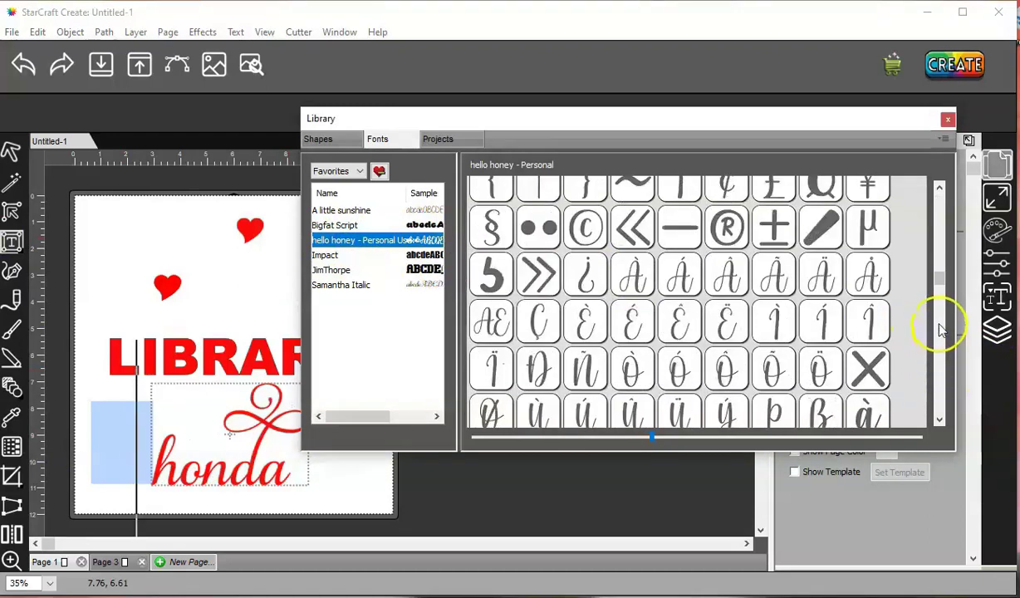
left_click(939, 382)
left_click(942, 202)
left_click(944, 202)
left_click_drag(938, 240, 939, 218)
left_click(682, 318)
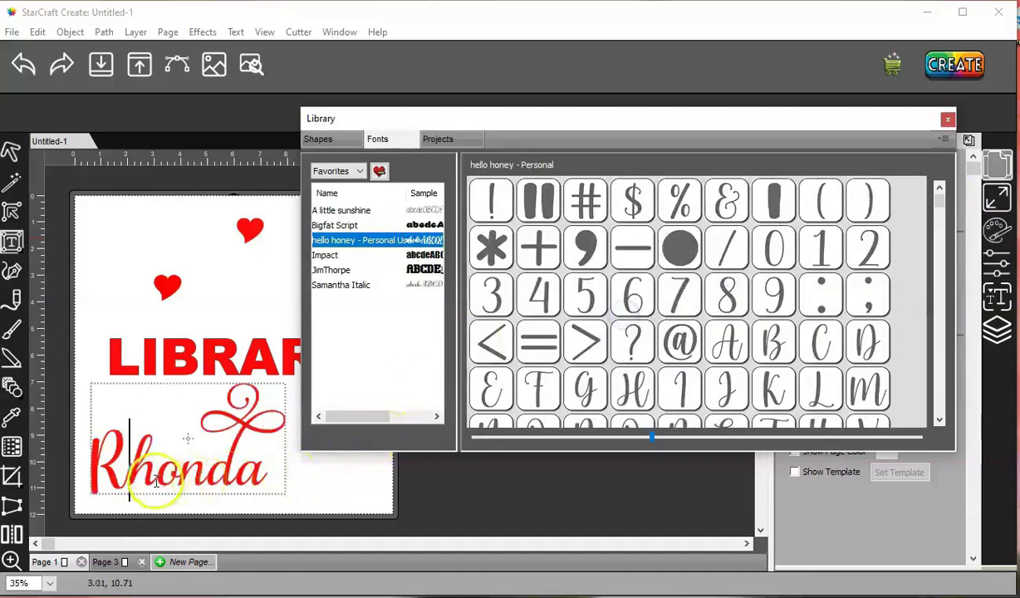
left_click(128, 472)
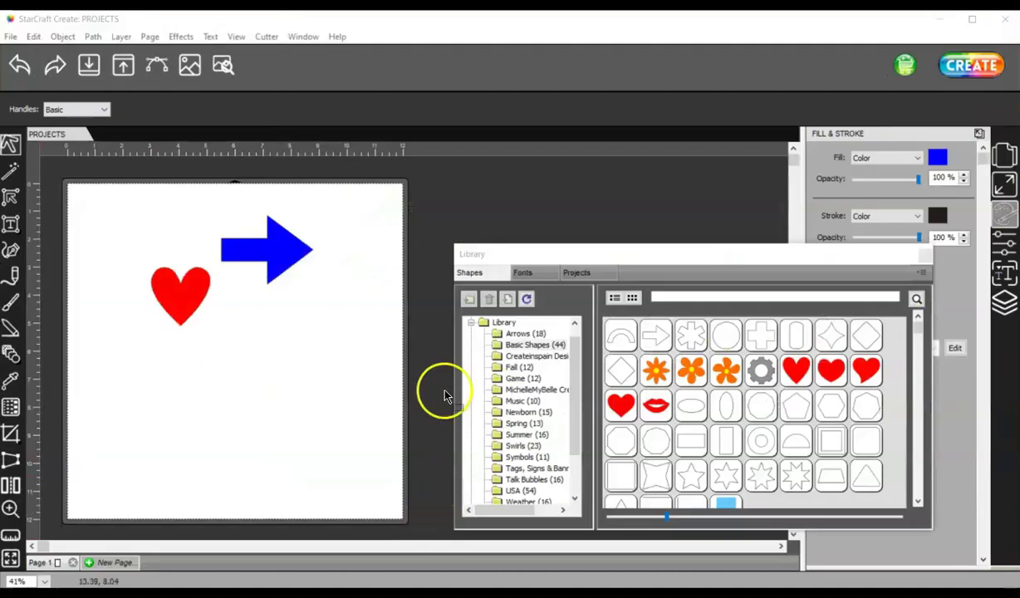
Step: Look at the My Projects folder in the Library's Projects, then close the Library
left_click(578, 272)
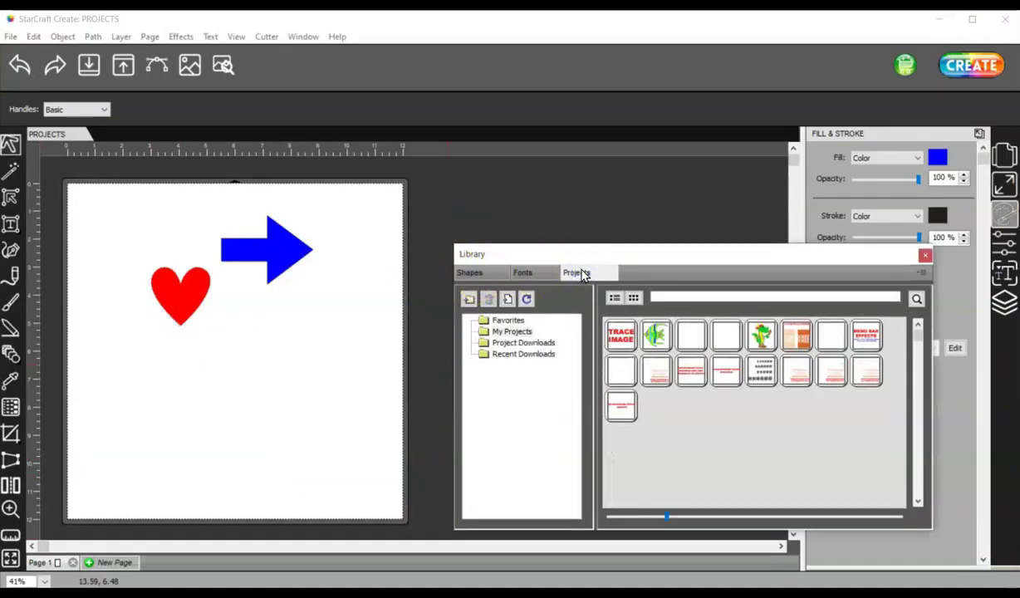
left_click(511, 331)
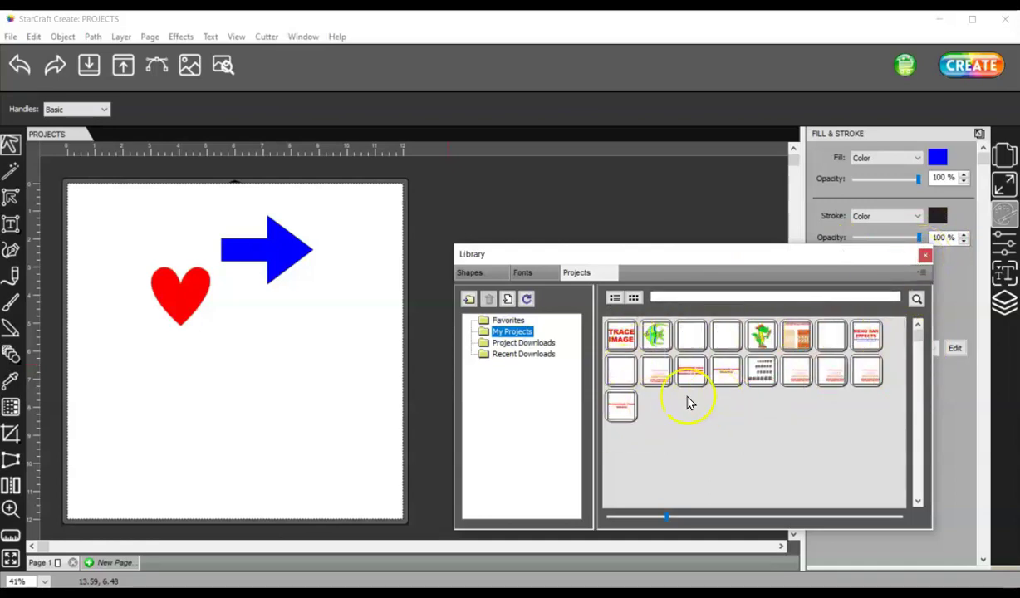
left_click(924, 254)
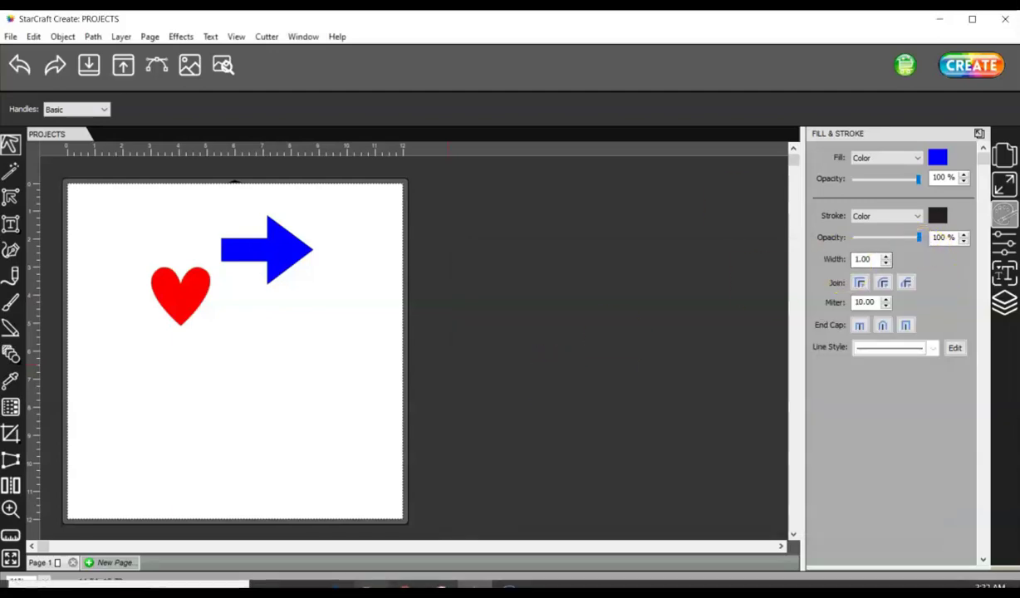
Step: In File Explorer, open Documents › StarCraft Create › My Projects and select TRACE SMOOTH.scc
mouse_move(372, 588)
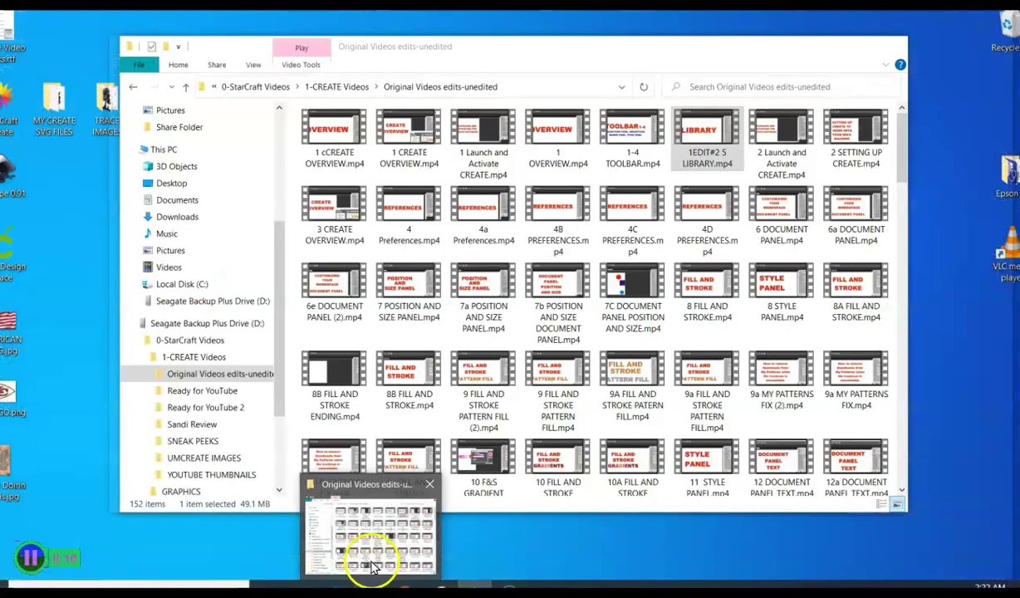
left_click(373, 567)
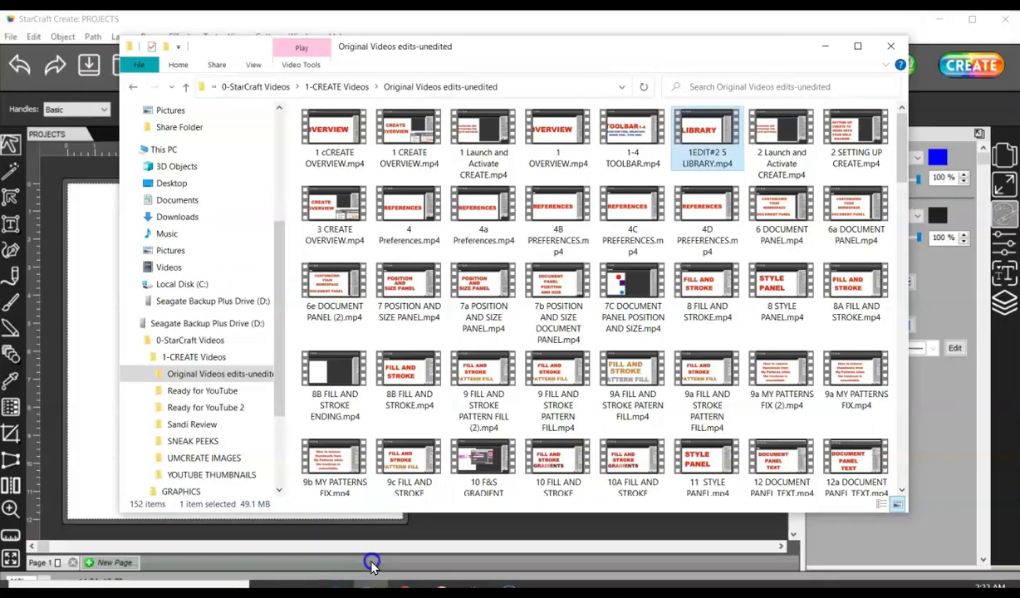
left_click(196, 201)
double_click(402, 182)
left_click(406, 181)
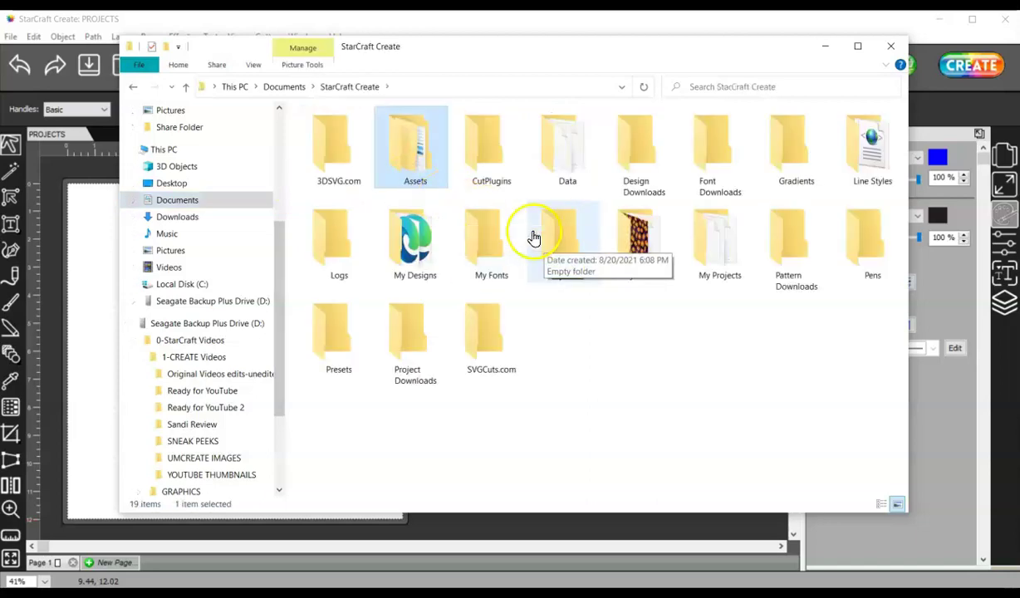
double_click(711, 253)
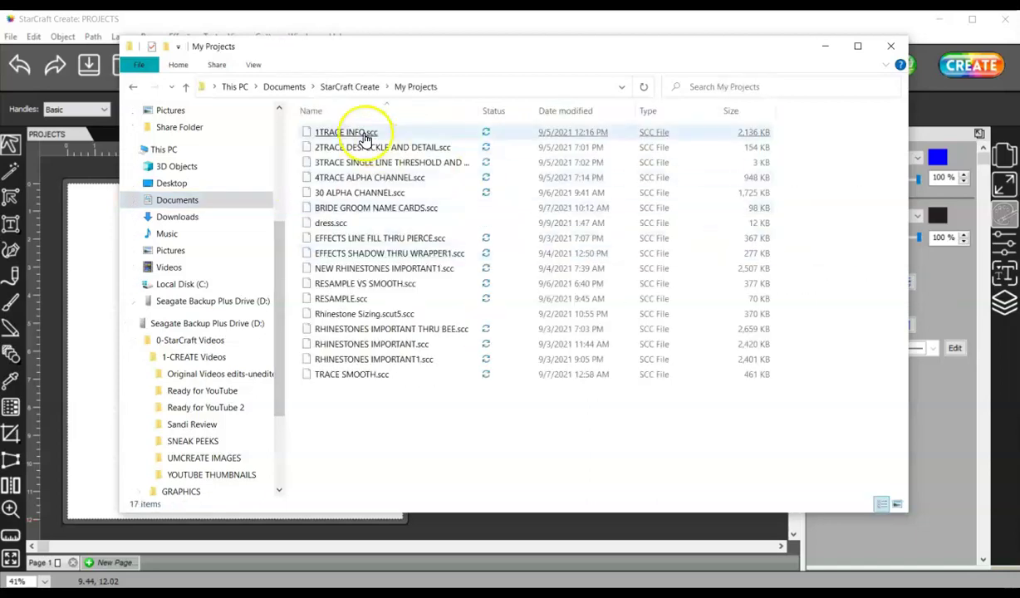
left_click(378, 378)
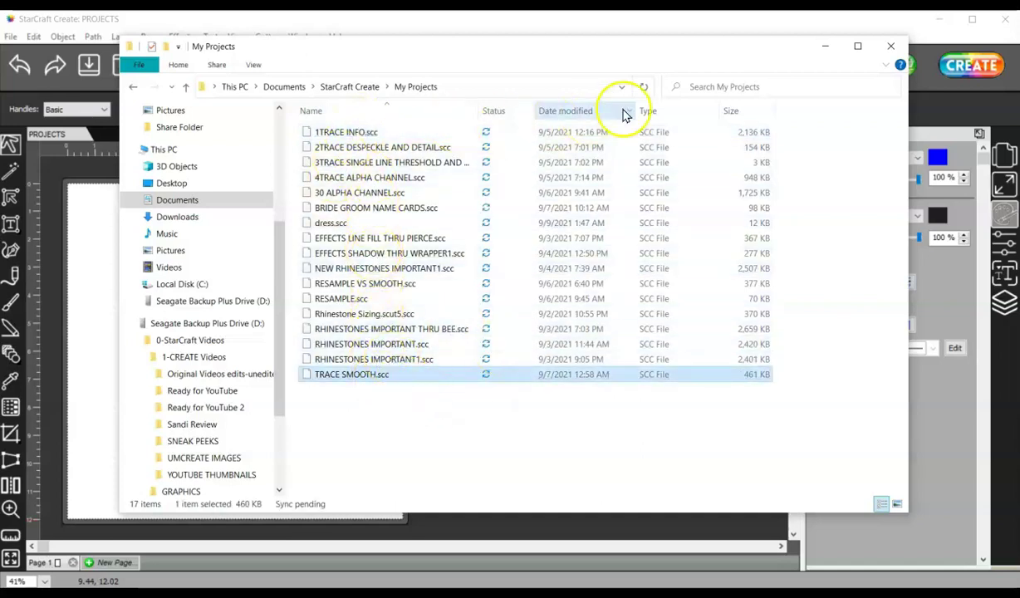
Step: Minimize Explorer, open the Library's My Designs shapes, then flip to Projects and back to Shapes
left_click(829, 47)
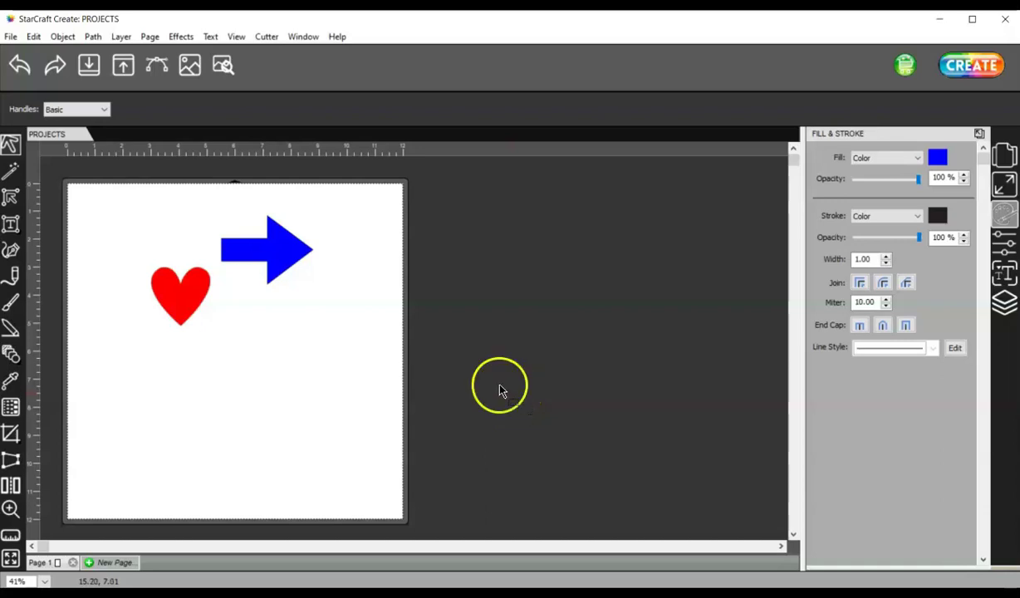
left_click(196, 72)
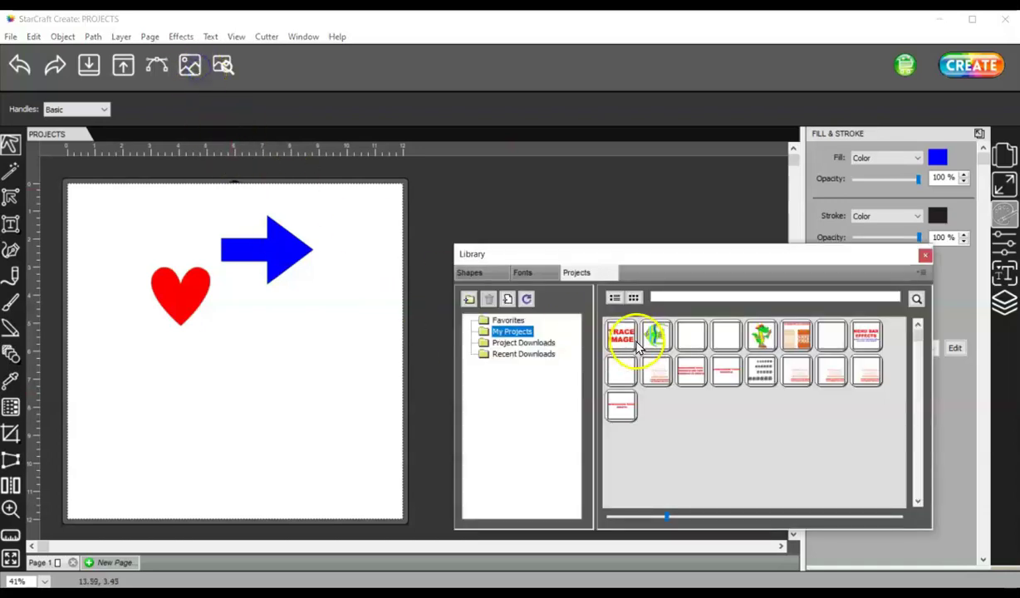
left_click(470, 273)
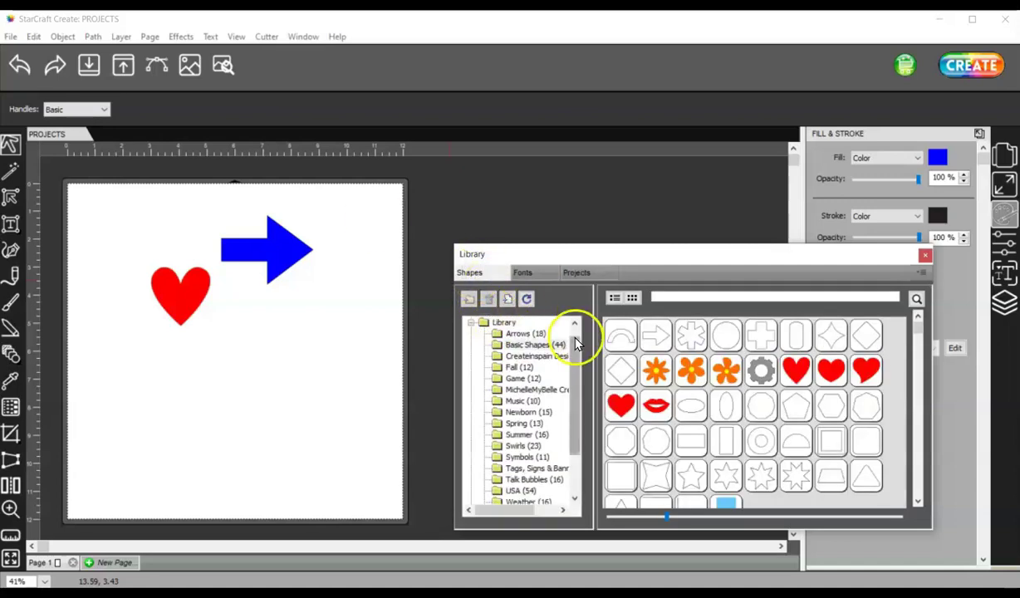
left_click_drag(574, 338, 573, 415)
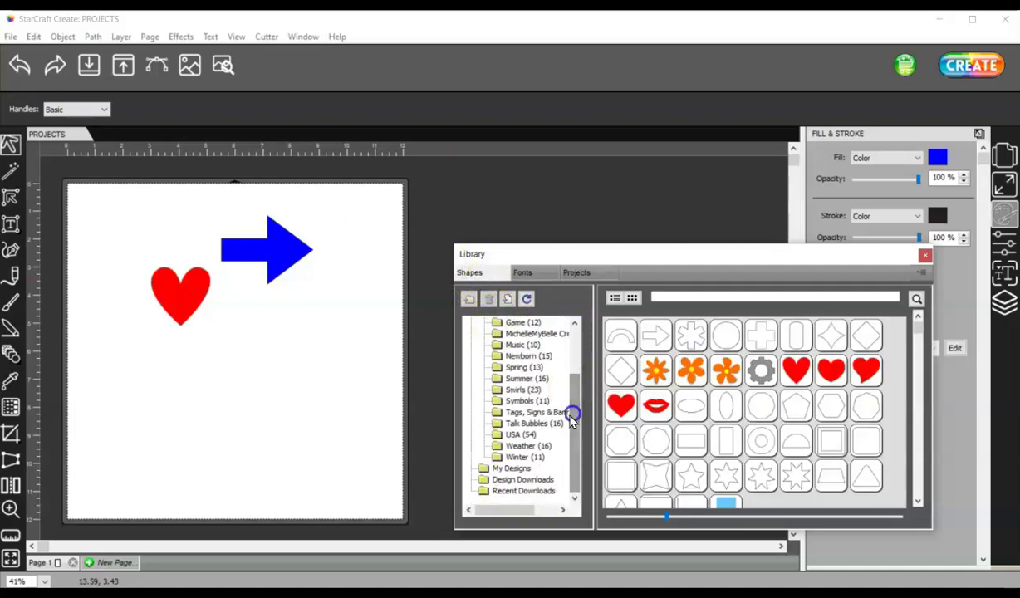
left_click(511, 468)
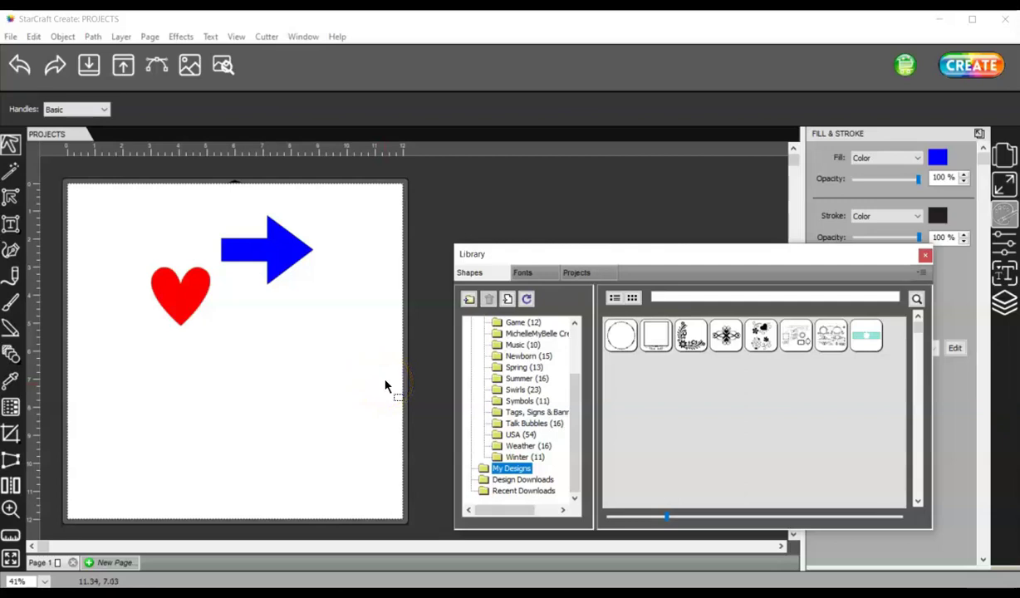
left_click(588, 272)
left_click(480, 274)
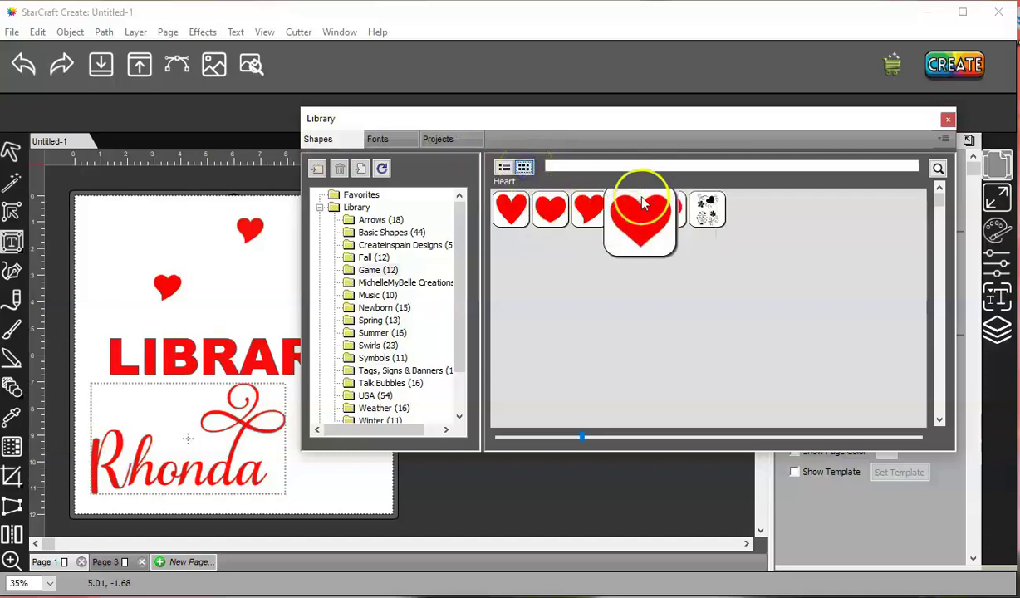
Step: Switch the Library shapes to list view, back to thumbnails, then open Basic Shapes
left_click(504, 167)
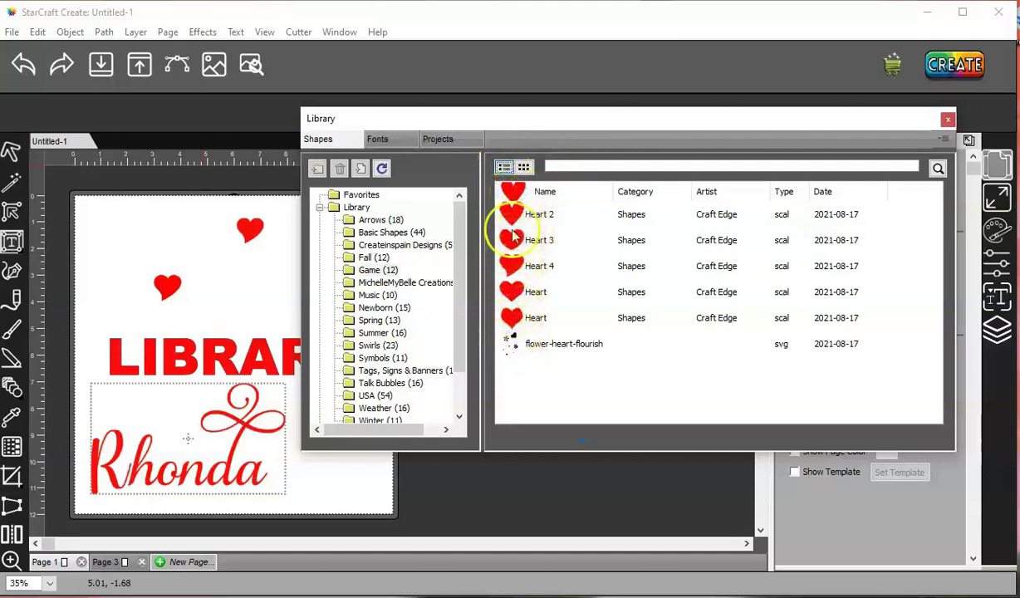
left_click(524, 167)
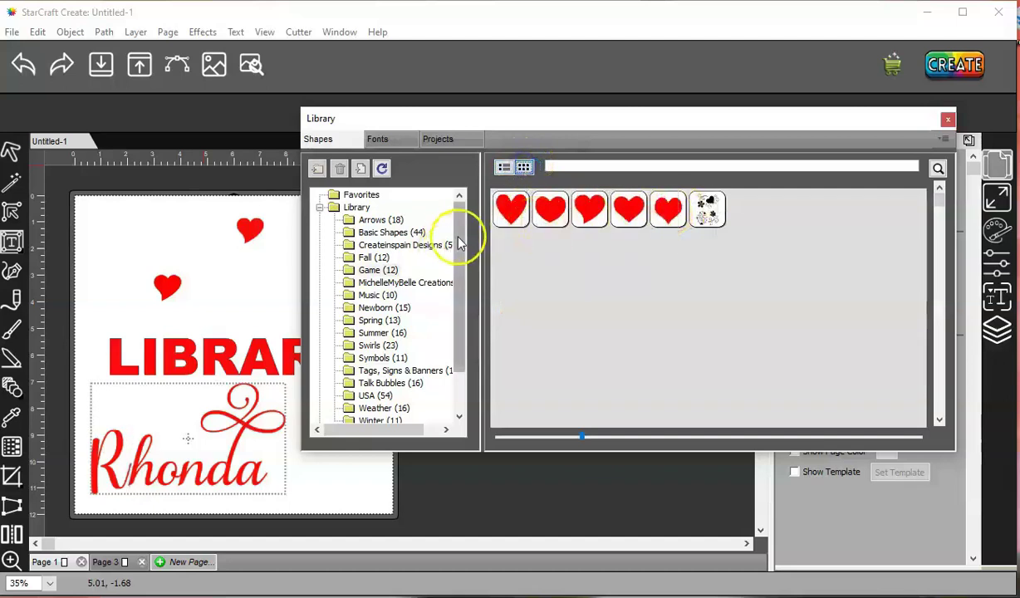
left_click(458, 200)
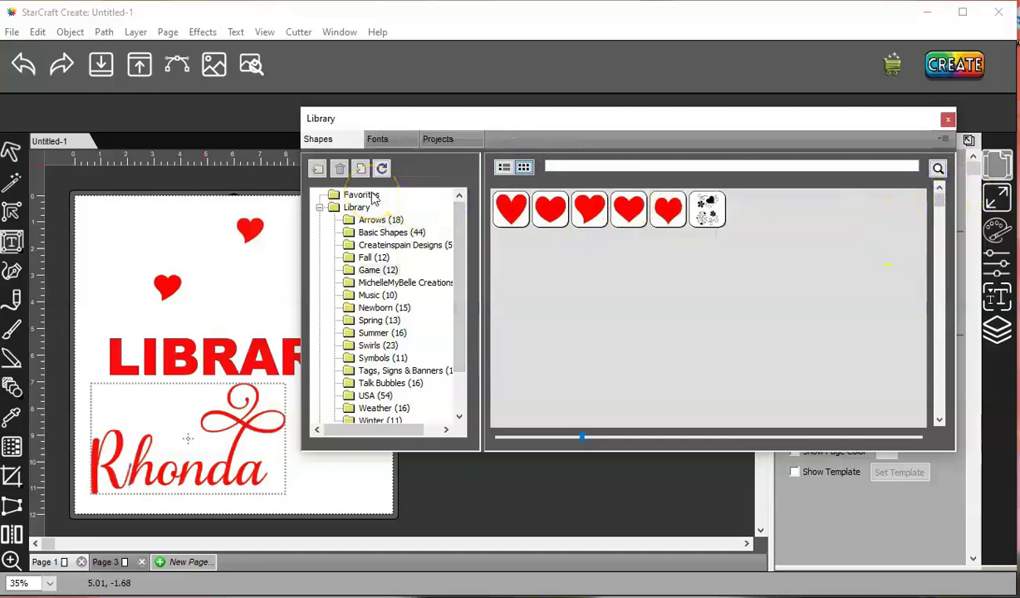
left_click(382, 234)
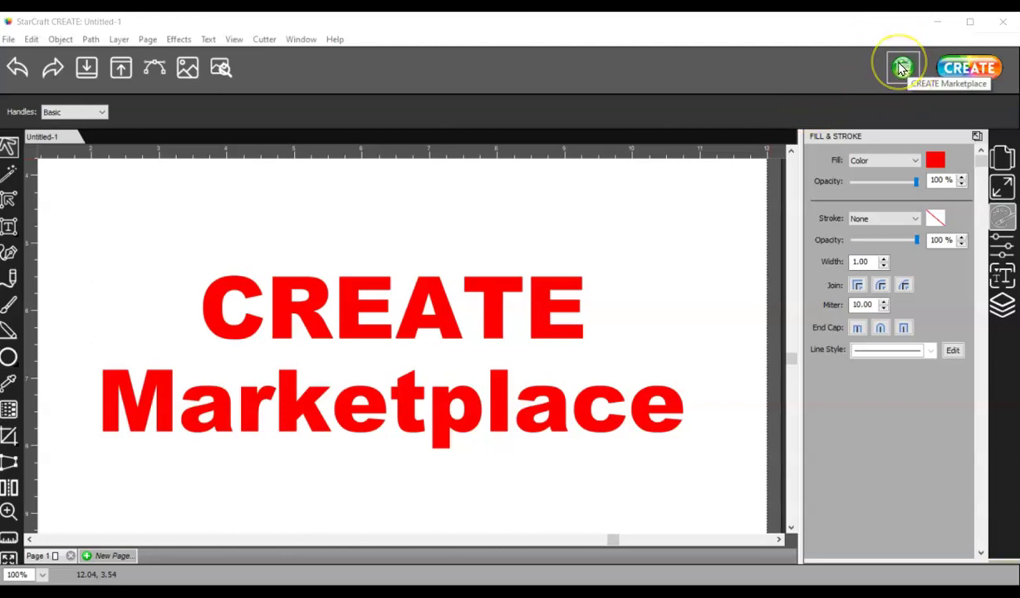
Step: Launch the CREATE Marketplace page from the green toolbar icon
left_click(903, 67)
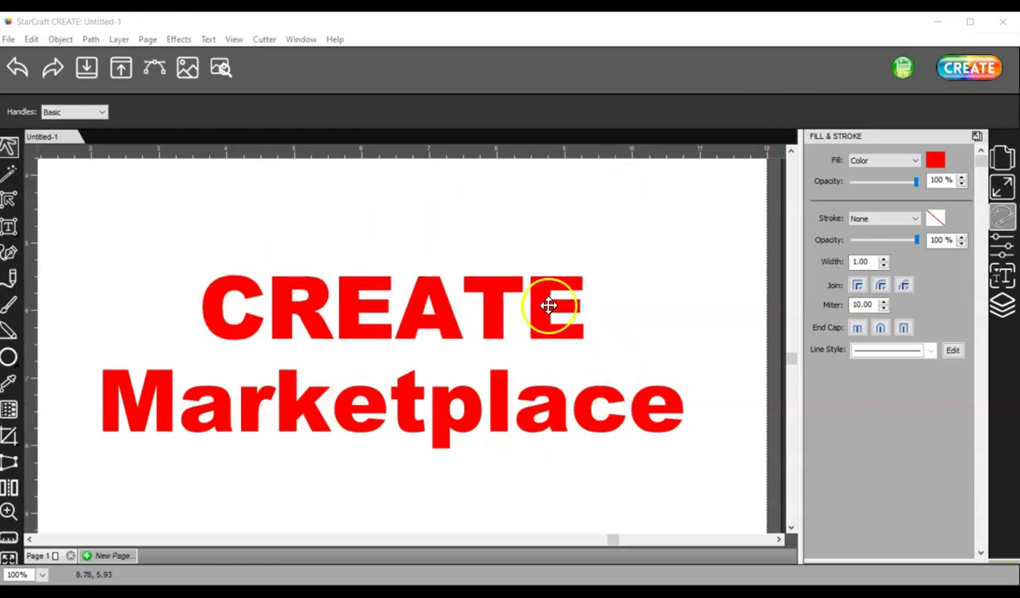
left_click(903, 68)
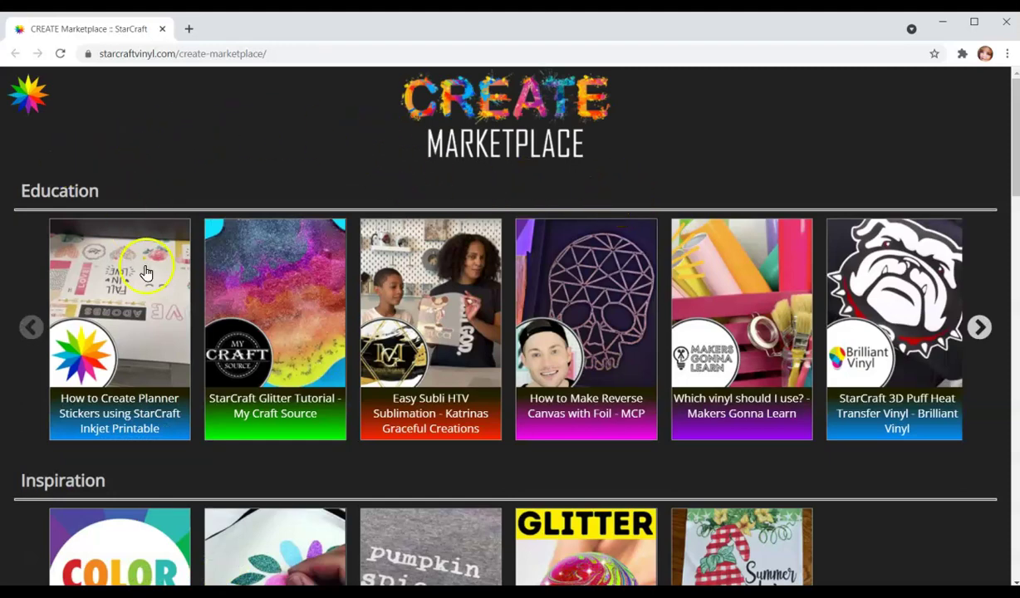
Step: Page the Education video carousel forward and back
left_click(979, 327)
left_click(30, 327)
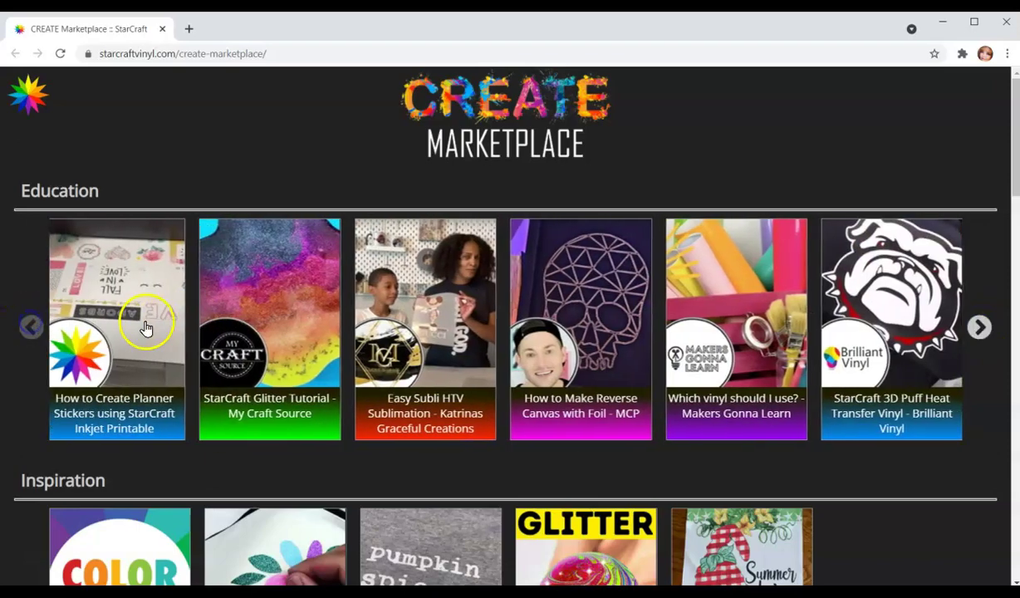
scroll(145, 328, "down", 4)
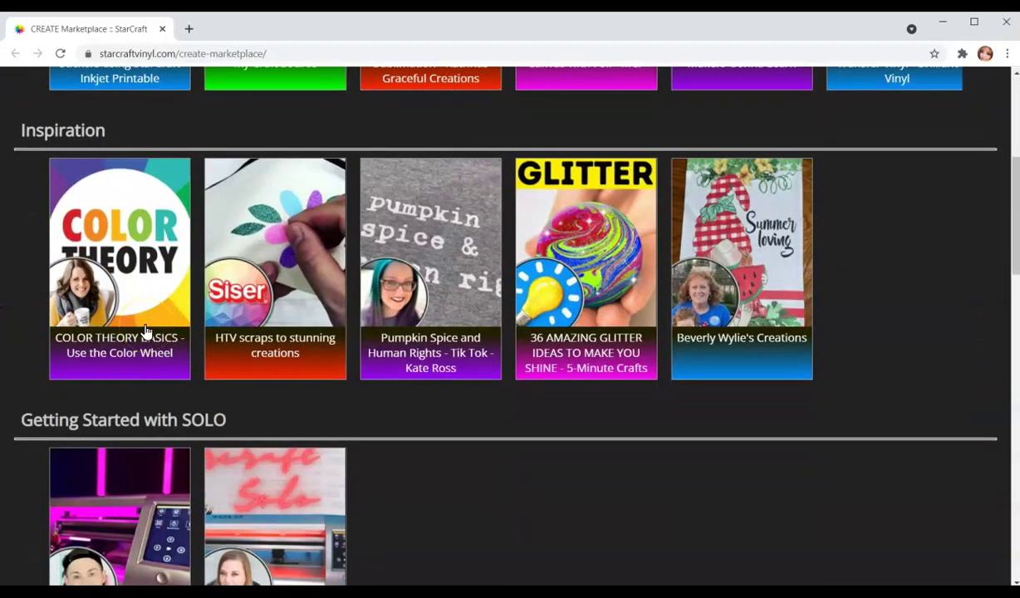
scroll(145, 328, "up", 4)
Step: Browse the Inspiration, SVG, Fonts and Just for FUN rows, then close the browser
scroll(146, 328, "down", 4)
scroll(146, 330, "down", 3)
scroll(142, 306, "down", 1)
scroll(142, 305, "down", 1)
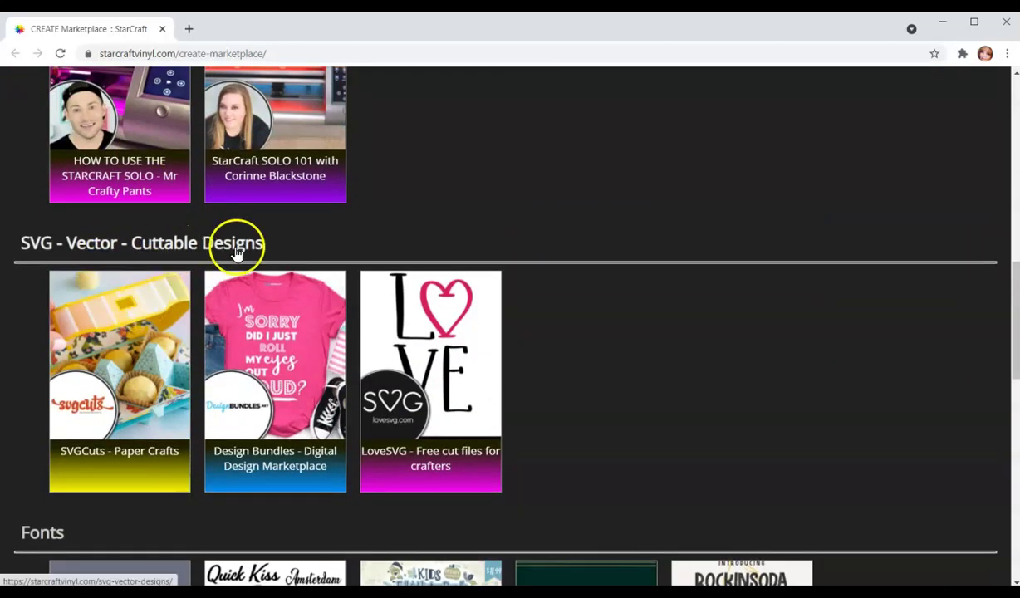
scroll(136, 311, "down", 3)
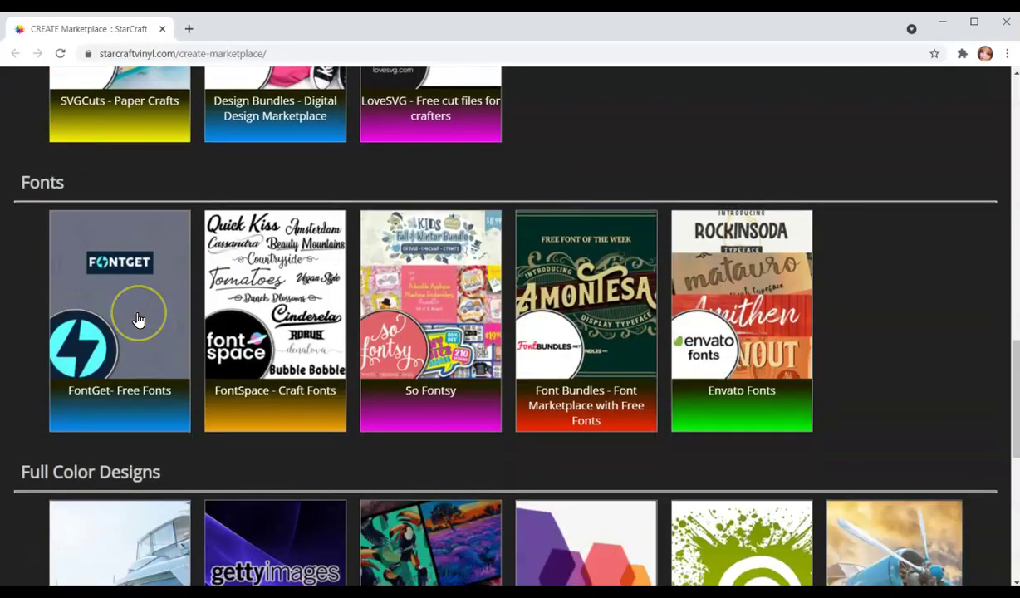
scroll(138, 320, "down", 3)
scroll(138, 320, "down", 2)
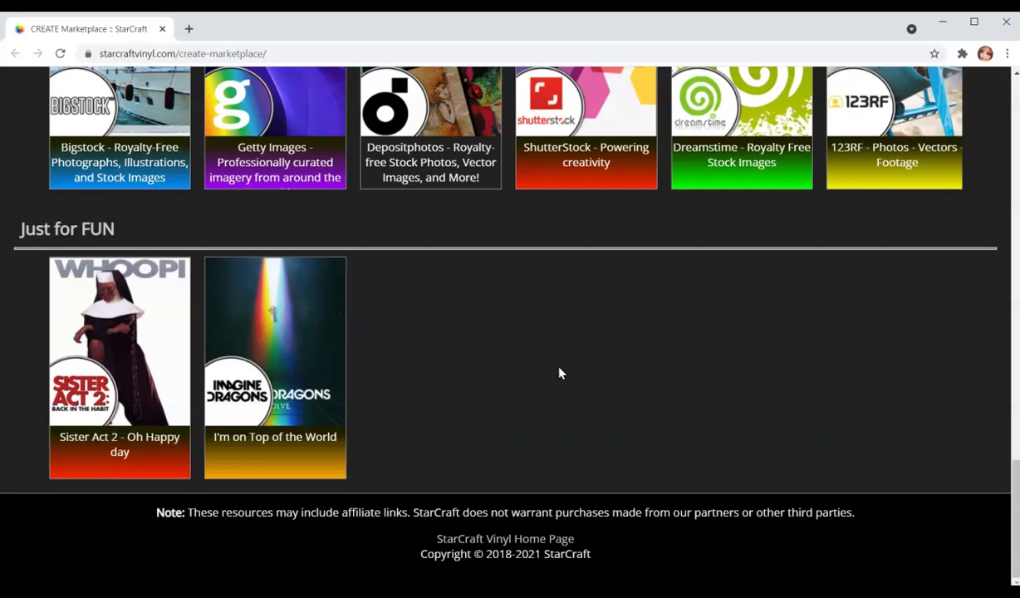
scroll(558, 374, "up", 10)
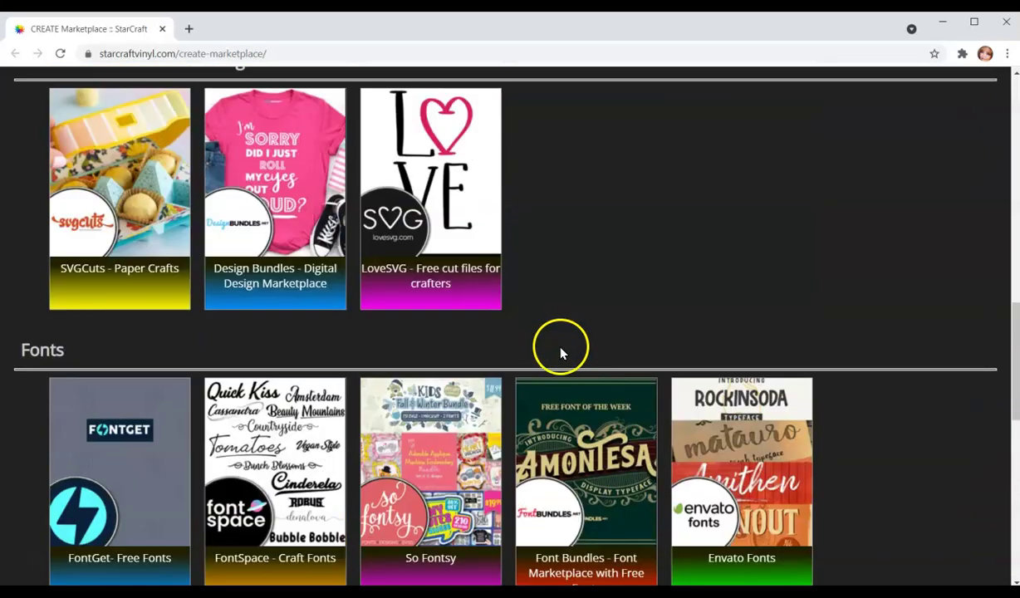
scroll(561, 332, "up", 5)
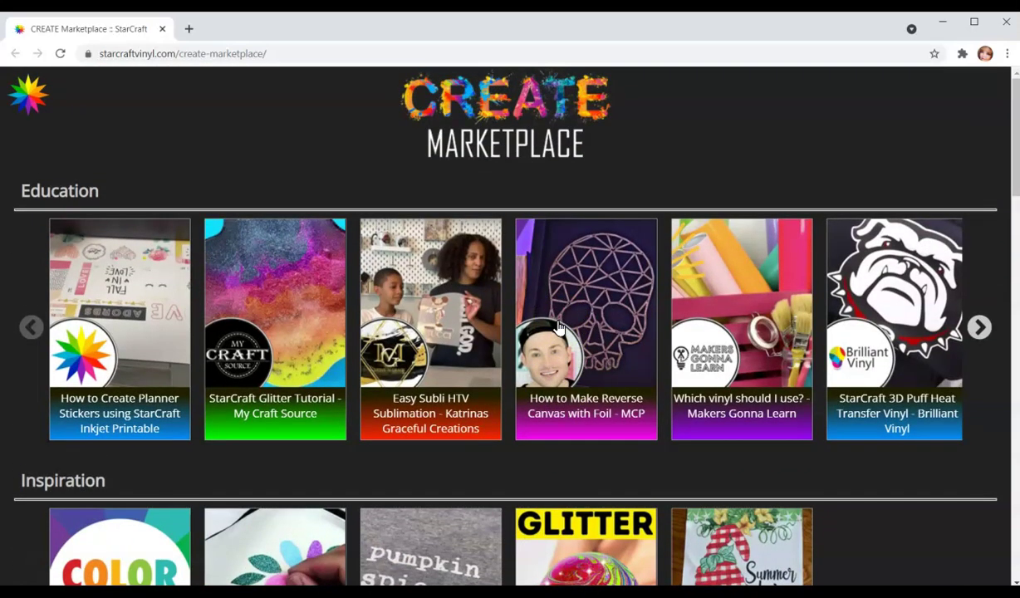
left_click(584, 339)
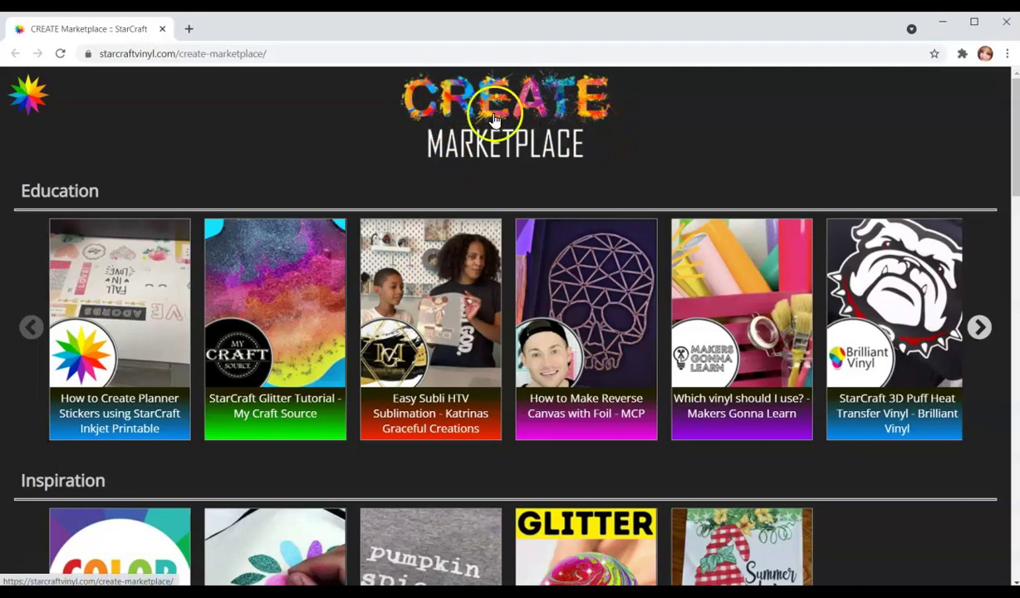
left_click(1004, 21)
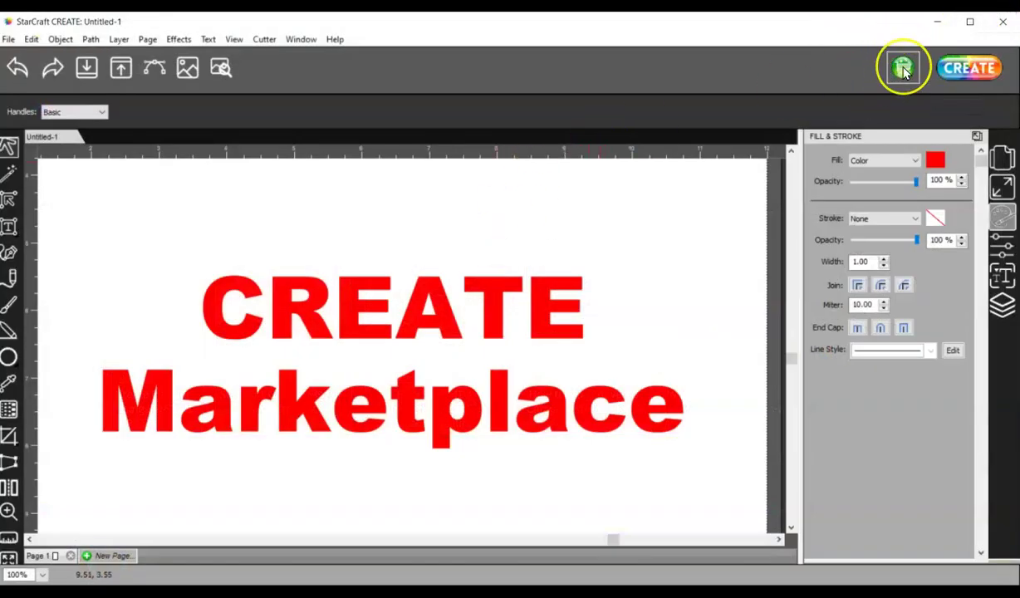
left_click(903, 69)
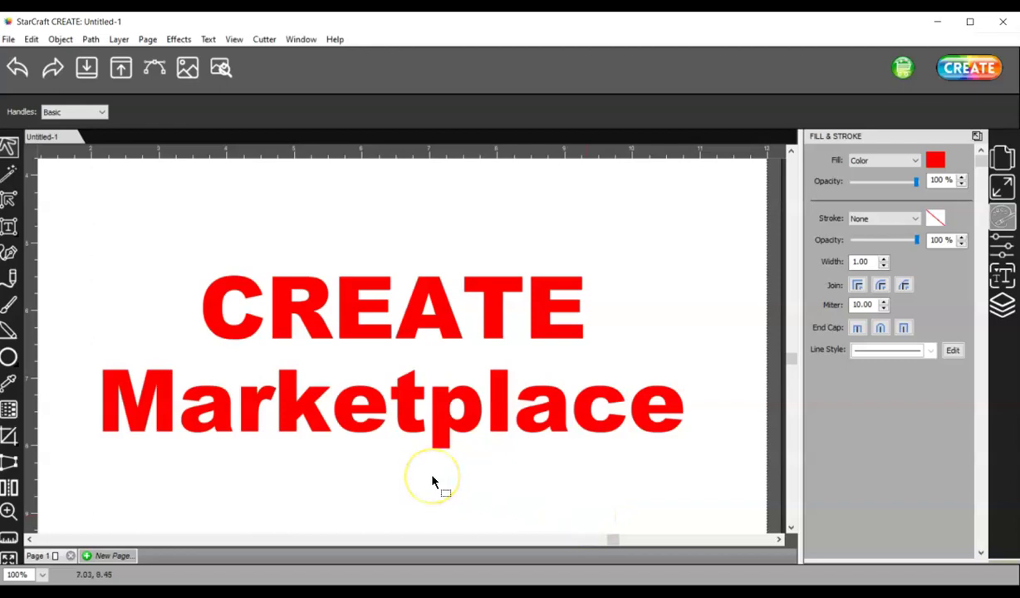
left_click(360, 538)
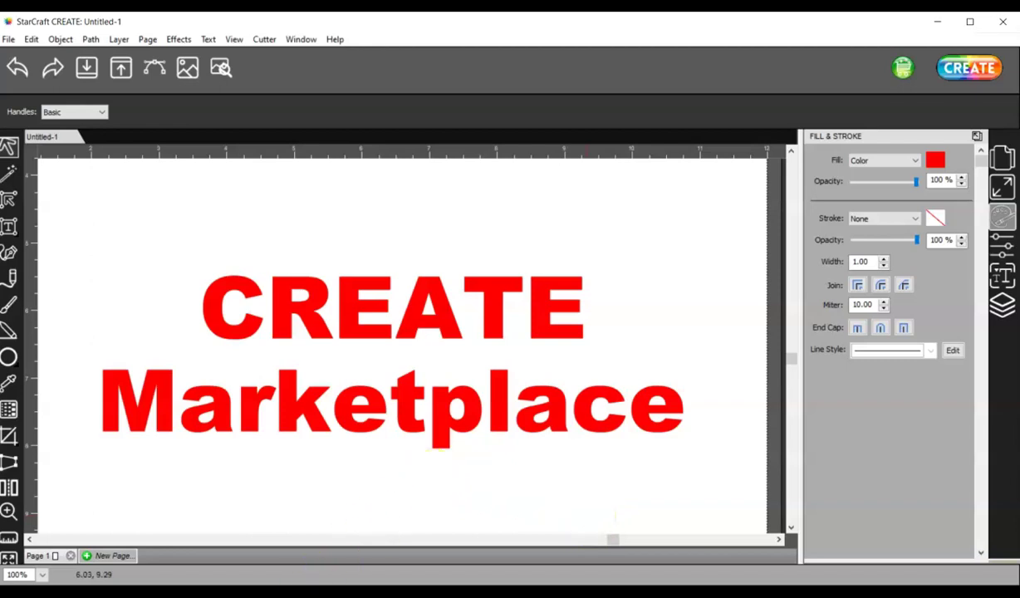